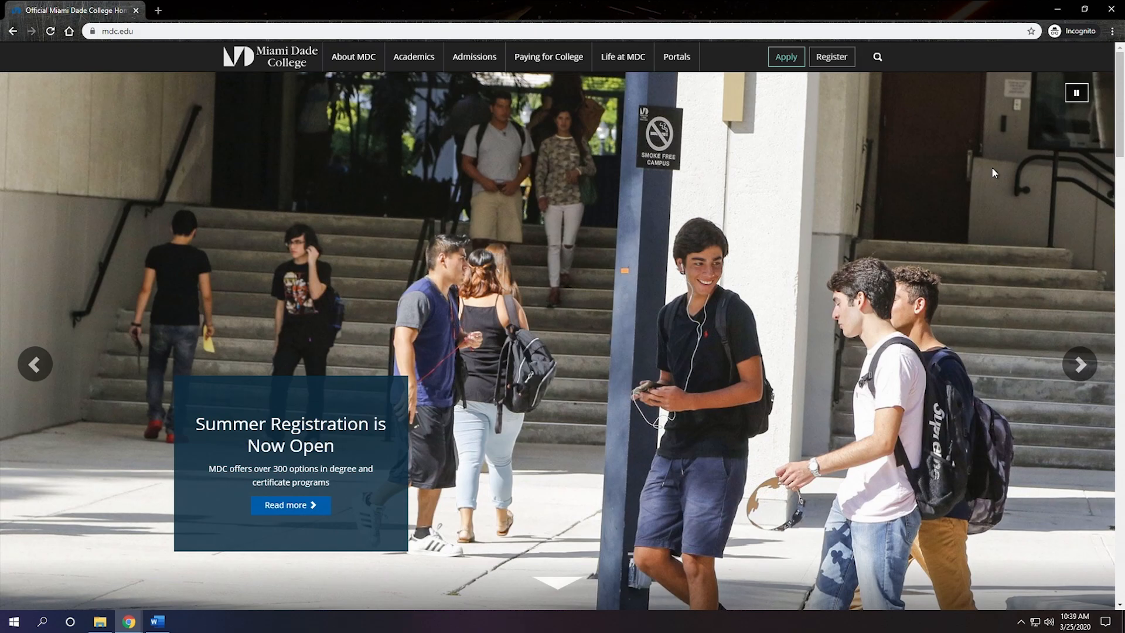
pyautogui.click(912, 33)
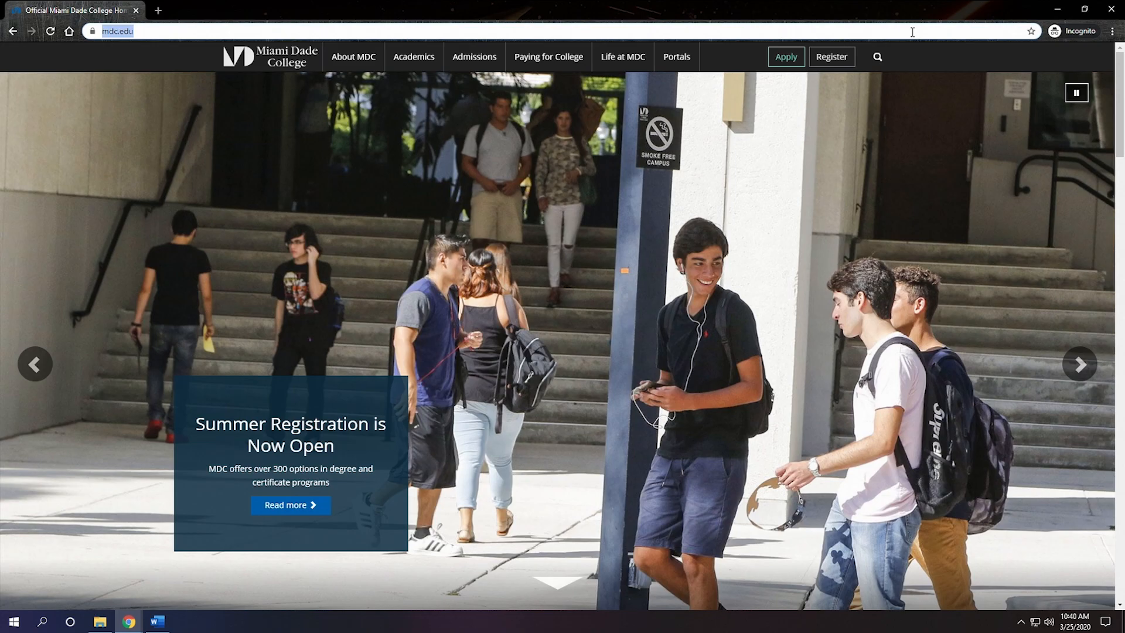
pyautogui.write('www')
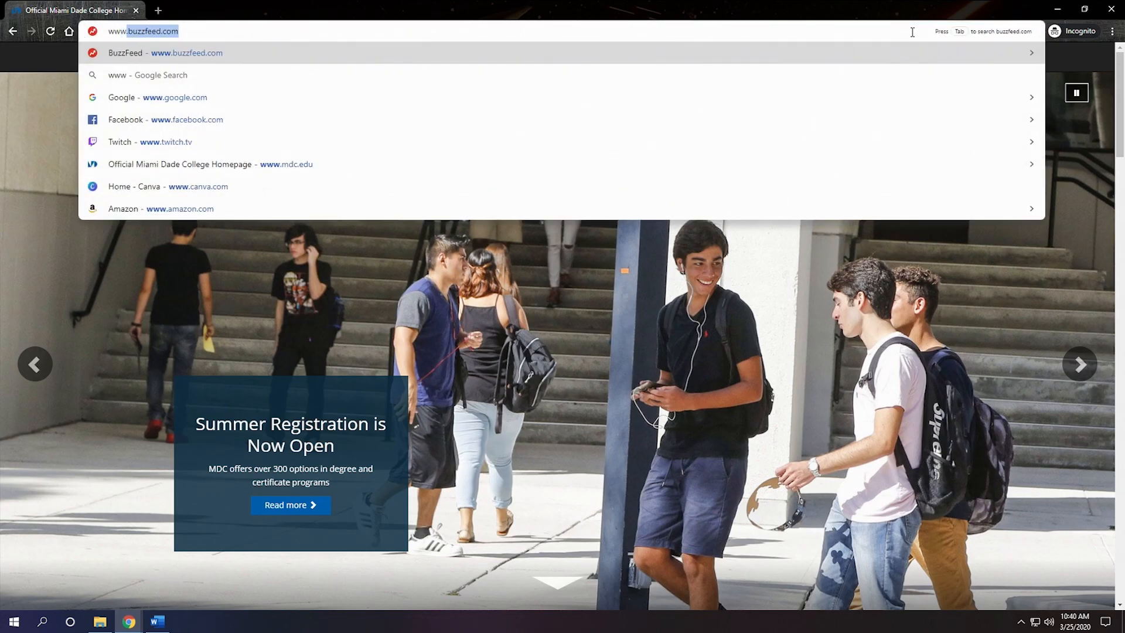
pyautogui.write('.blogger.com')
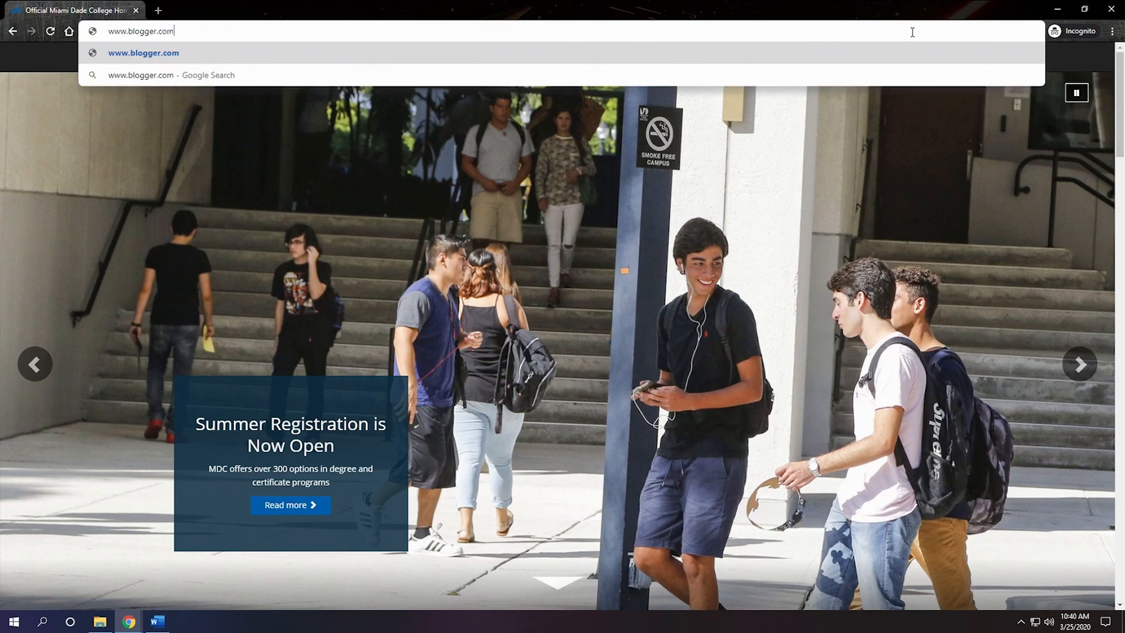
pyautogui.press('Return')
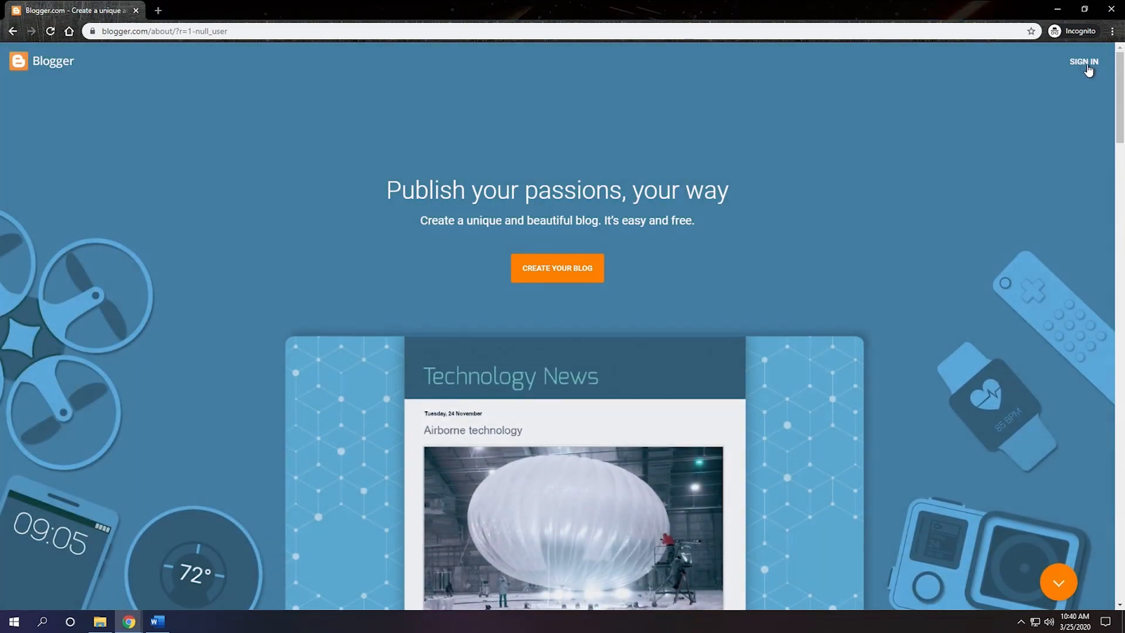
pyautogui.click(1087, 67)
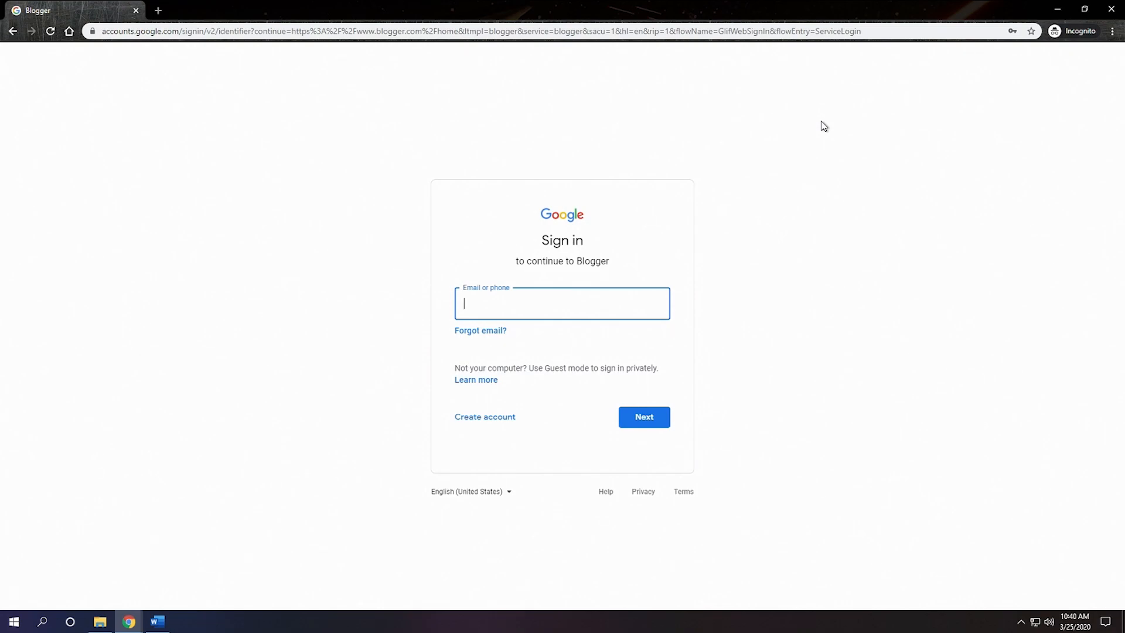
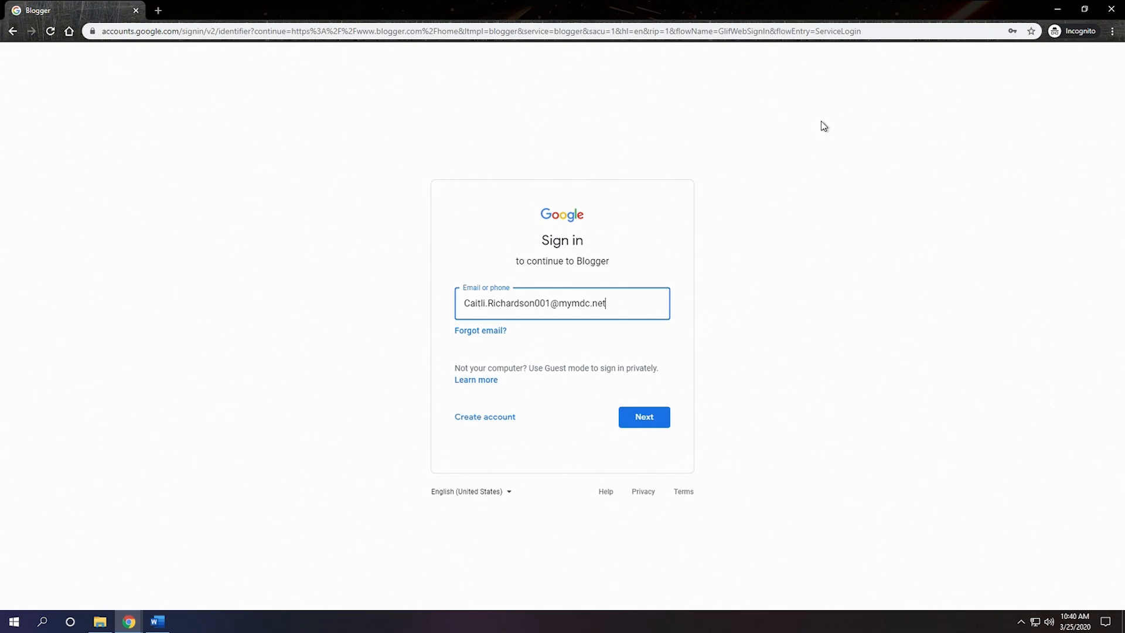
# Step: Enter the student's college e-mail address in the Google sign-in form and continue
pyautogui.press('Return')
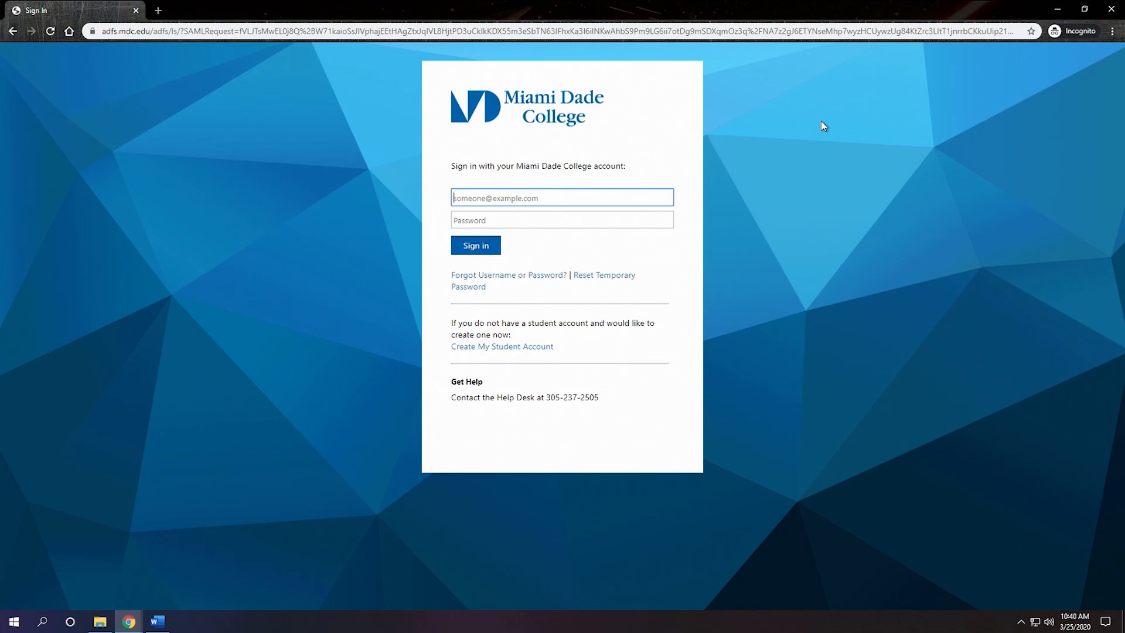
# Step: Enter the account password on the Miami Dade College sign-in page and sign in
pyautogui.click(580, 226)
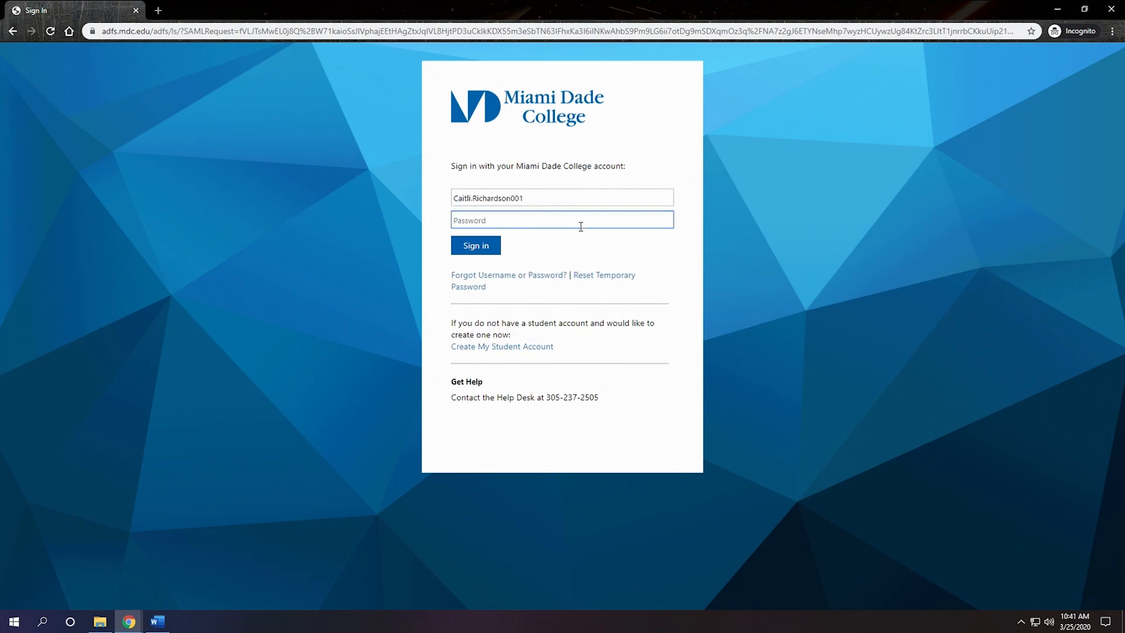
pyautogui.write('•••••••••••••••••')
pyautogui.press('Return')
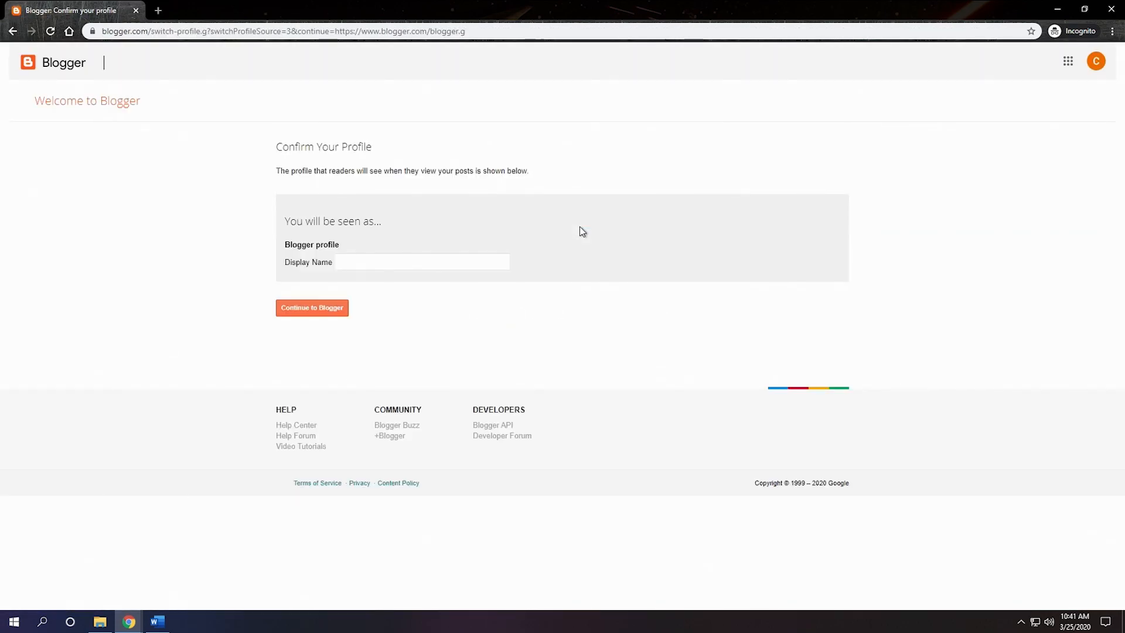
# Step: Set the Blogger profile's display name to the student's full name, continue to Blogger, and dismiss the European Union cookie notice
pyautogui.click(359, 262)
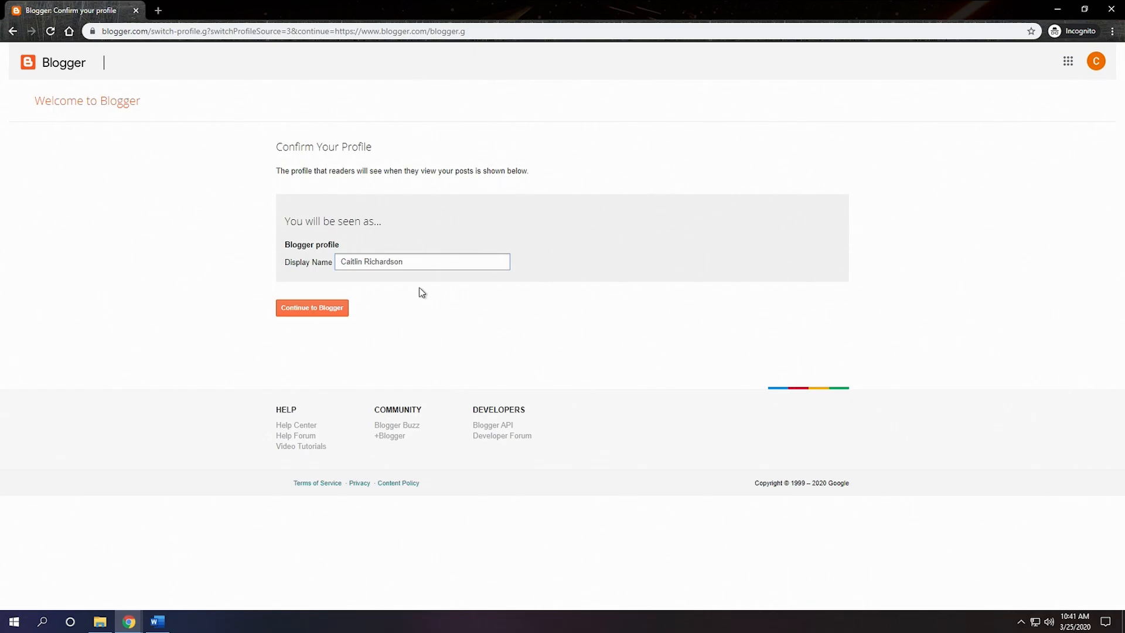
pyautogui.click(295, 312)
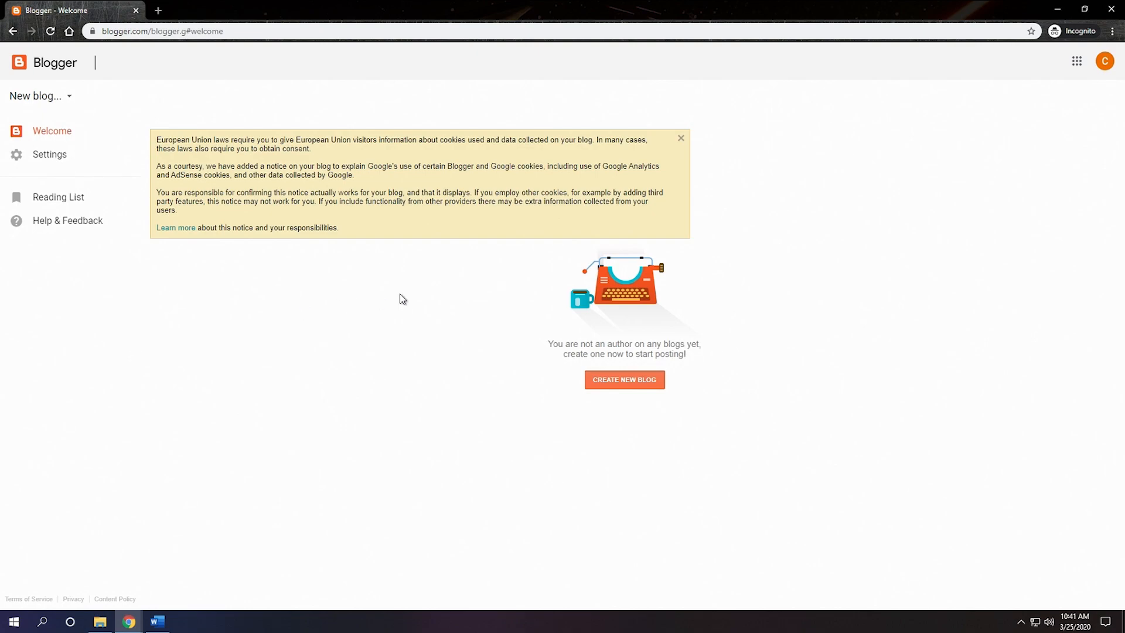
pyautogui.click(681, 138)
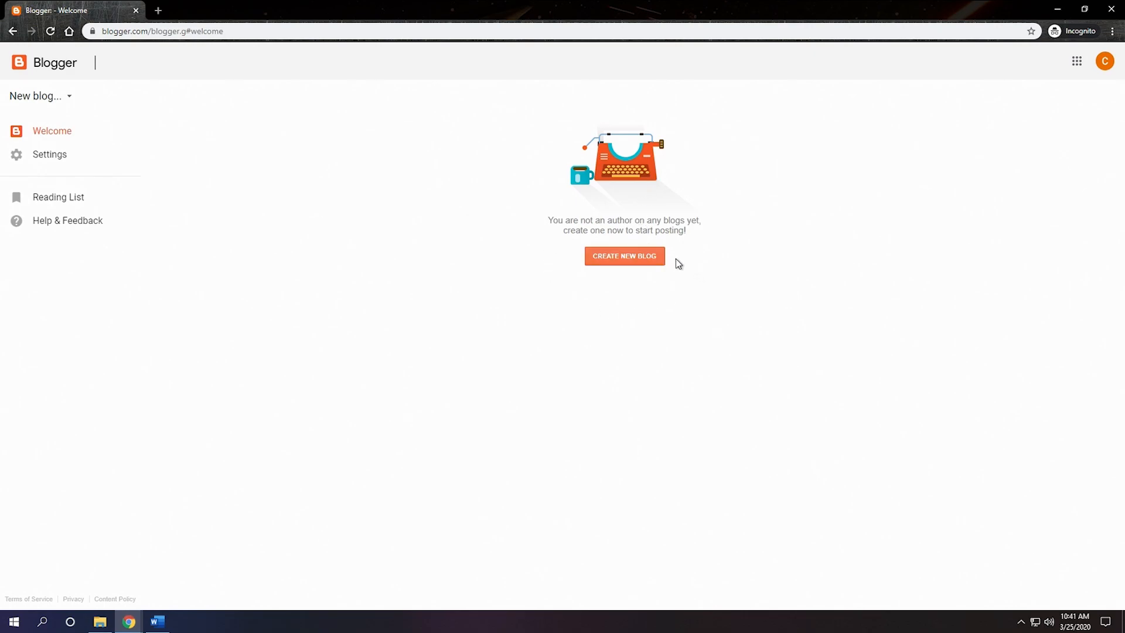
# Step: Start a new blog and title it with the student's first name followed by "'s Reflections on SPC1017"
pyautogui.click(633, 265)
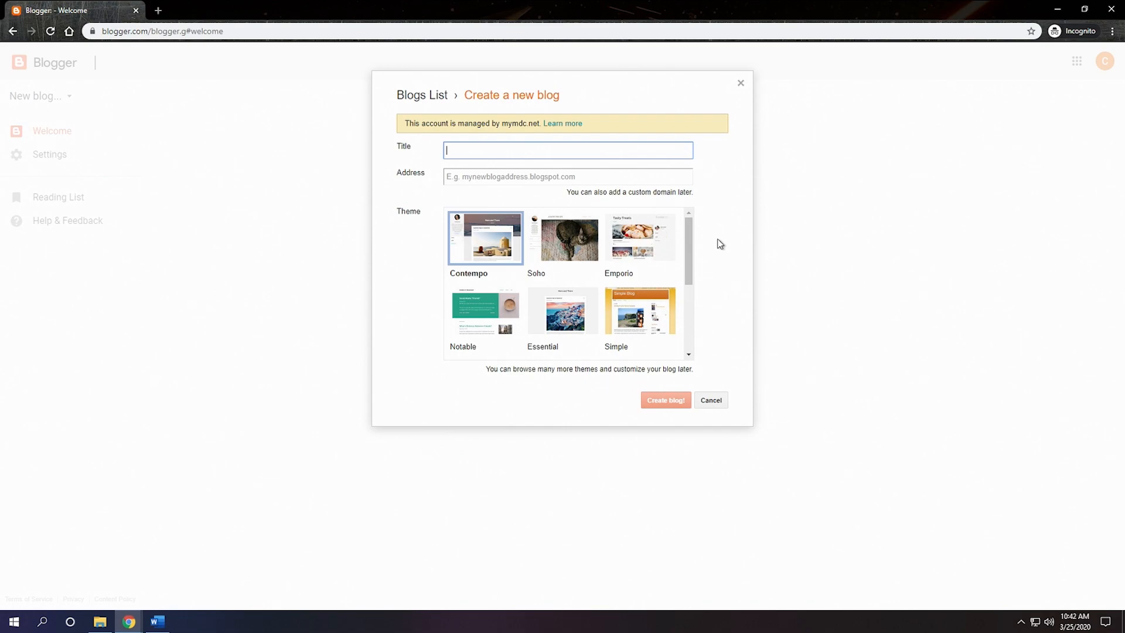
pyautogui.write("Caitlin's R")
pyautogui.write('ev')
pyautogui.write('lections on ')
pyautogui.write('Cla')
pyautogui.press('BackSpace')
pyautogui.press('BackSpace')
pyautogui.write('SPE')
pyautogui.write('1017')
pyautogui.click(636, 180)
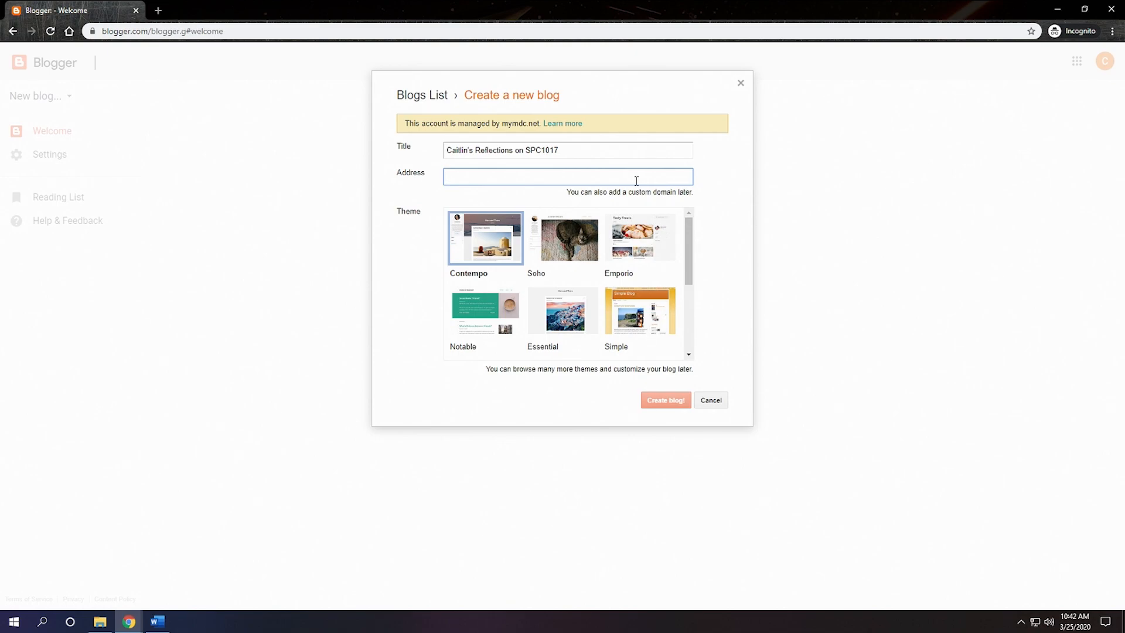
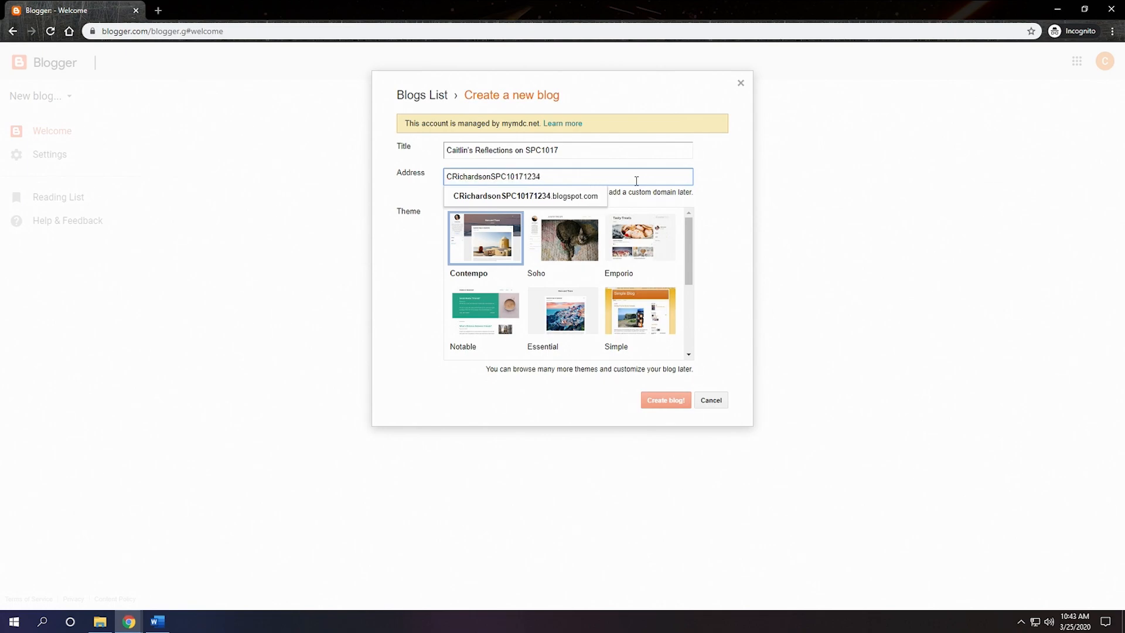
pyautogui.click(542, 197)
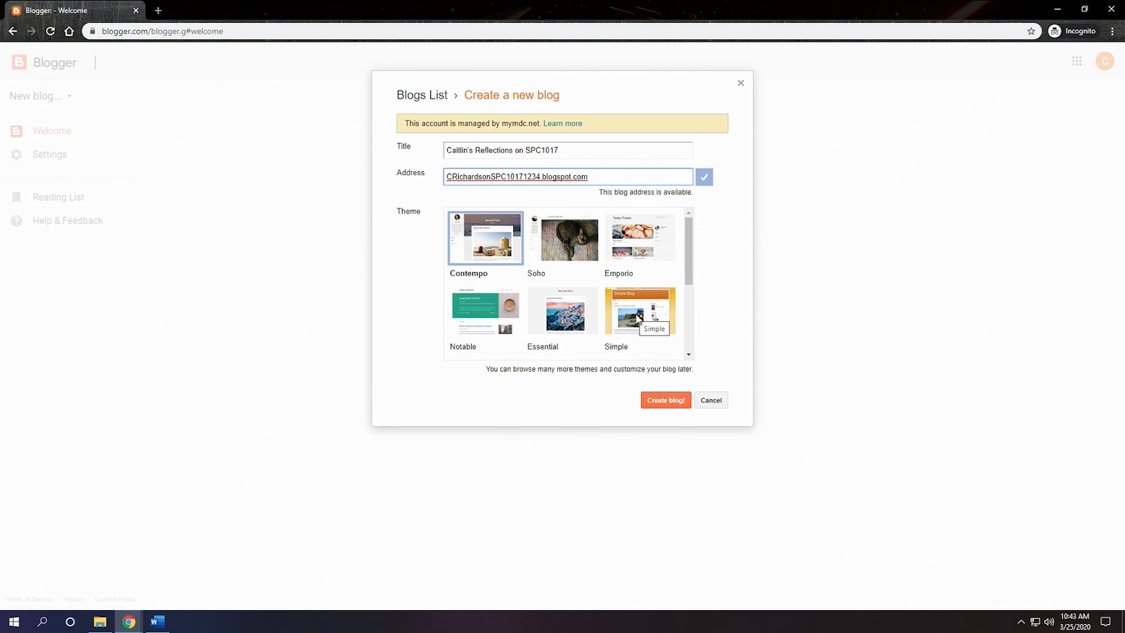
# Step: Create the blog without a Google Domains name and check the list of own blogs
pyautogui.click(665, 401)
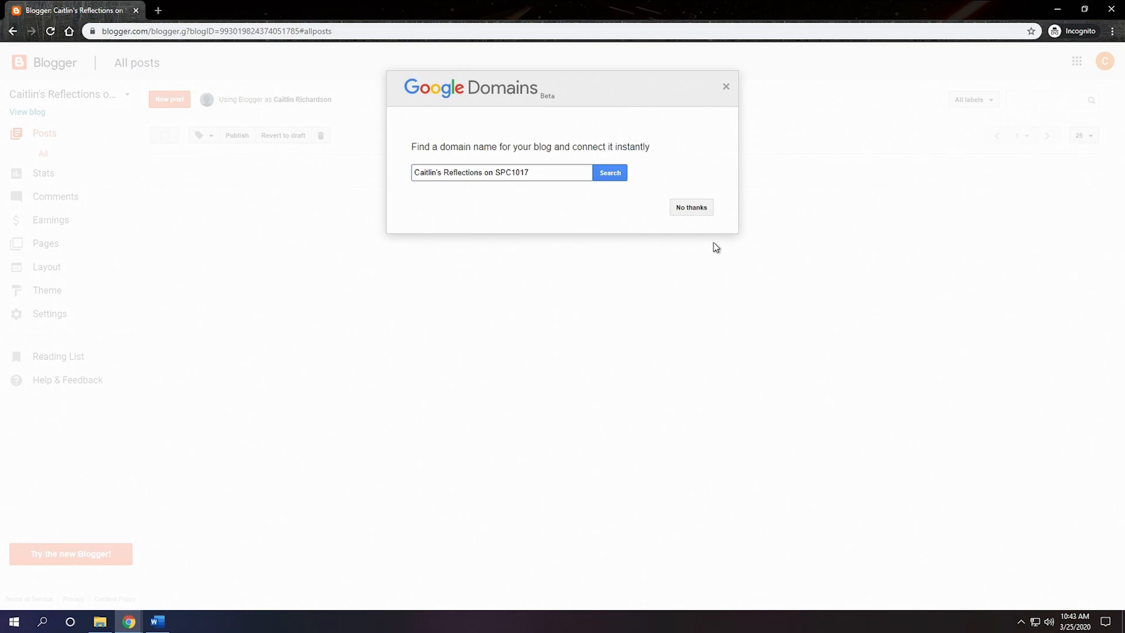
pyautogui.click(705, 212)
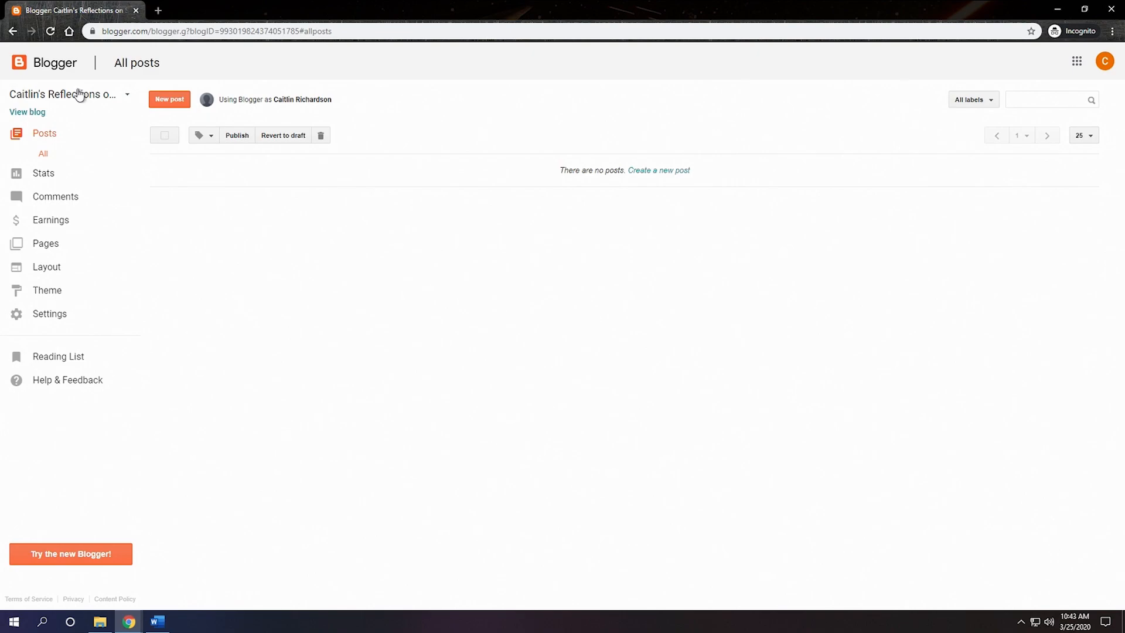
pyautogui.click(128, 97)
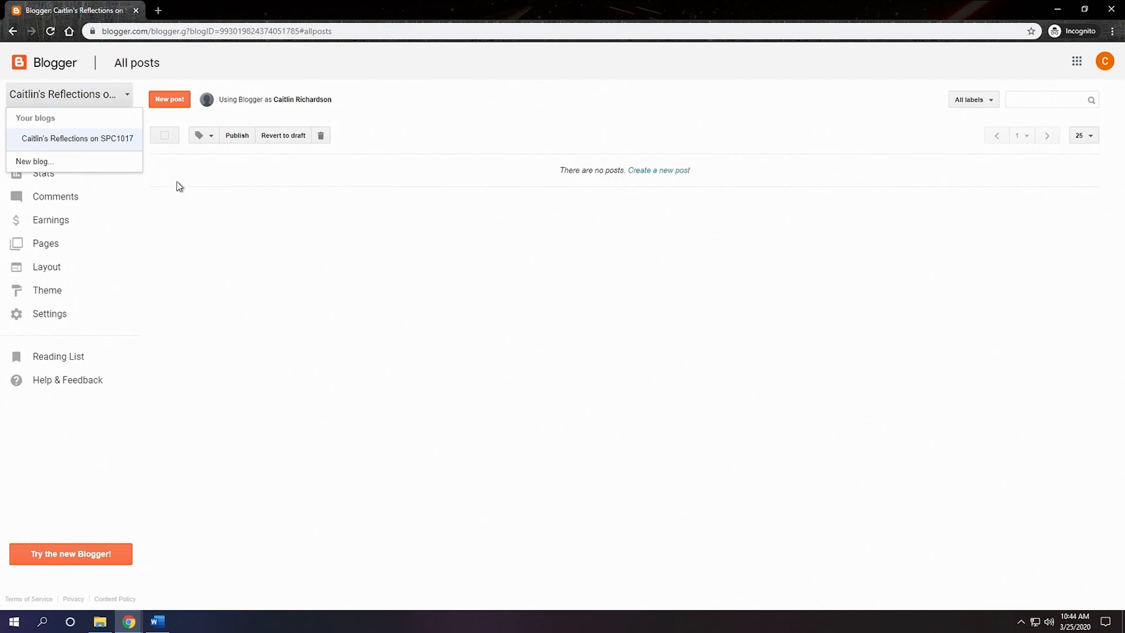
pyautogui.click(250, 224)
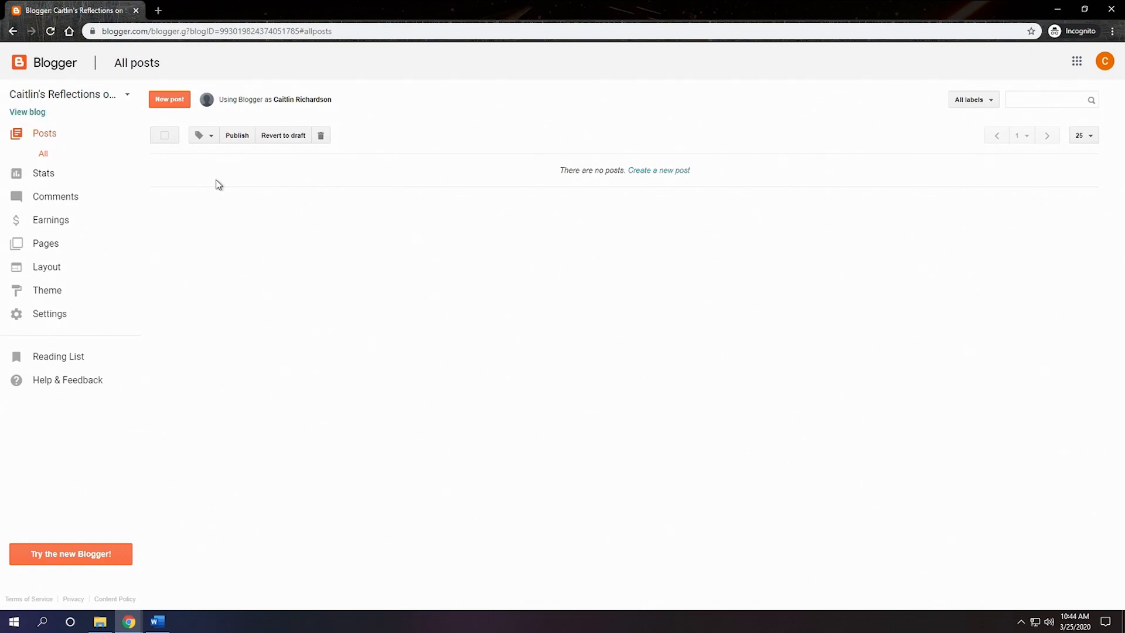
# Step: Create a new post with the body text "Check out the library's website."
pyautogui.click(182, 109)
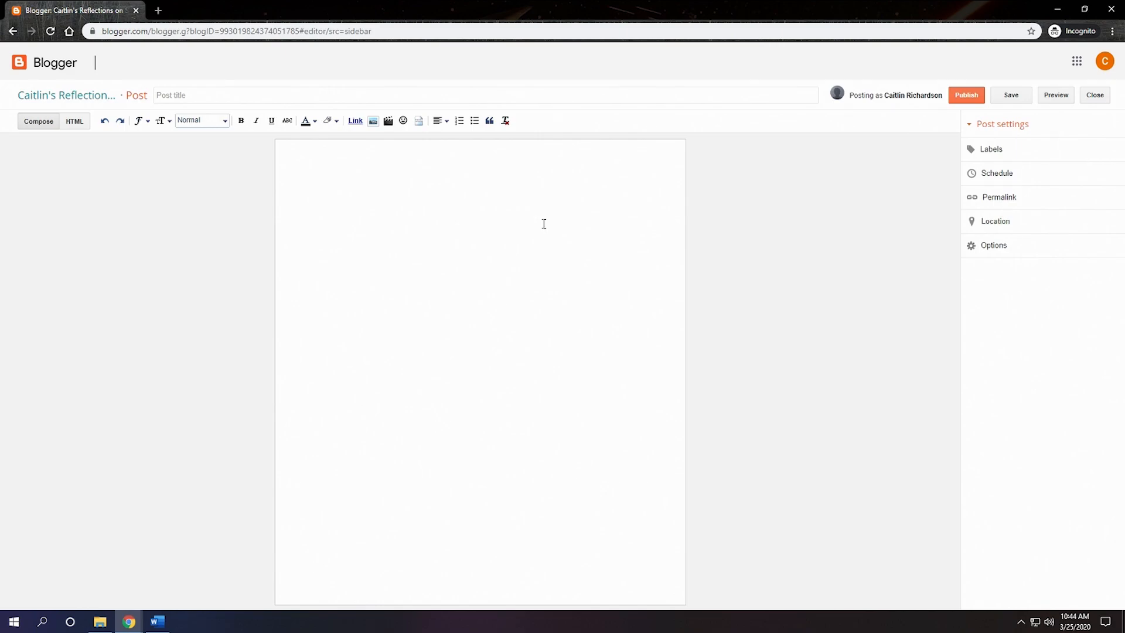
pyautogui.click(544, 223)
pyautogui.write("Check out the library's website.")
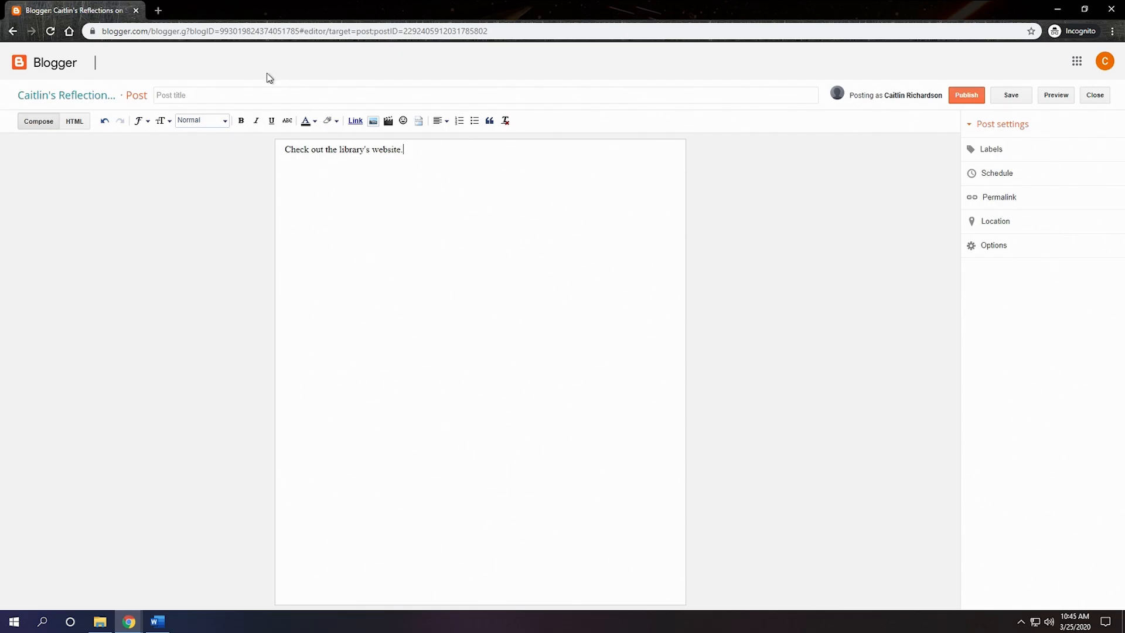
# Step: Open mdc.edu in a new browser tab and go to the Libraries page under Academics
pyautogui.click(158, 12)
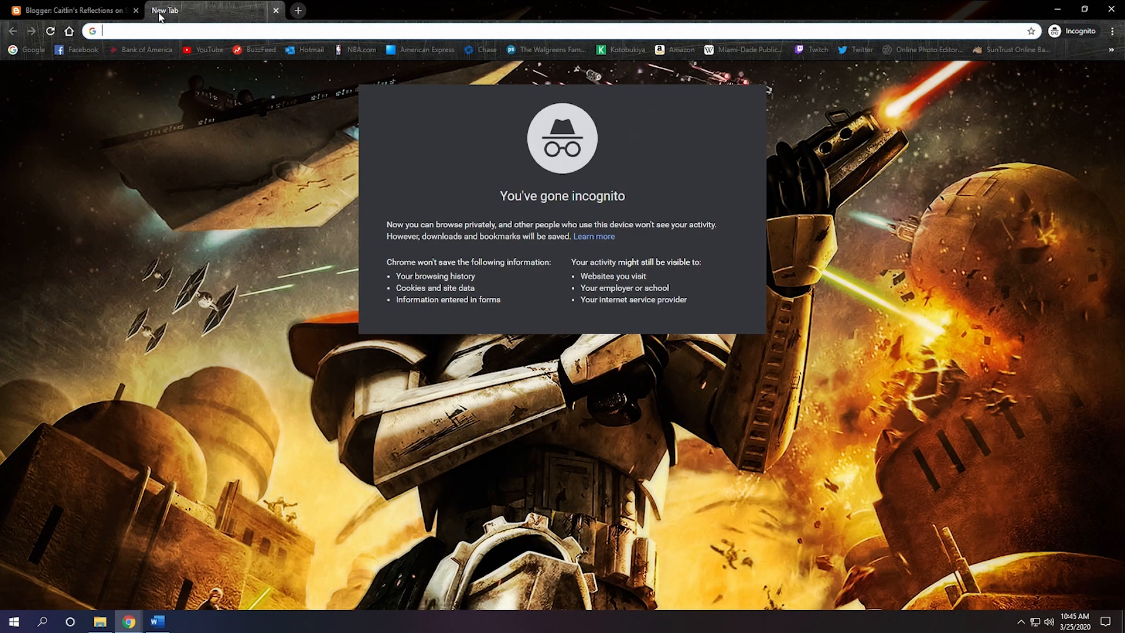
pyautogui.write('mdc.edu')
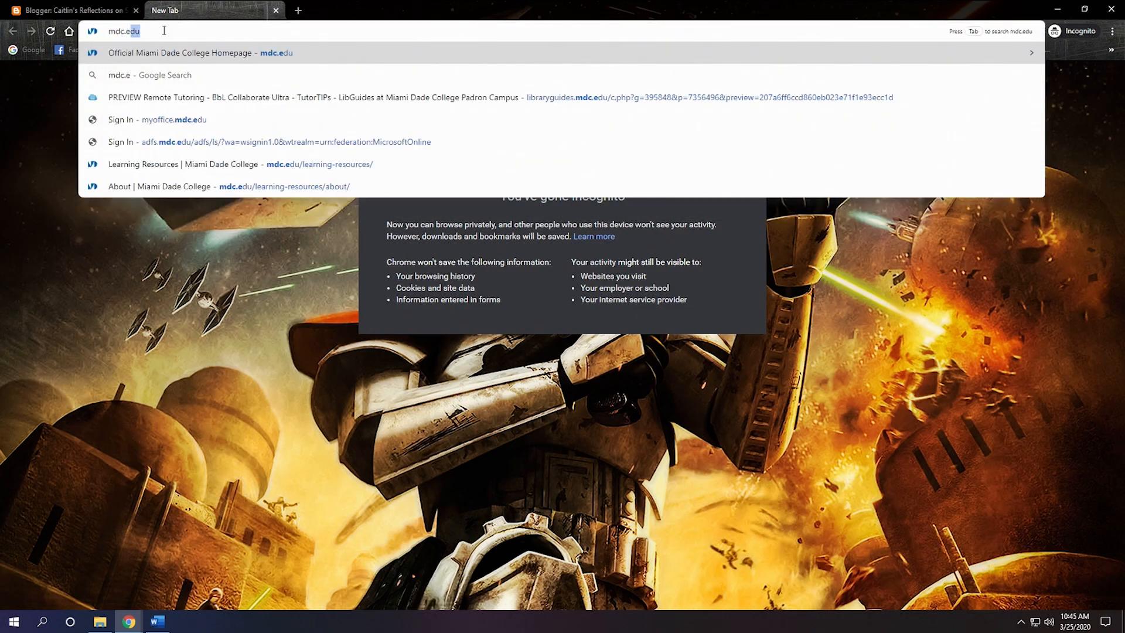
pyautogui.press('Return')
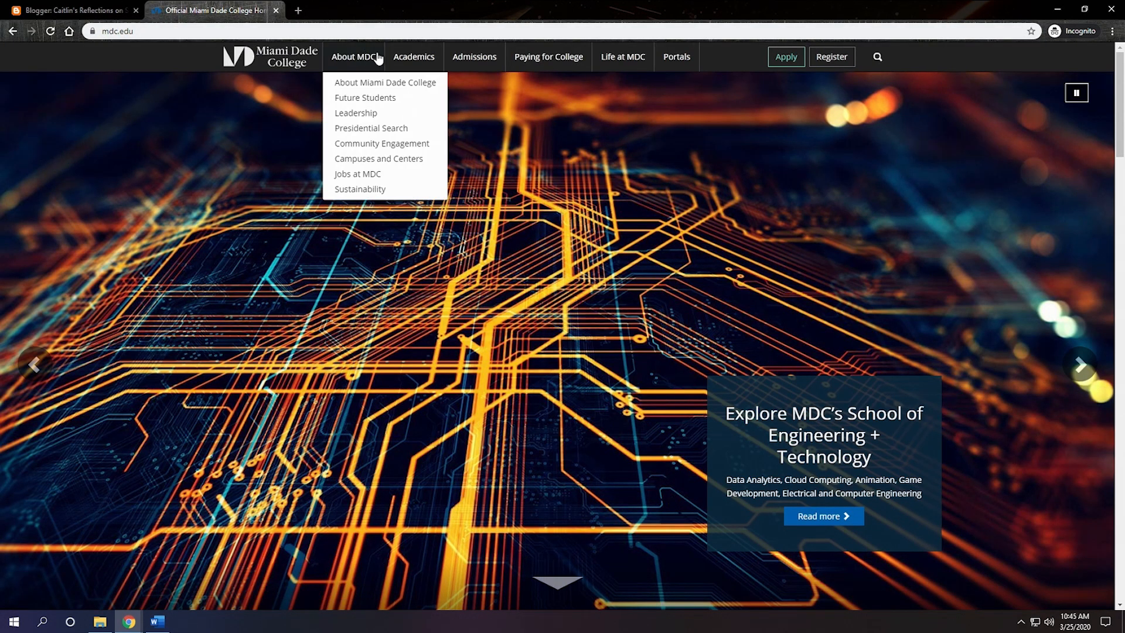
pyautogui.moveTo(424, 59)
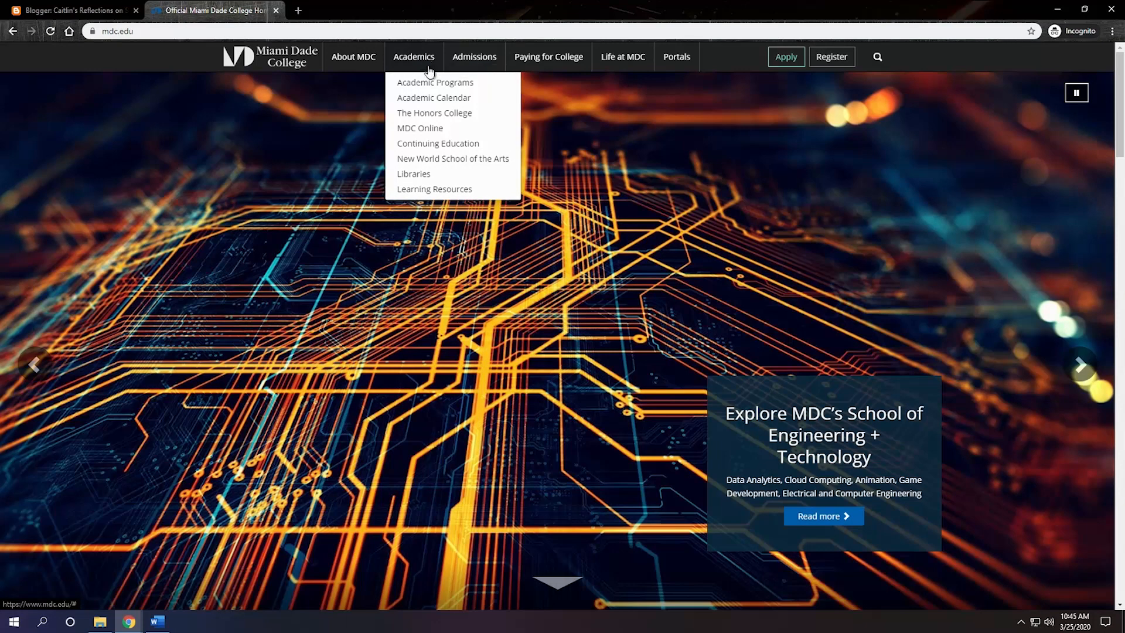
pyautogui.click(423, 175)
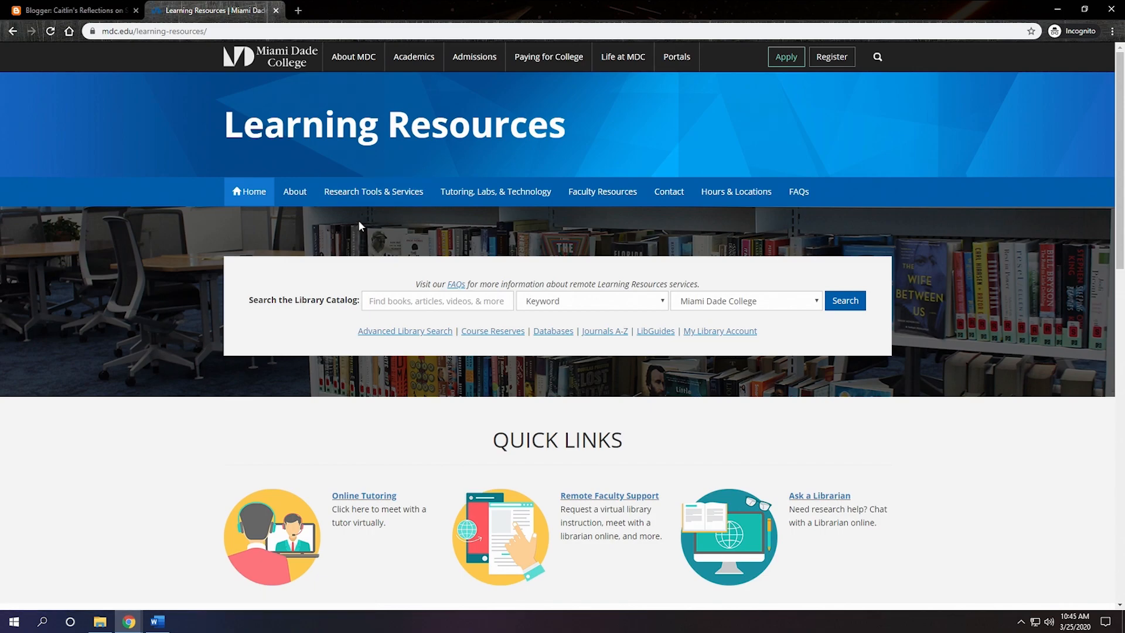
# Step: Look over the Learning Resources page, copy its web address, and return to the Blogger post draft
pyautogui.scroll(-1, 502, 298)
pyautogui.scroll(-4, 502, 298)
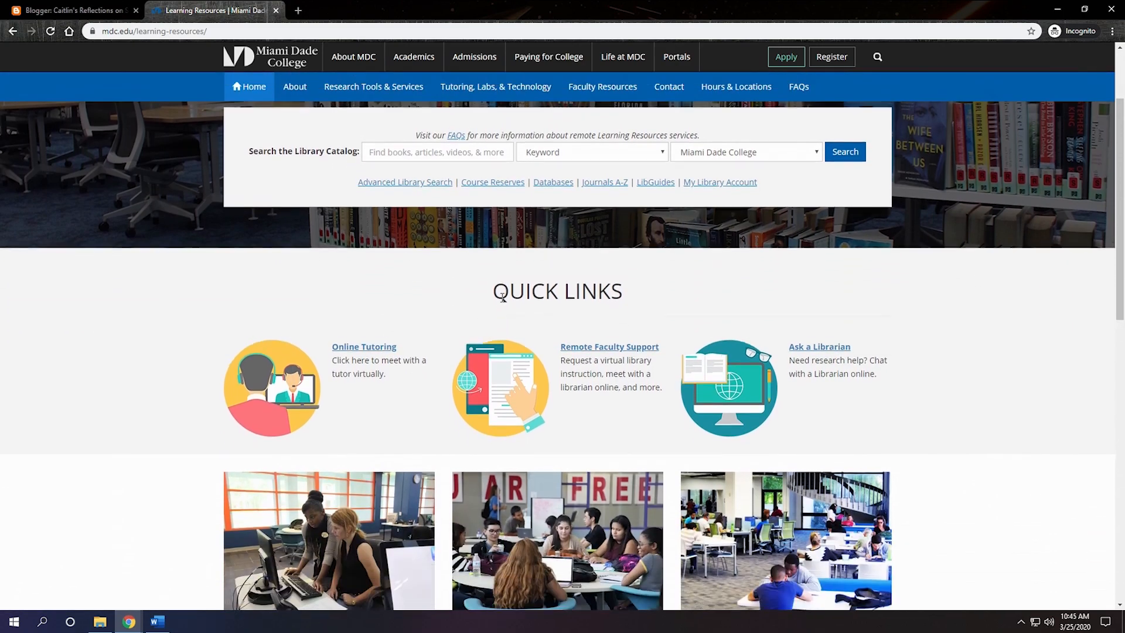
pyautogui.scroll(-2, 469, 382)
pyautogui.scroll(-1, 468, 382)
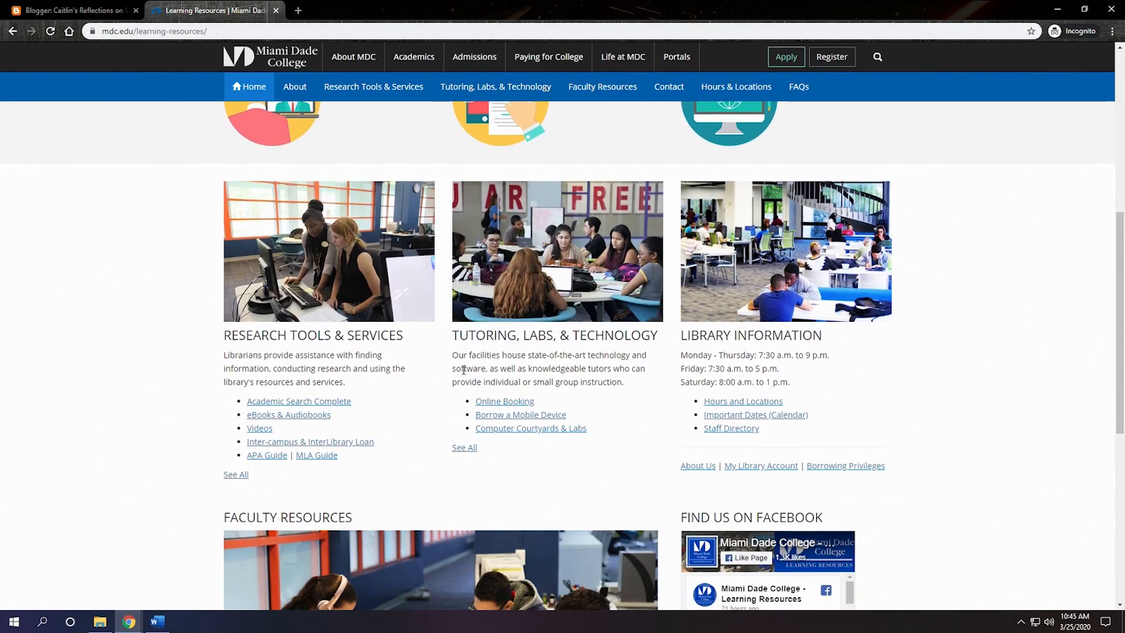
pyautogui.scroll(7, 464, 374)
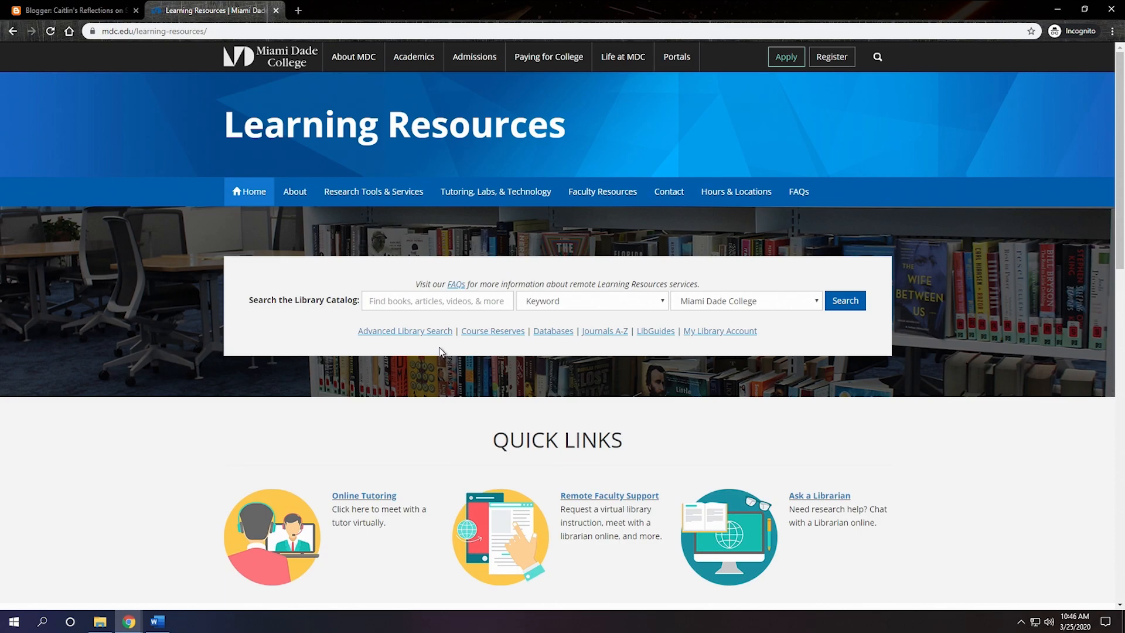
pyautogui.moveTo(208, 31); pyautogui.dragTo(99, 31)
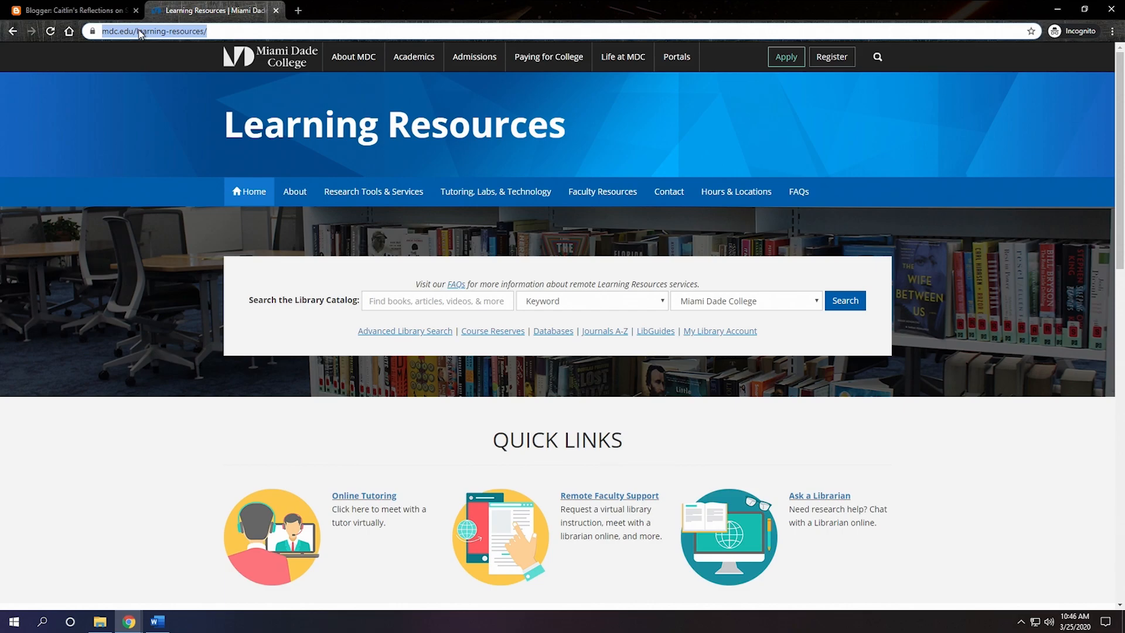
pyautogui.rightClick(139, 32)
pyautogui.click(164, 94)
pyautogui.click(111, 10)
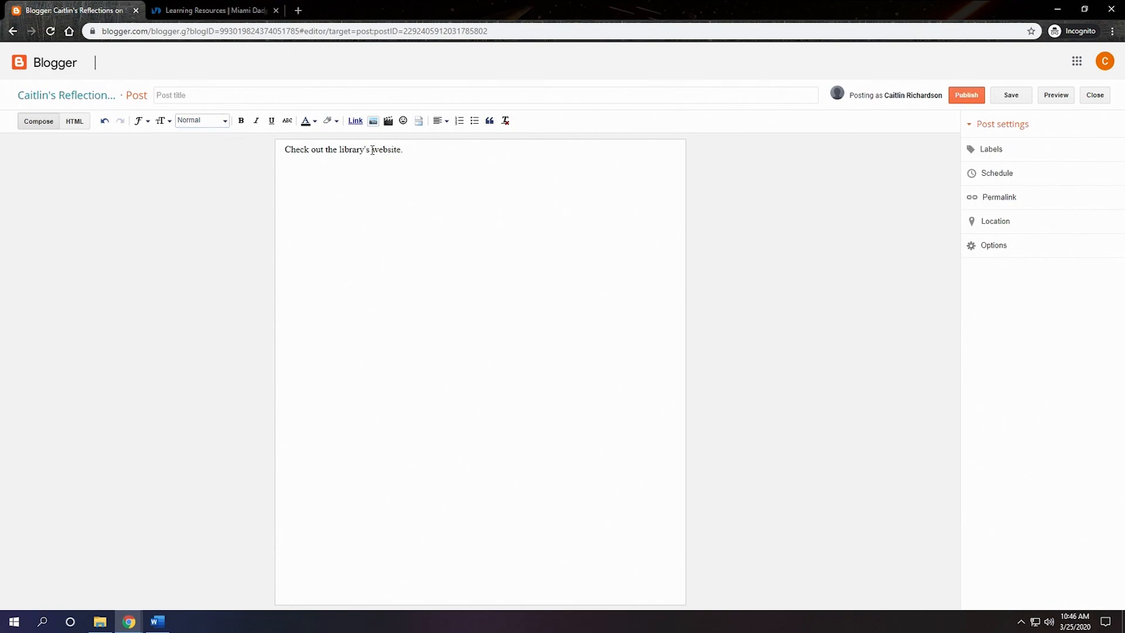
pyautogui.click(340, 150)
pyautogui.click(355, 121)
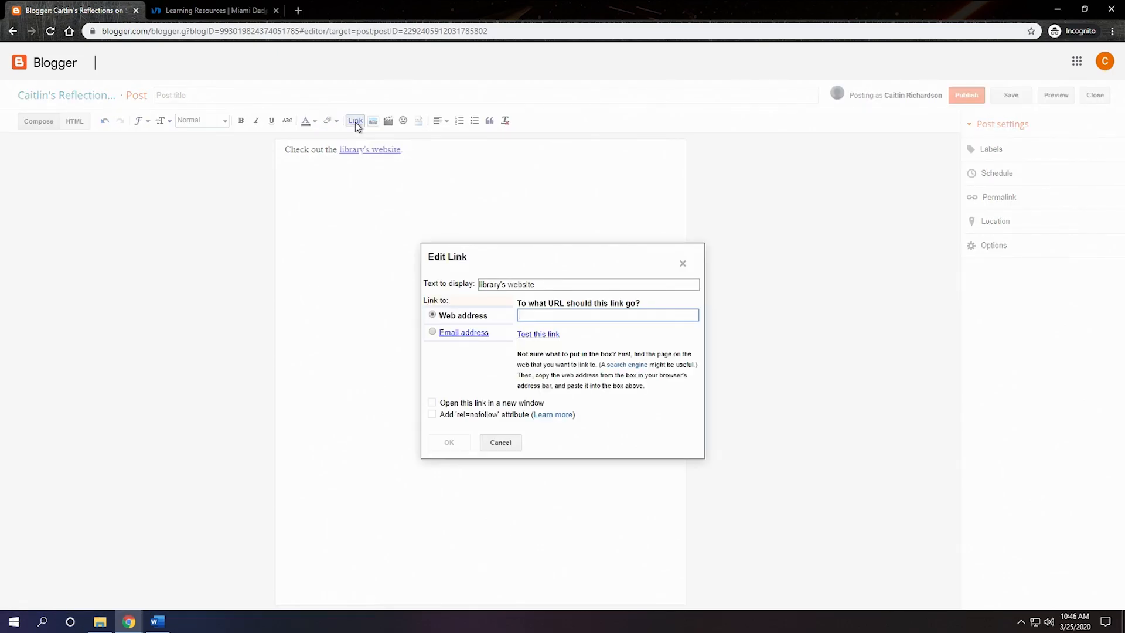
pyautogui.rightClick(555, 317)
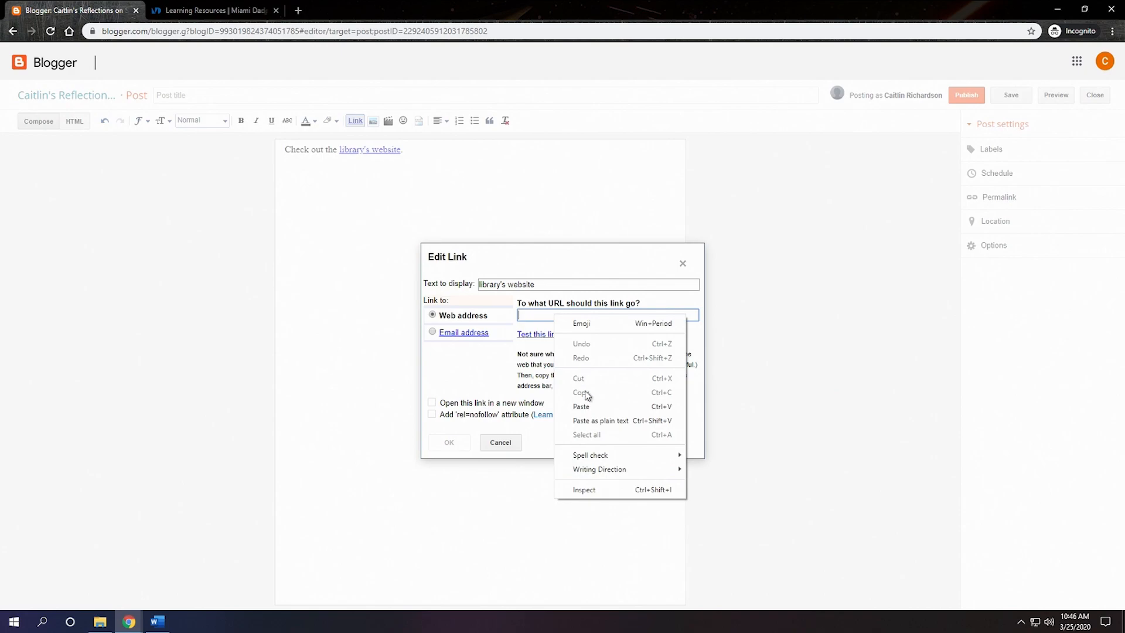
pyautogui.click(590, 406)
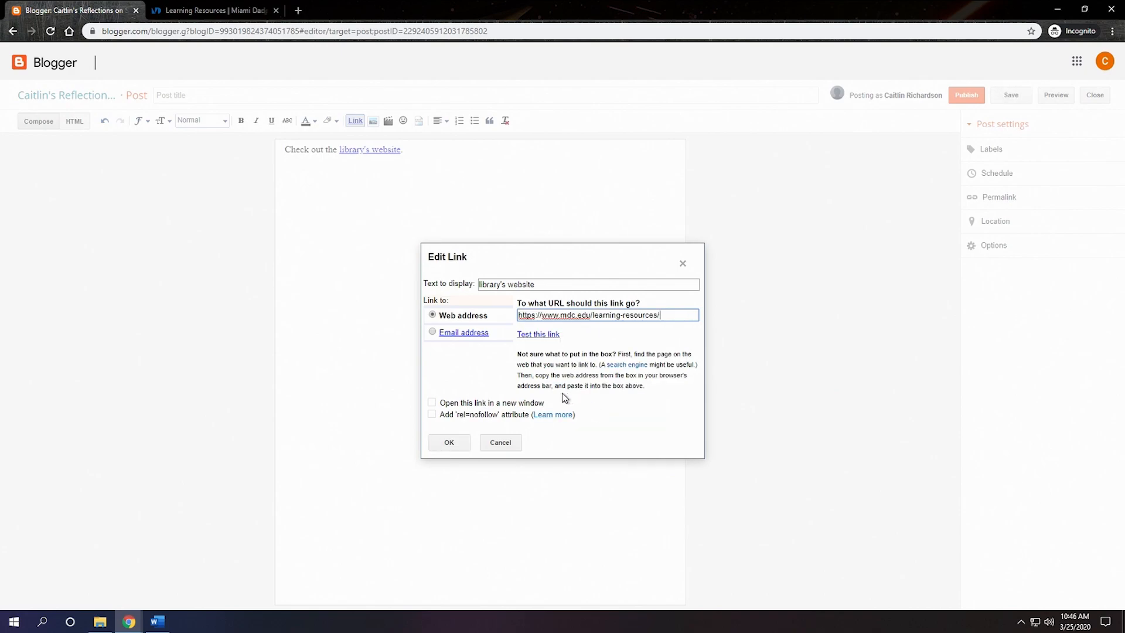
pyautogui.moveTo(440, 405); pyautogui.dragTo(551, 410)
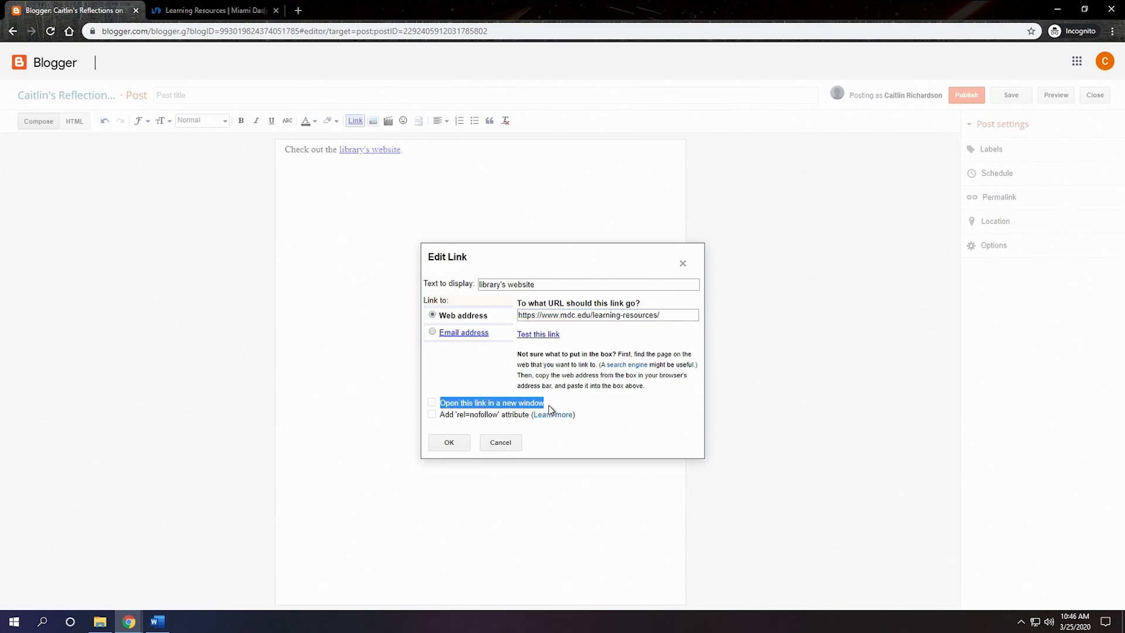
pyautogui.click(432, 403)
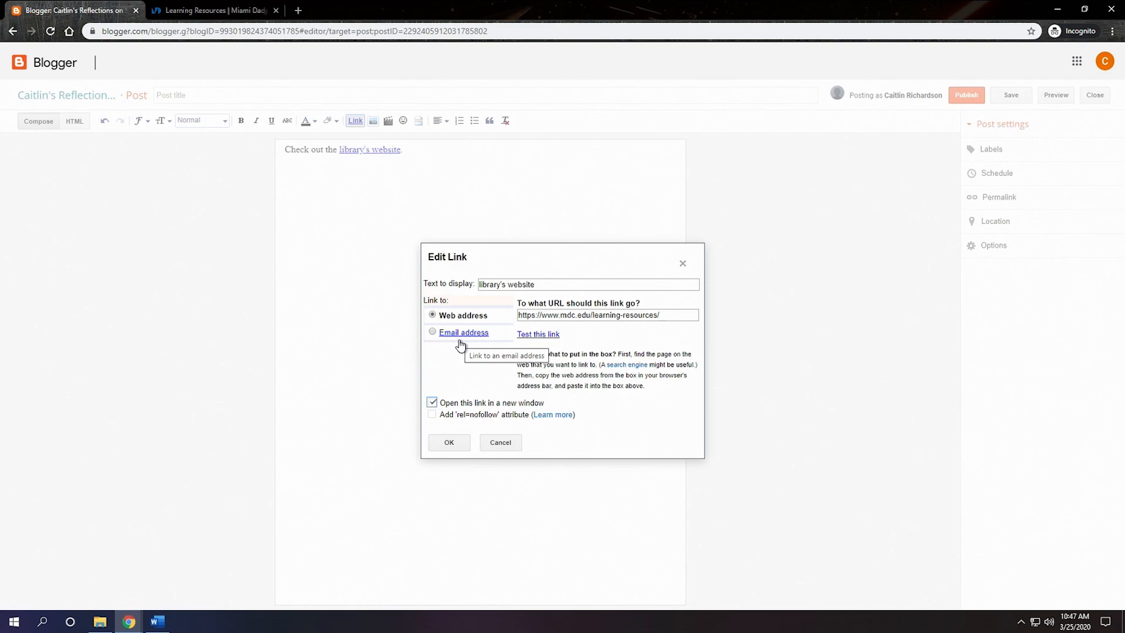
pyautogui.click(460, 443)
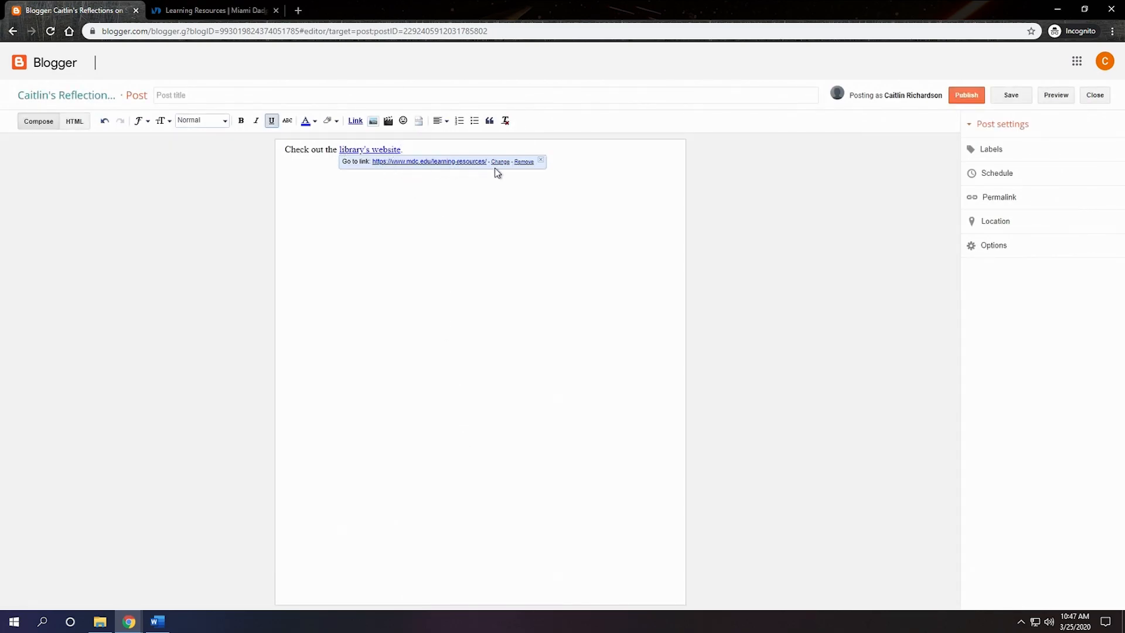
# Step: Start a new line after the linked sentence and open the dialog for adding images to the post
pyautogui.click(457, 151)
pyautogui.write('.')
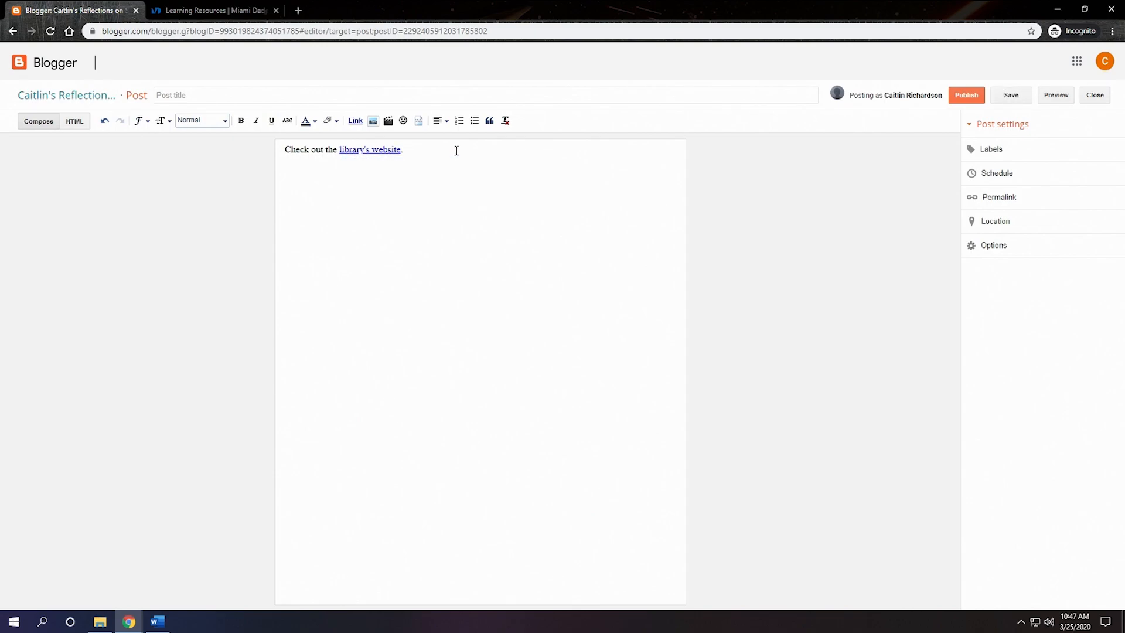
pyautogui.press('Return')
pyautogui.click(375, 121)
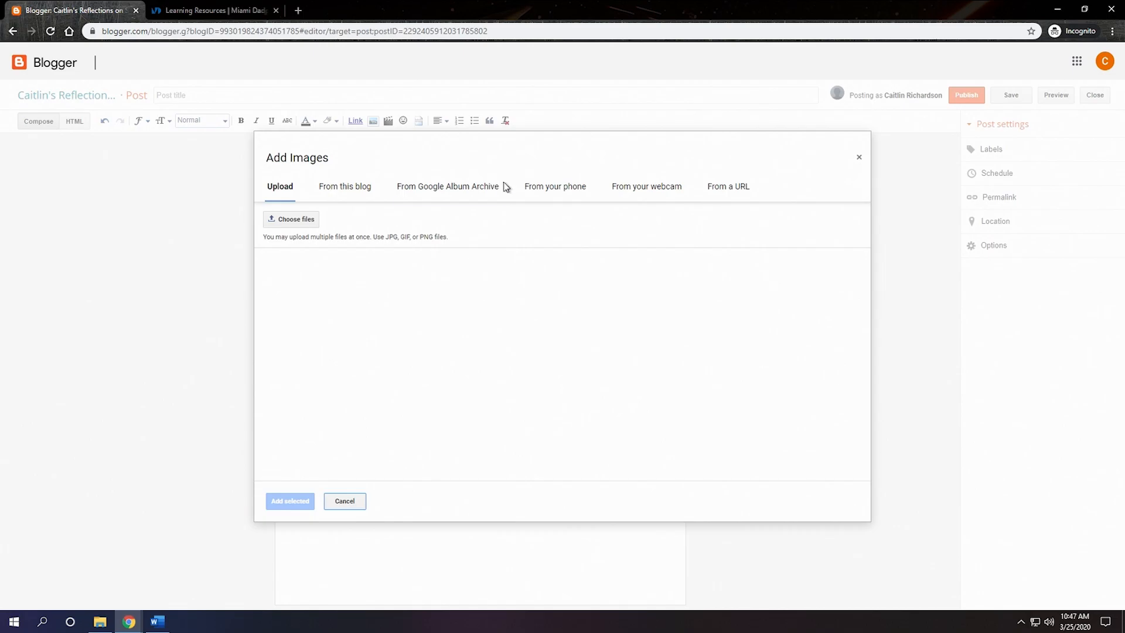
# Step: Go to google.com in the Learning Resources browser tab and search for images of "cafecito"
pyautogui.click(215, 16)
pyautogui.write('google.com')
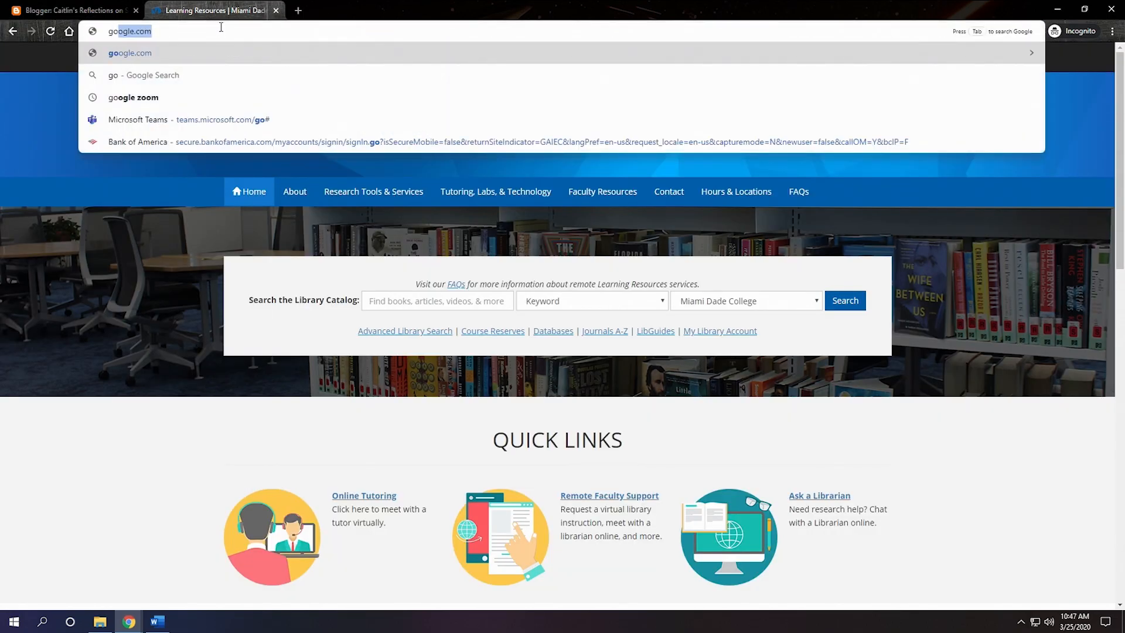
pyautogui.press('Return')
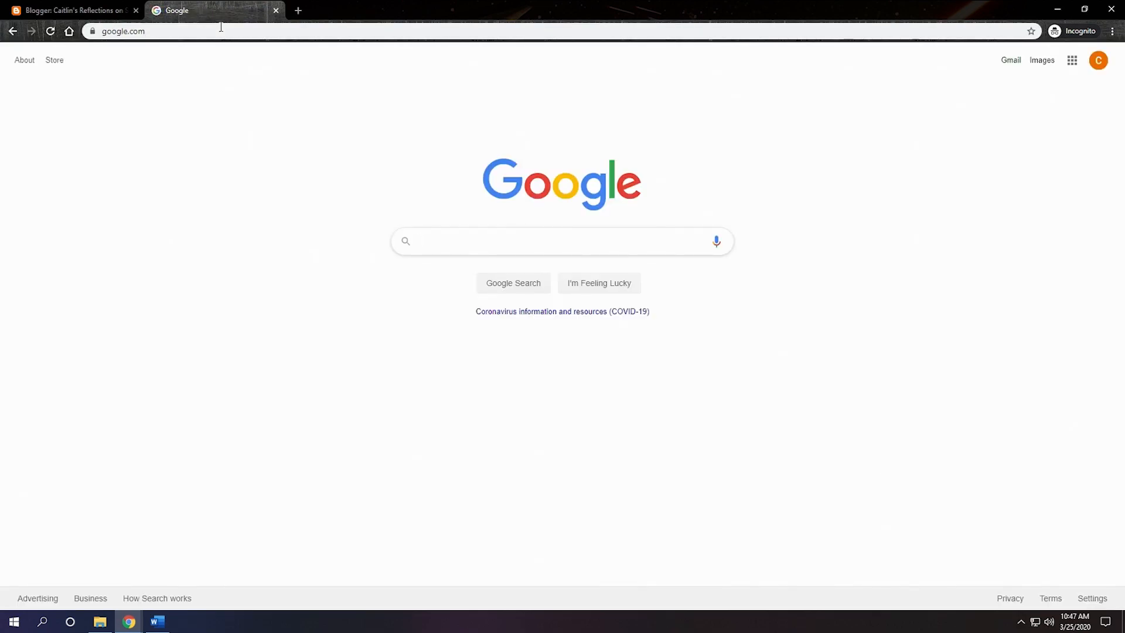
pyautogui.write('cafecito')
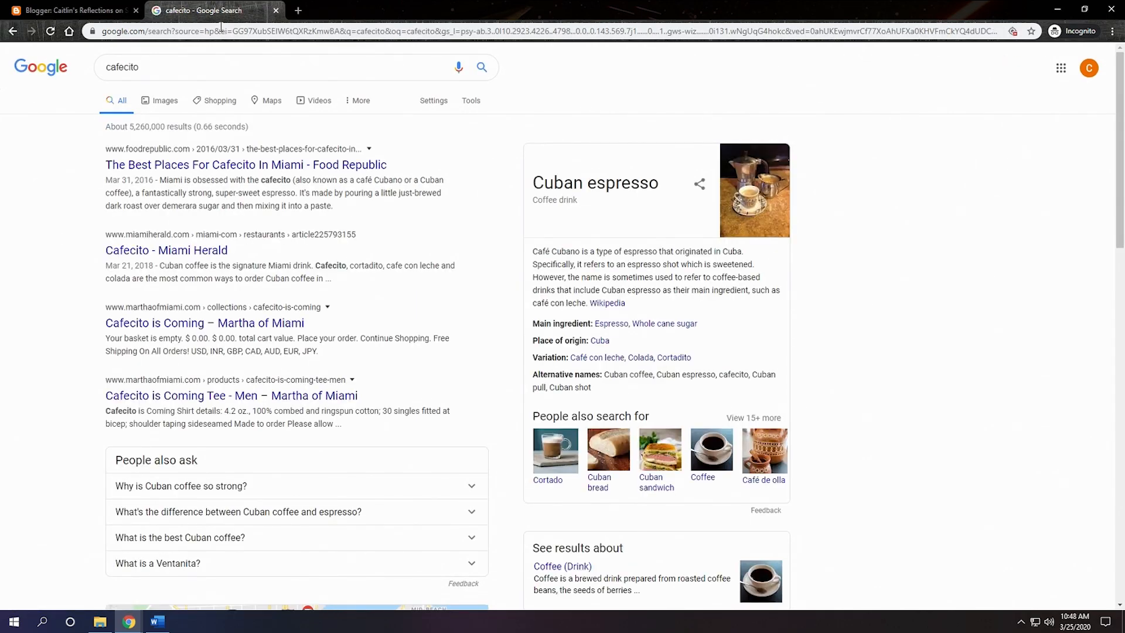
pyautogui.click(165, 103)
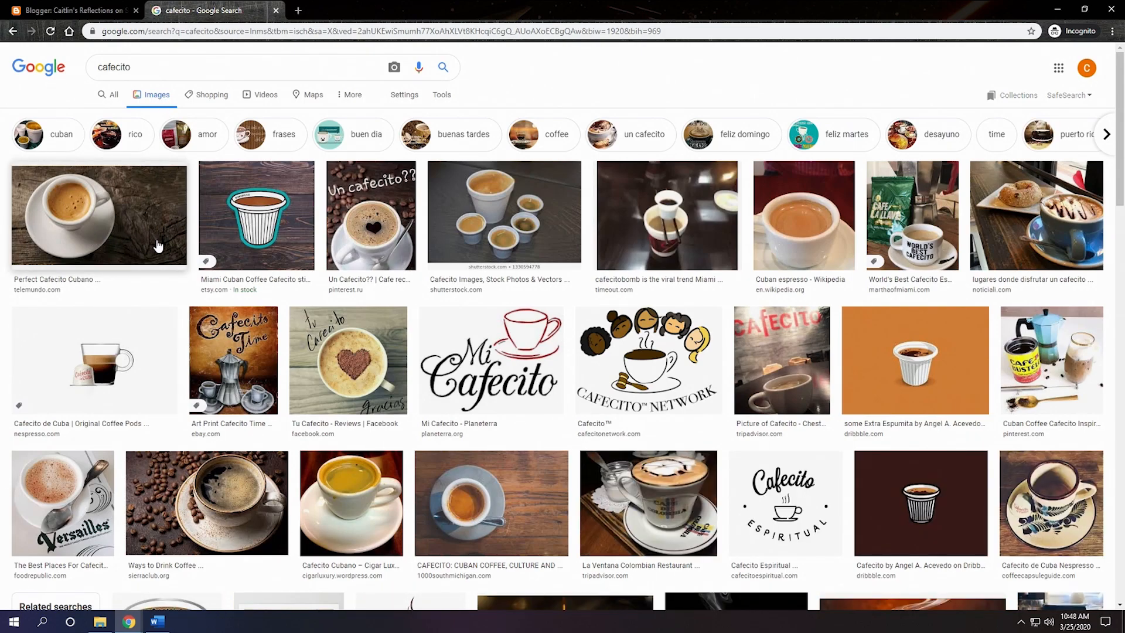
# Step: Find the "But First, Cafecito" cup photo from Pinterest and open the full image in a new browser tab
pyautogui.scroll(-2, 158, 247)
pyautogui.scroll(-3, 158, 247)
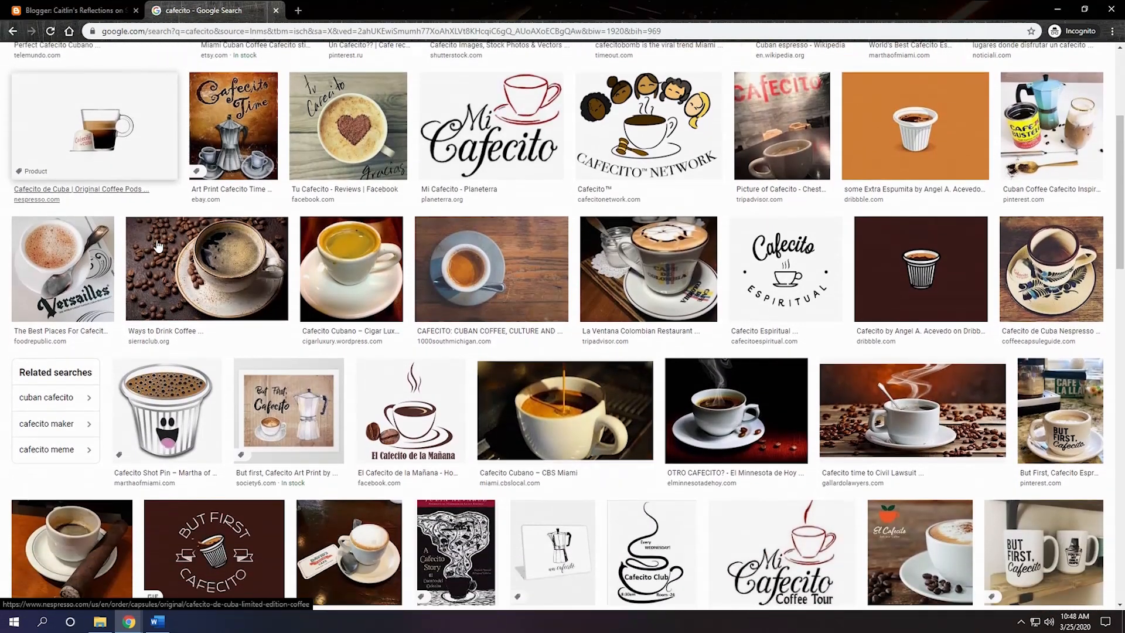
pyautogui.scroll(-1, 159, 246)
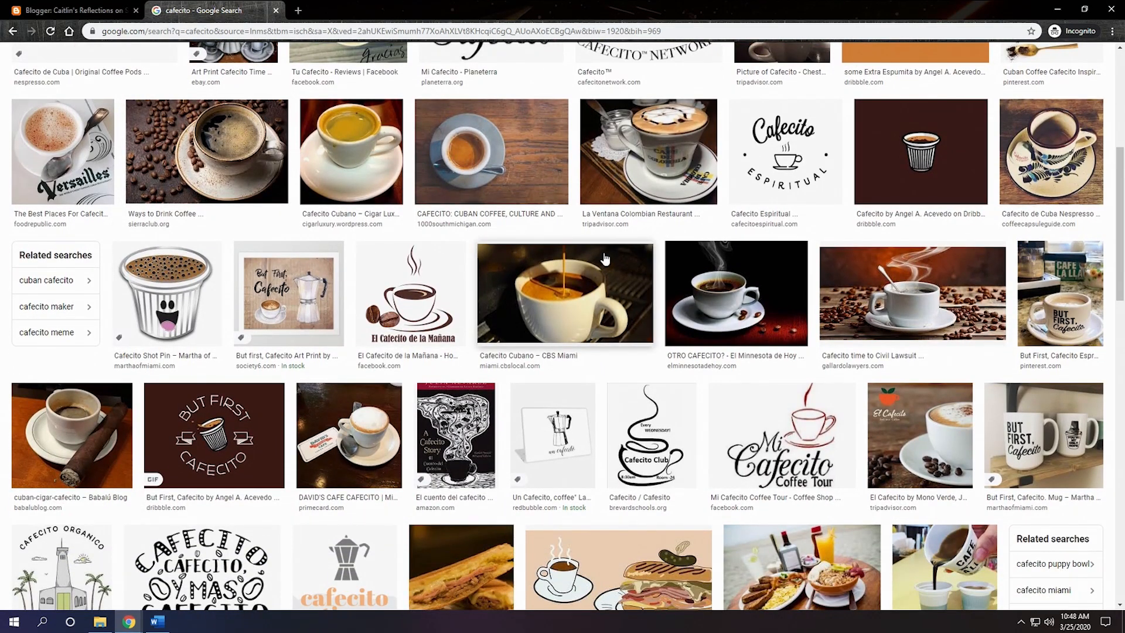
pyautogui.click(1074, 301)
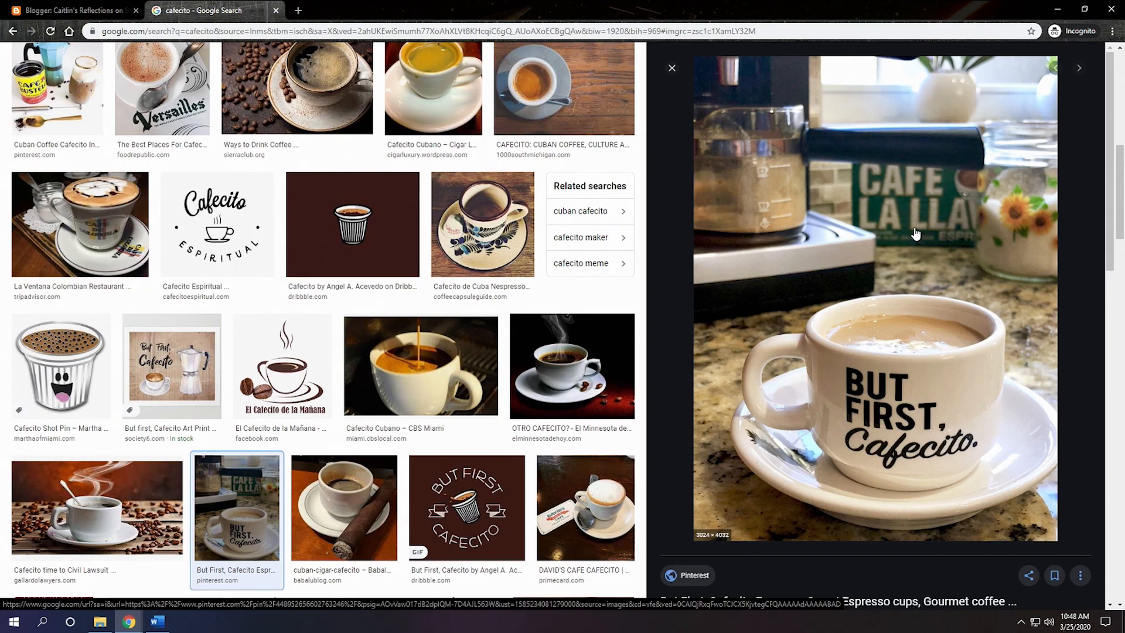
pyautogui.rightClick(916, 234)
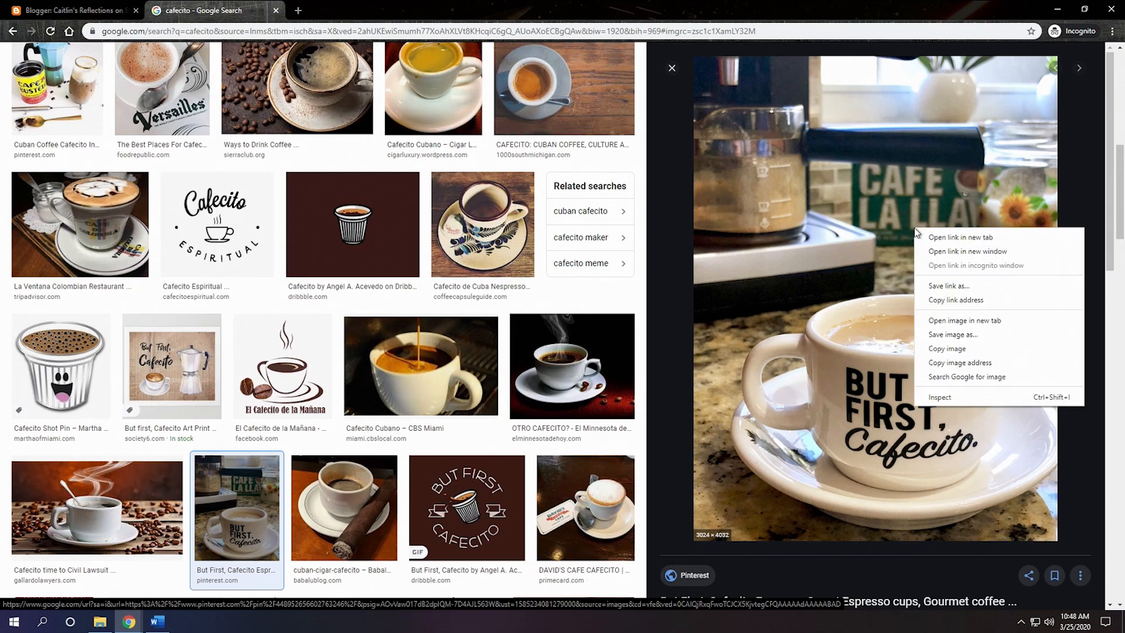
pyautogui.click(1119, 180)
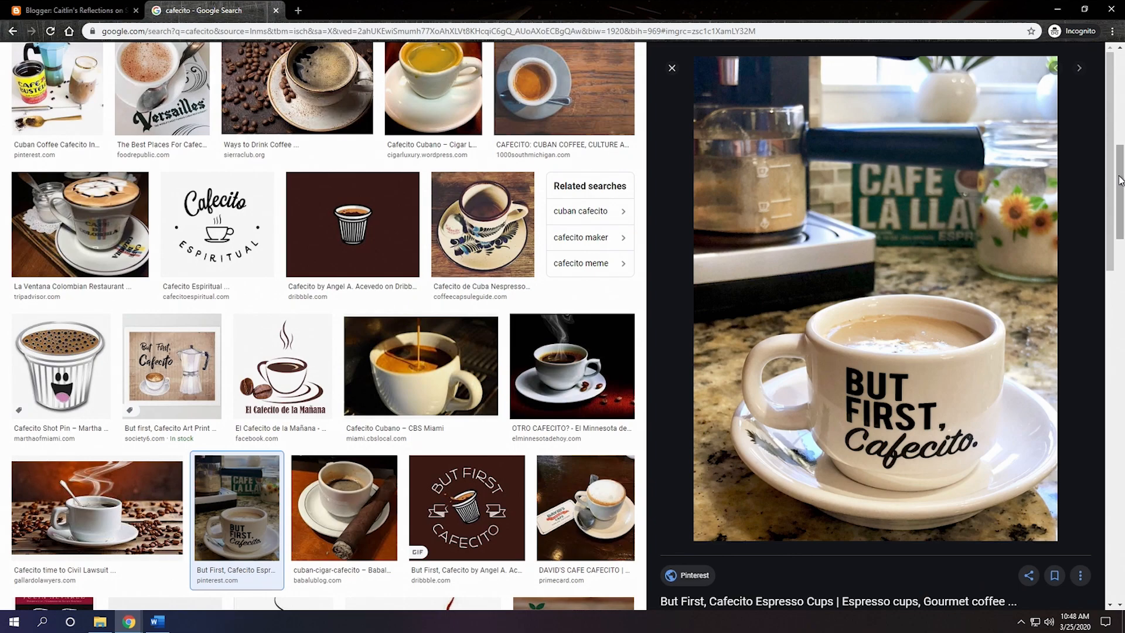
pyautogui.rightClick(884, 203)
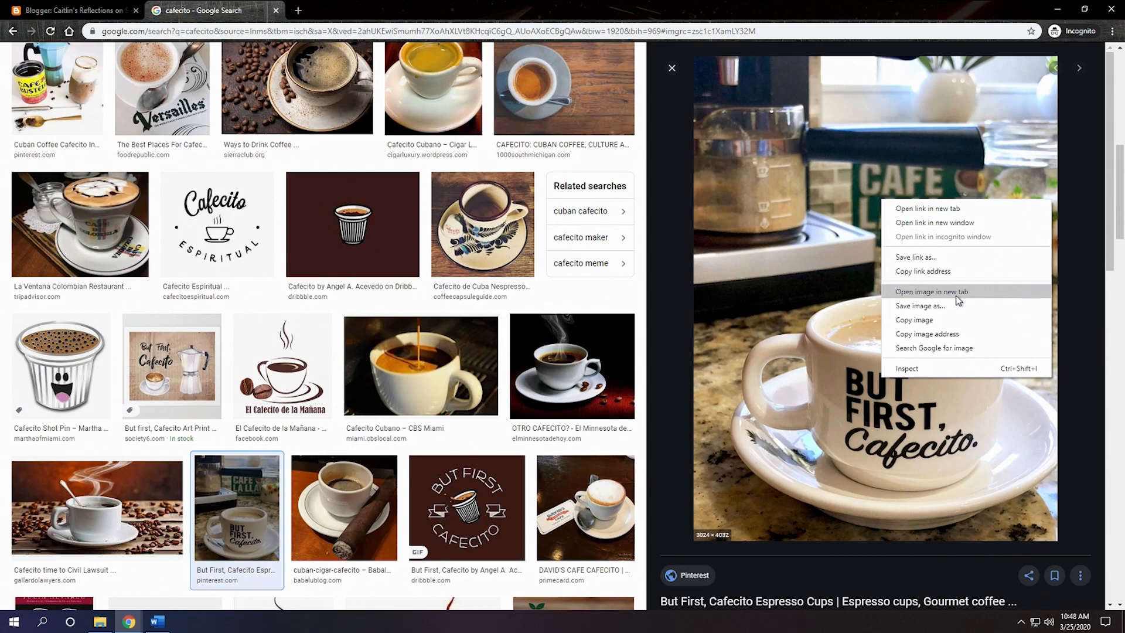
pyautogui.click(996, 300)
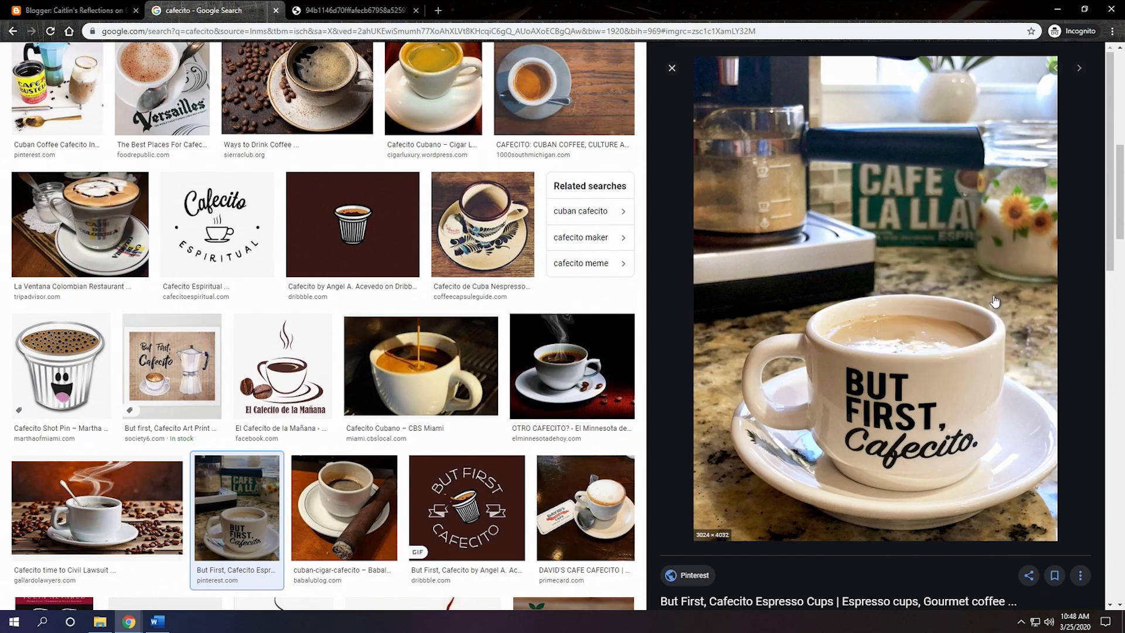
pyautogui.click(351, 10)
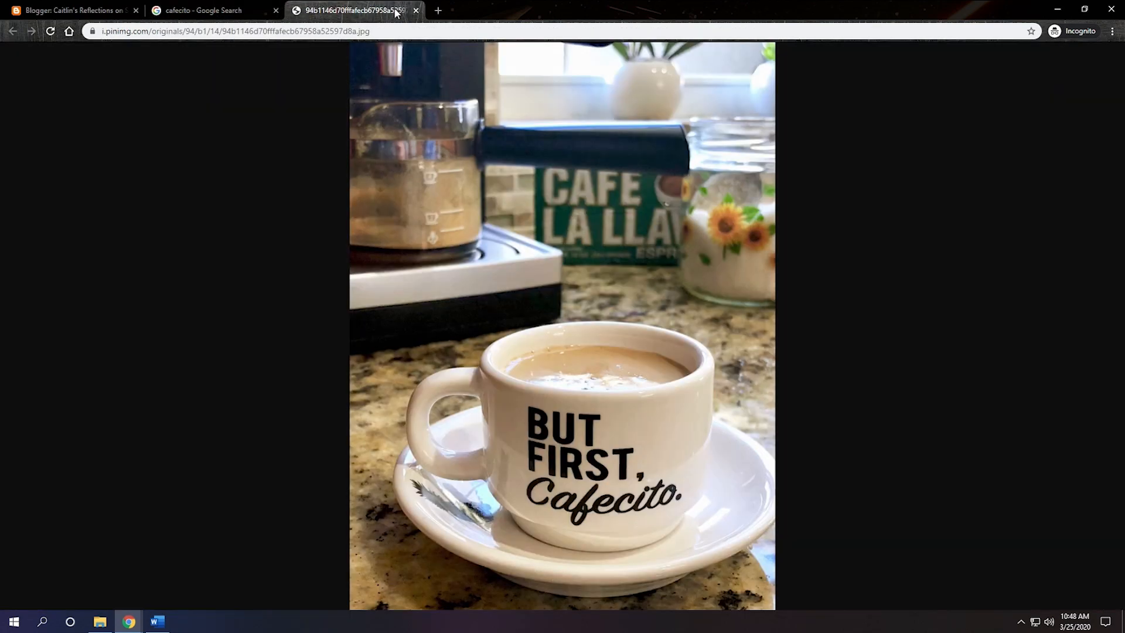
# Step: Save the cup photo to the Desktop as a JPEG image under its suggested file name
pyautogui.click(541, 241)
pyautogui.click(541, 240)
pyautogui.rightClick(589, 129)
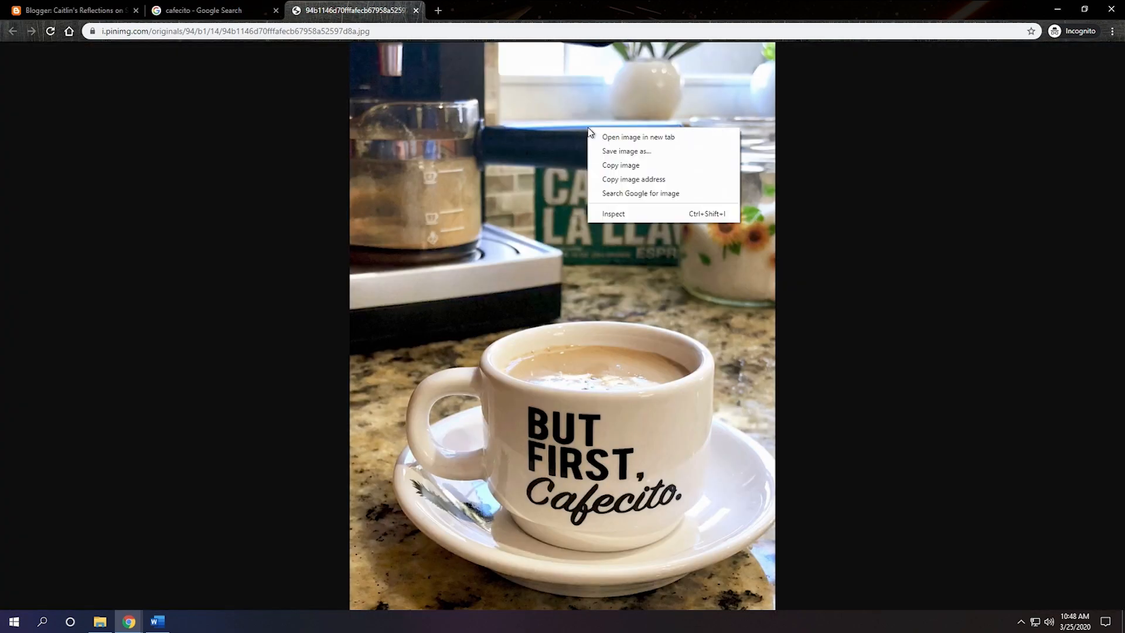
pyautogui.click(669, 153)
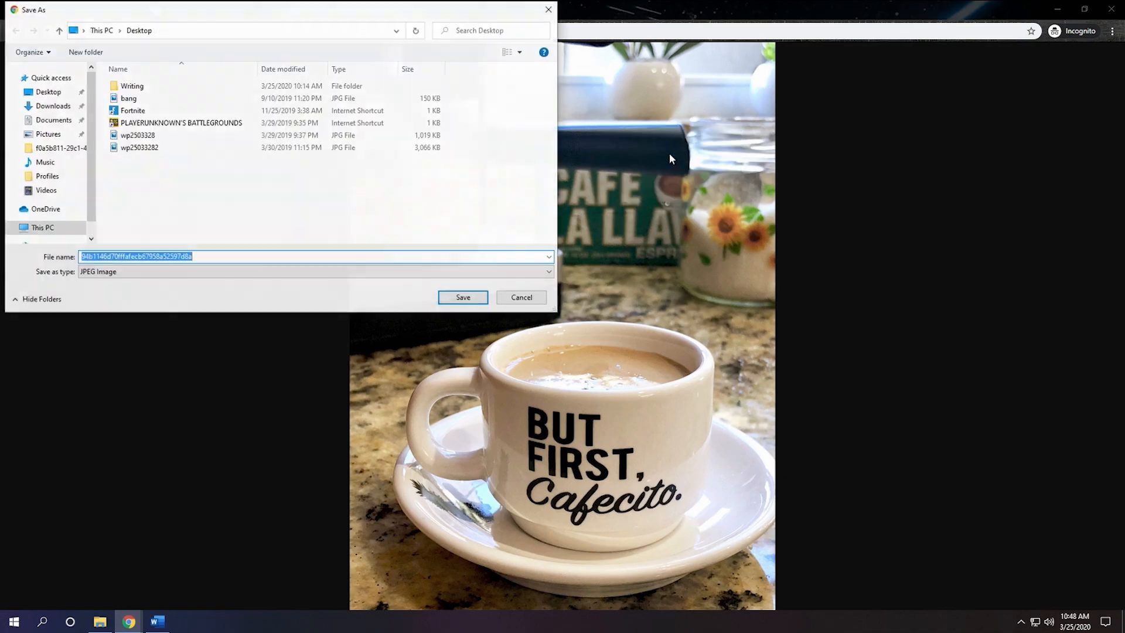
pyautogui.click(474, 297)
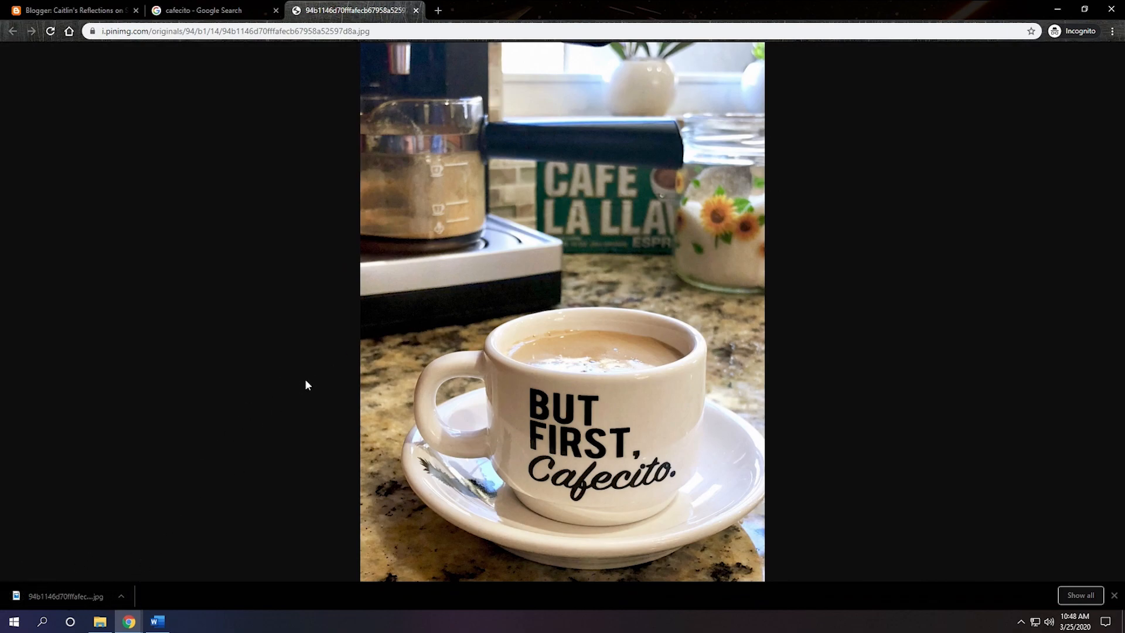
# Step: Return to the Blogger draft, upload the saved cup photo from the Desktop, and add it to the post
pyautogui.click(82, 11)
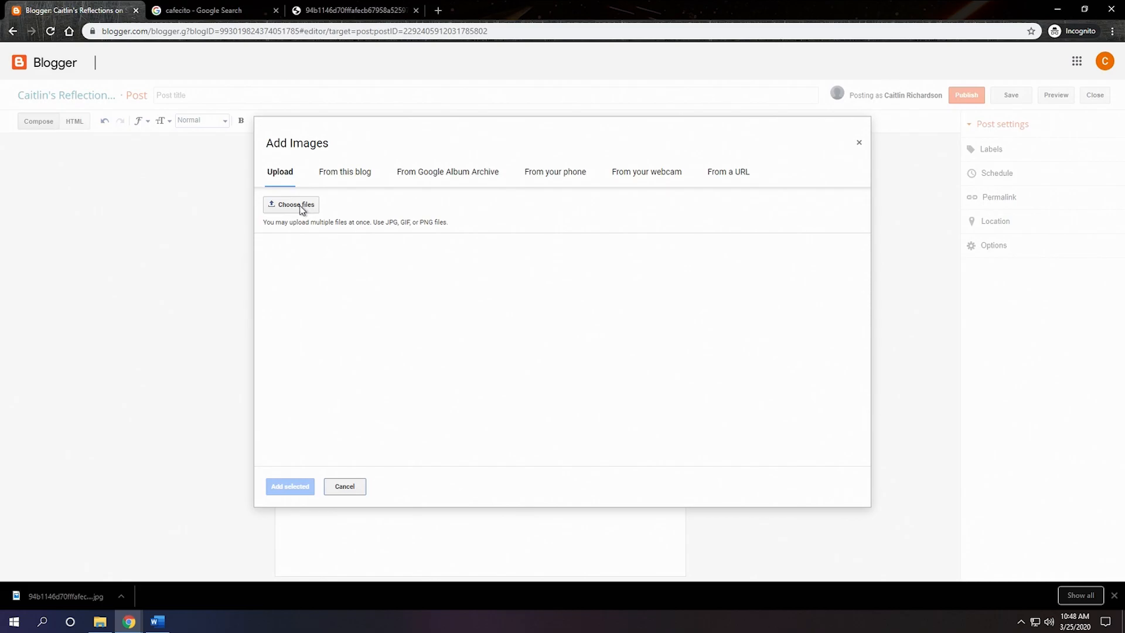
pyautogui.click(296, 204)
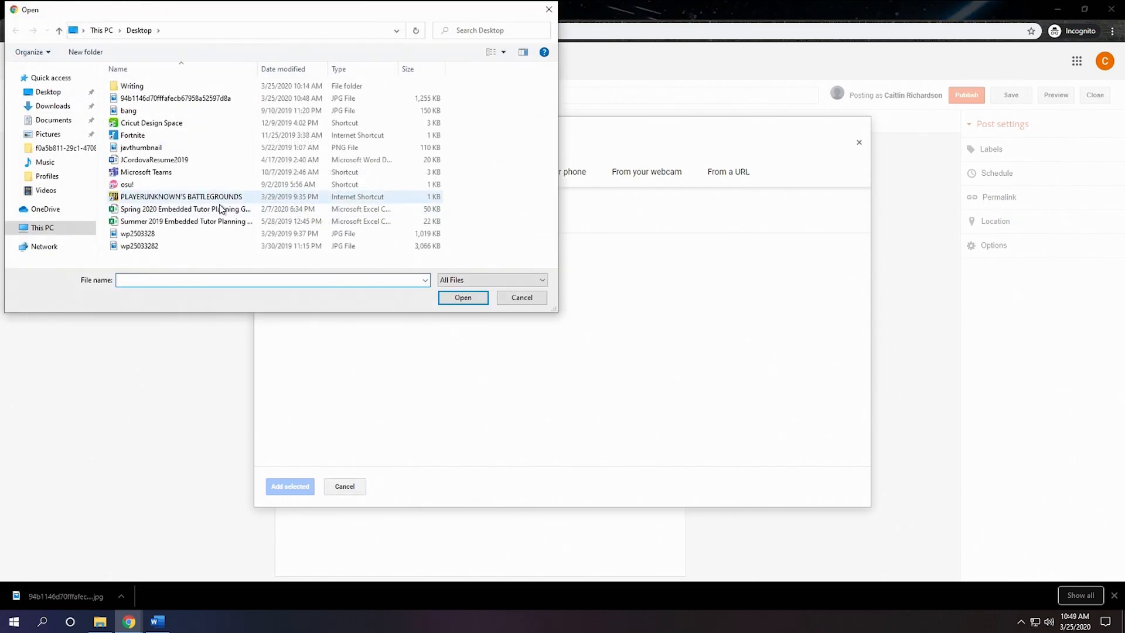
pyautogui.click(179, 98)
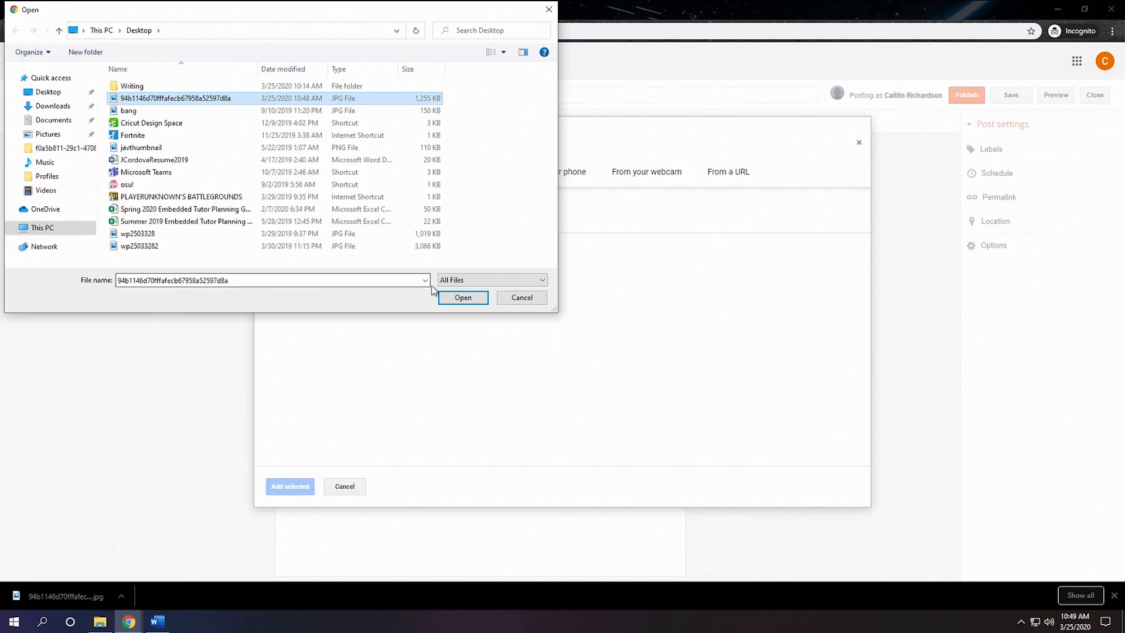
pyautogui.click(480, 298)
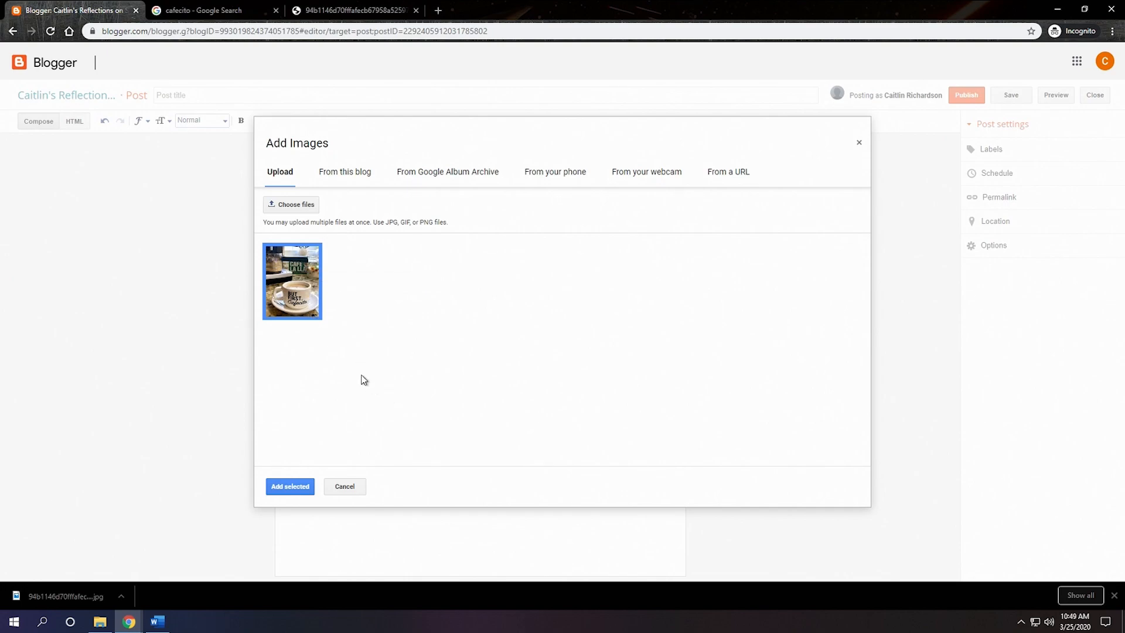
pyautogui.click(298, 486)
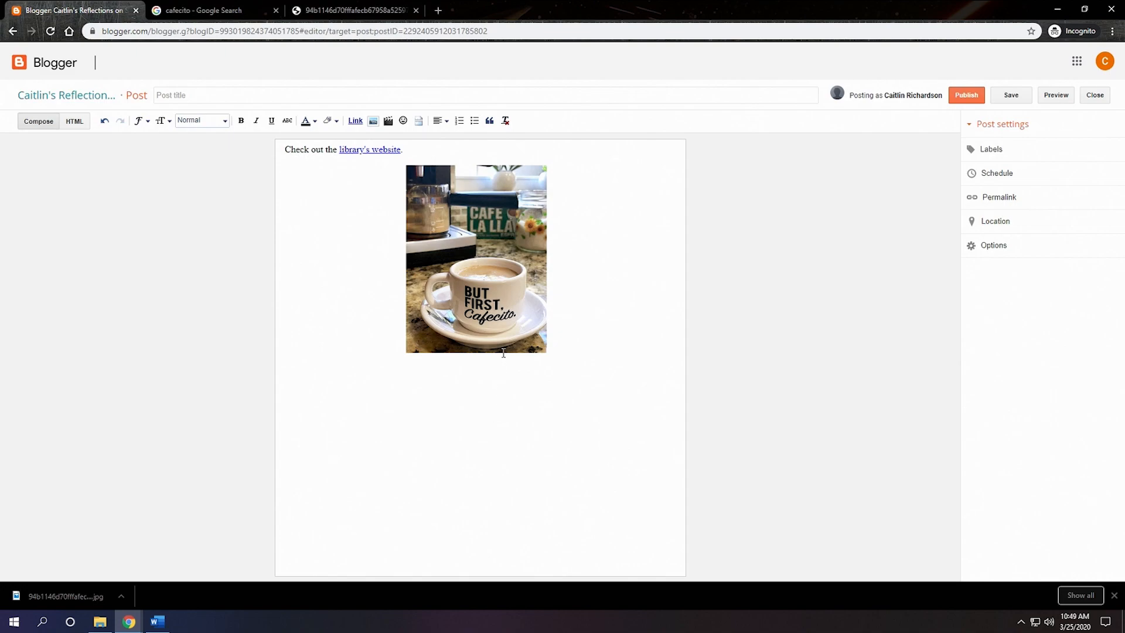
# Step: Try the Small and X-Large sizes and the side alignments on the cup photo, restoring Medium size and Center alignment
pyautogui.click(472, 247)
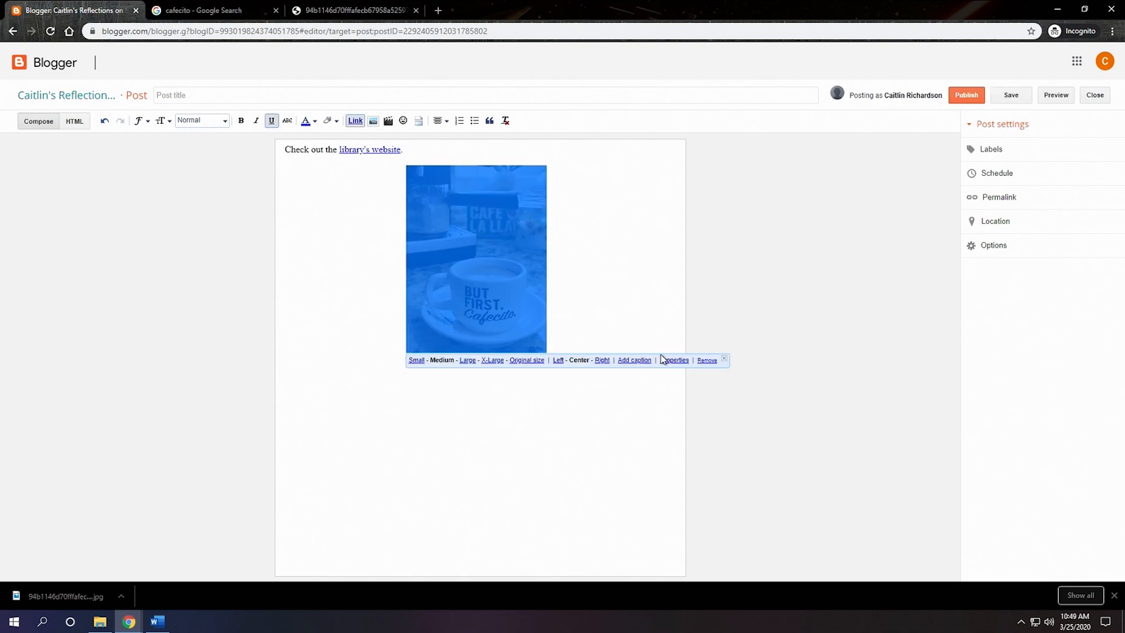
pyautogui.click(416, 361)
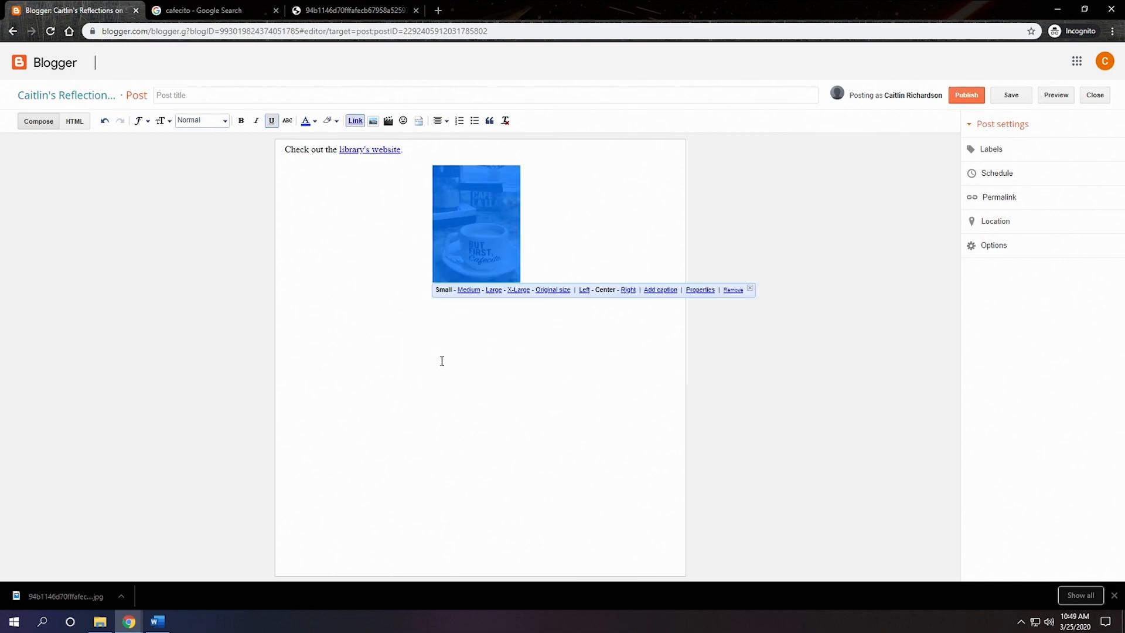
pyautogui.click(519, 290)
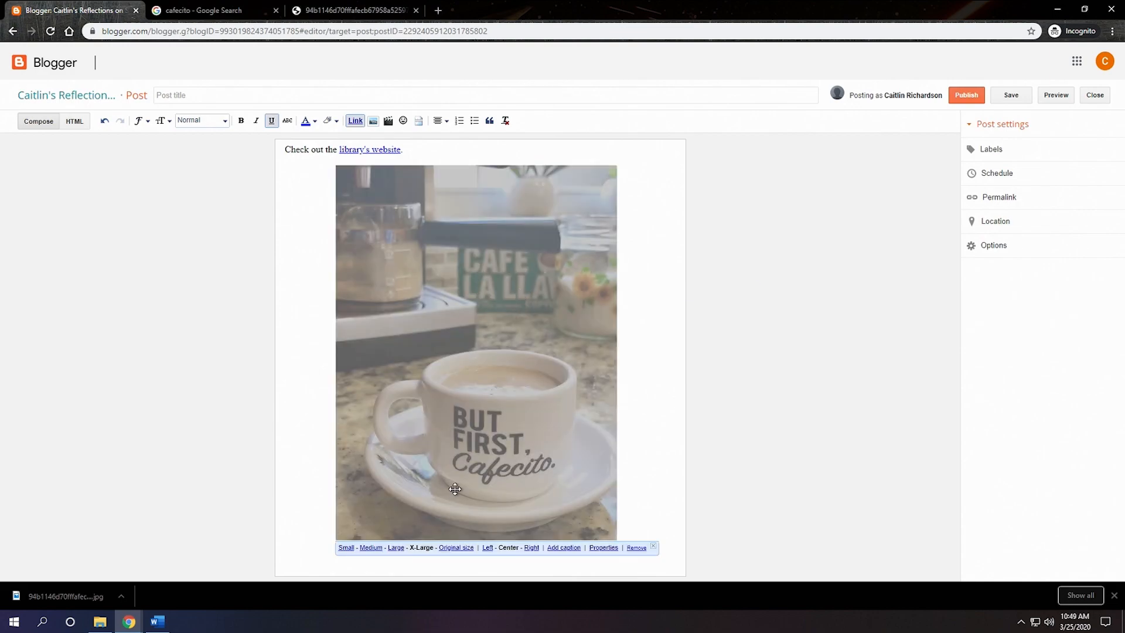
pyautogui.click(371, 547)
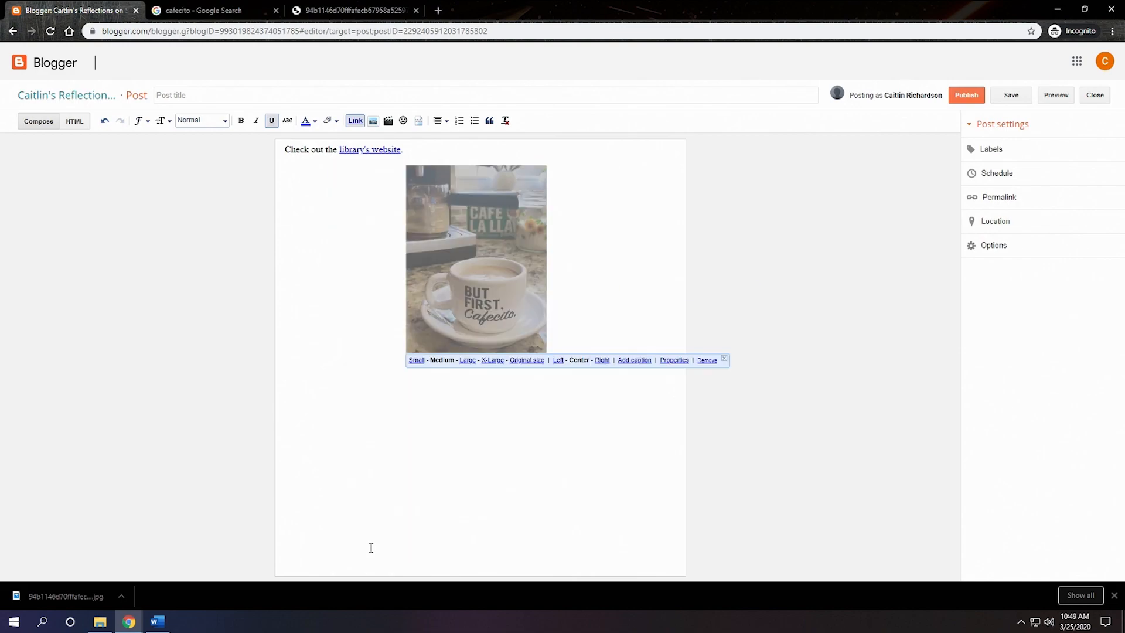
pyautogui.click(558, 360)
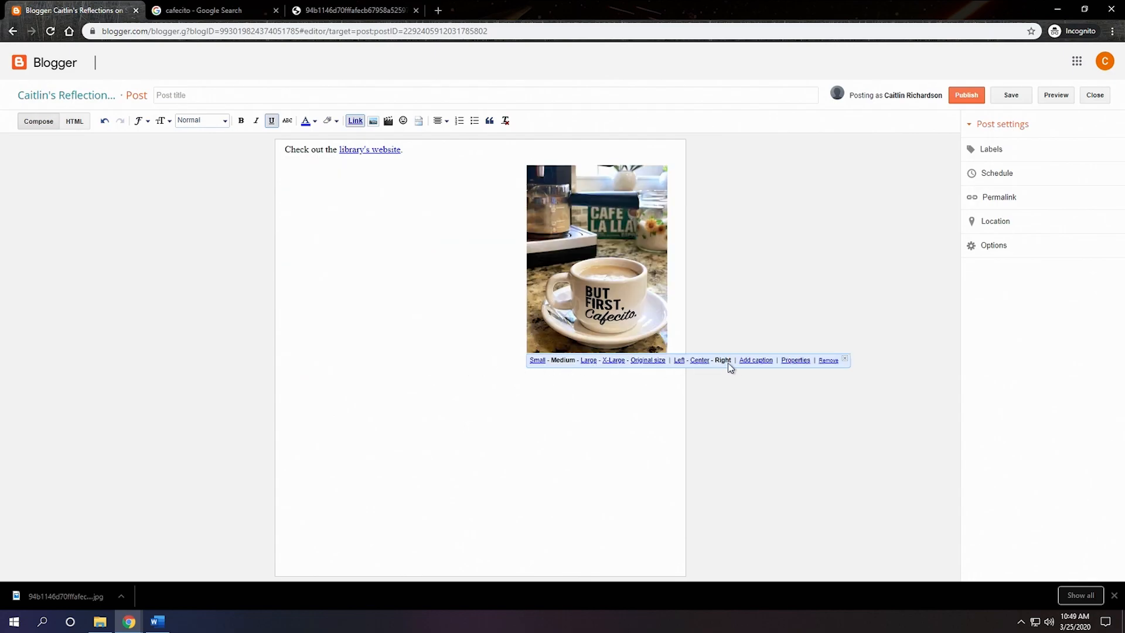
pyautogui.click(699, 361)
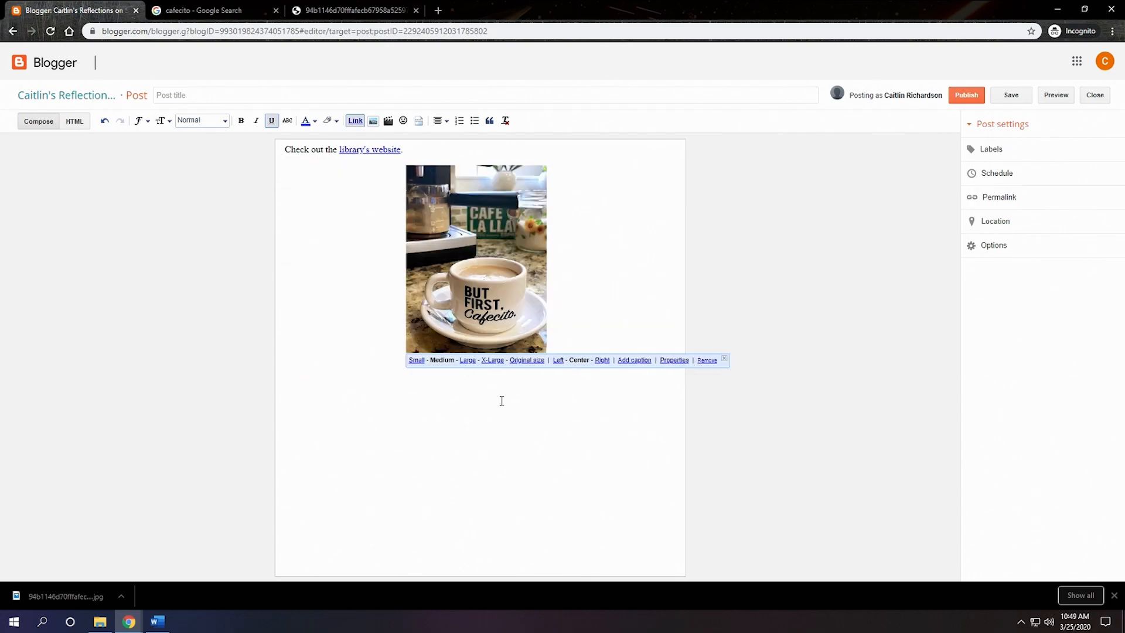
# Step: Add the caption "Cafecito on the counter" beneath the cup photo
pyautogui.click(635, 361)
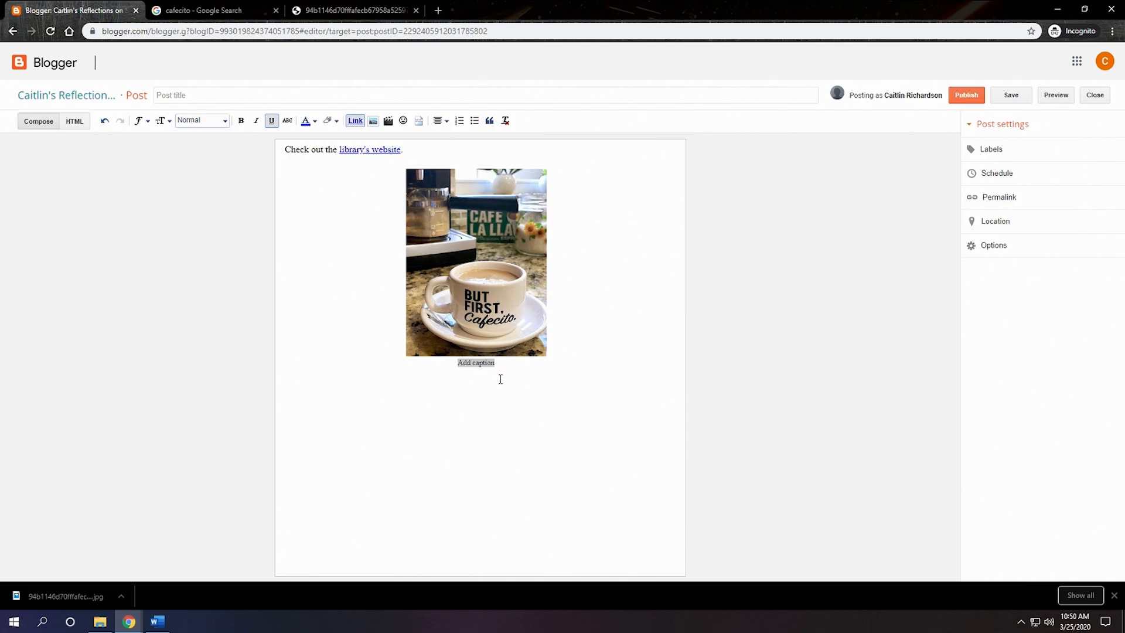
pyautogui.click(477, 364)
pyautogui.moveTo(495, 365); pyautogui.dragTo(445, 357)
pyautogui.write('Cafecit')
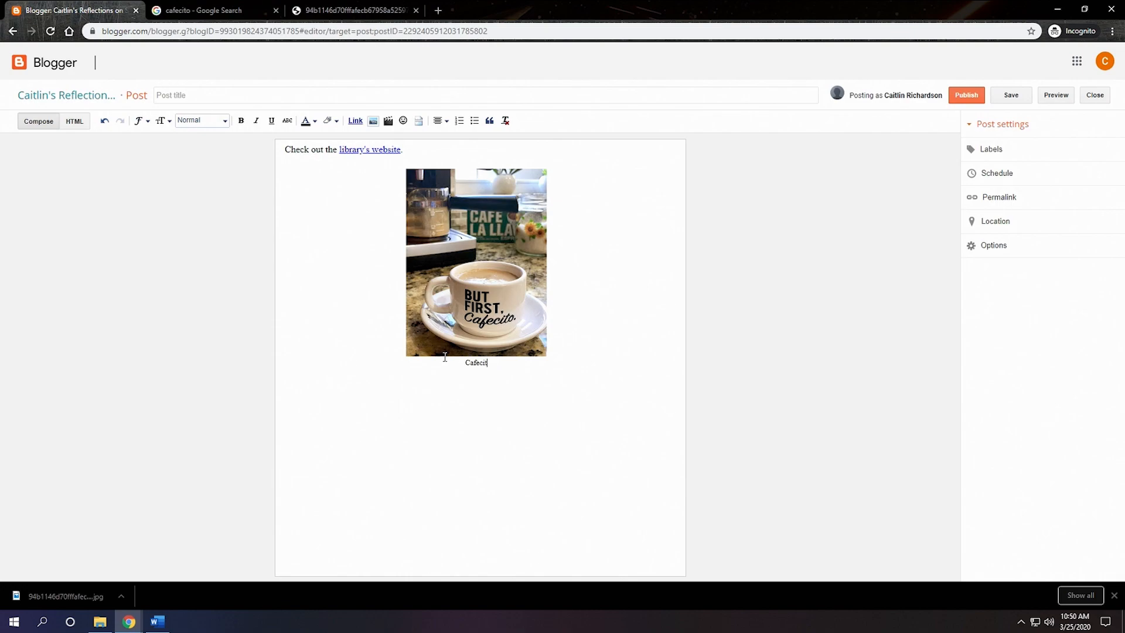
pyautogui.write('o on the counter')
pyautogui.click(527, 467)
# Step: Start adding a YouTube video below the photo and look through the video results for "cafecito"
pyautogui.click(388, 121)
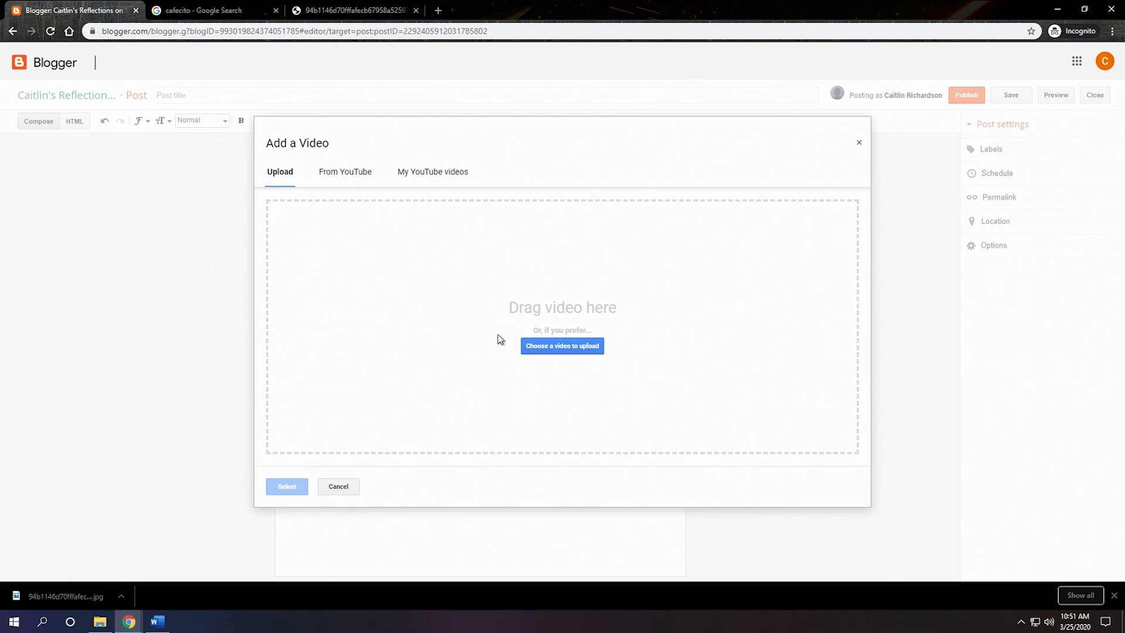
pyautogui.click(336, 177)
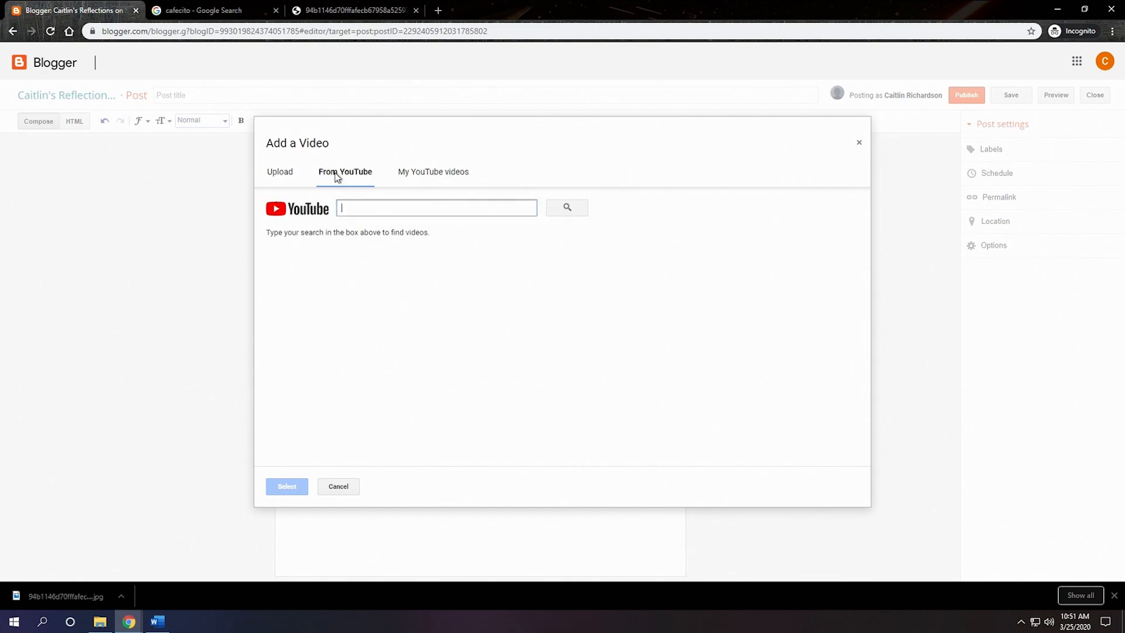
pyautogui.click(357, 206)
pyautogui.write('cafecito')
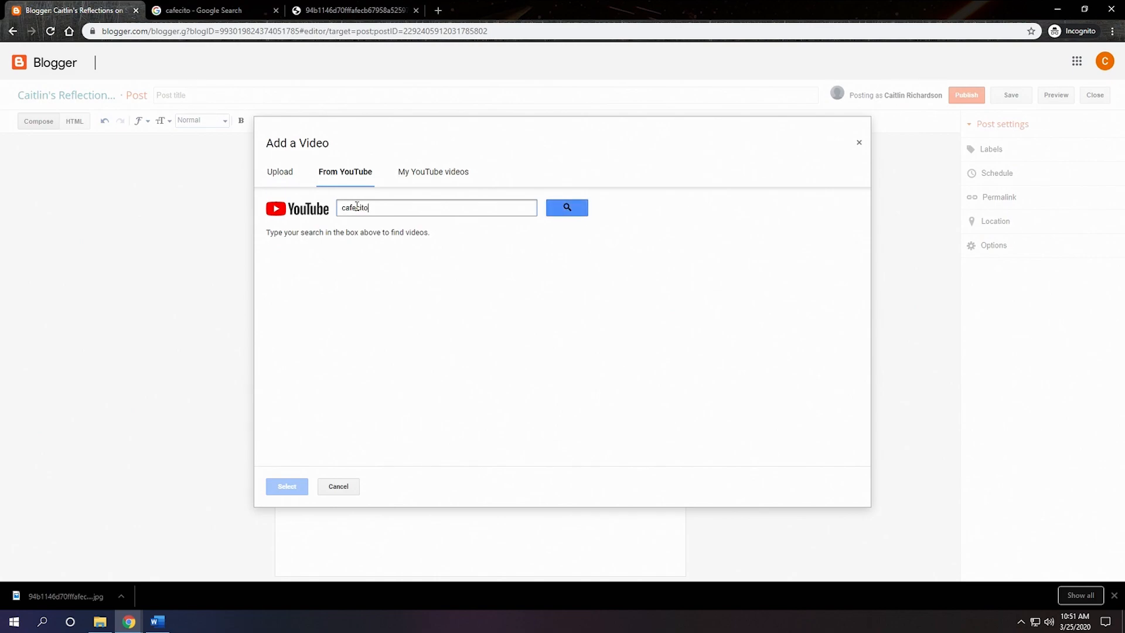
pyautogui.press('Return')
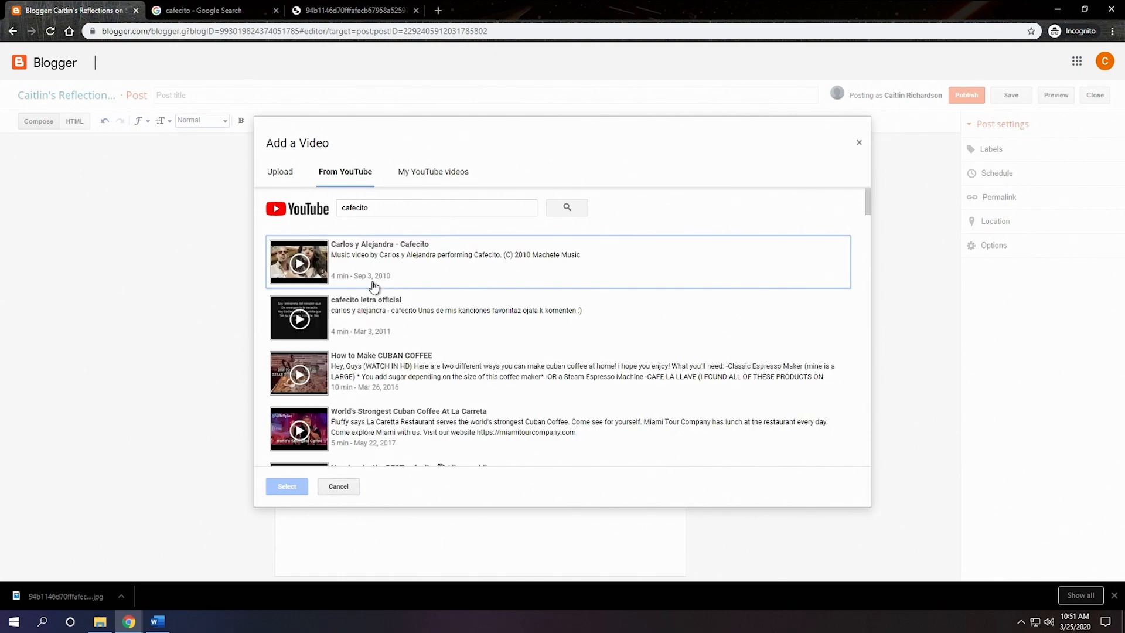
pyautogui.scroll(-3, 373, 286)
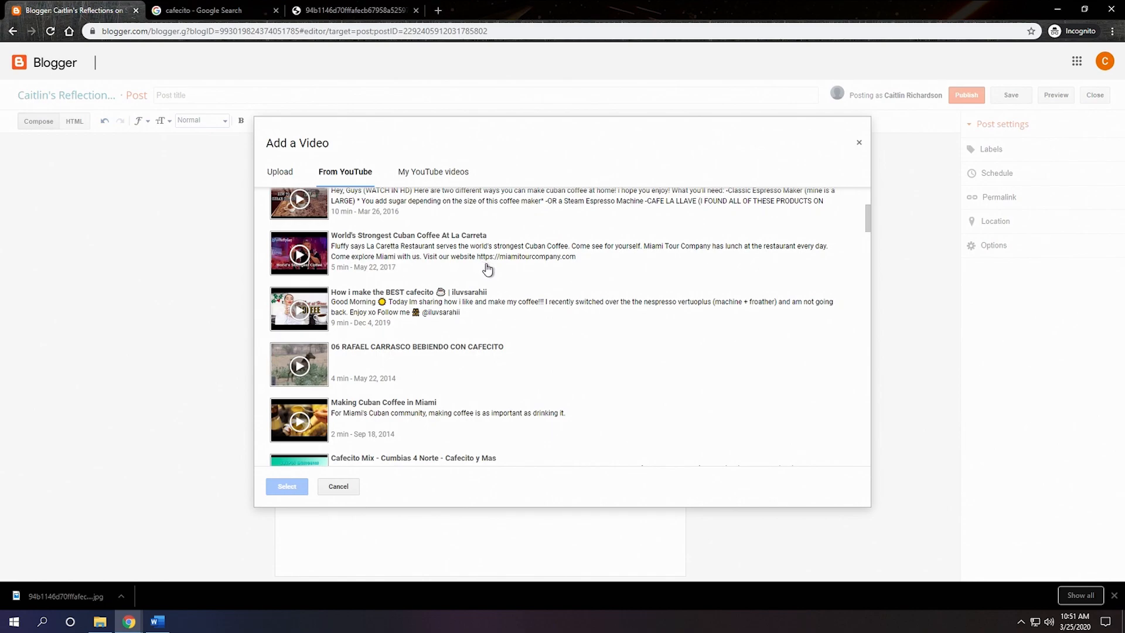
pyautogui.scroll(-4, 487, 269)
pyautogui.scroll(10, 491, 272)
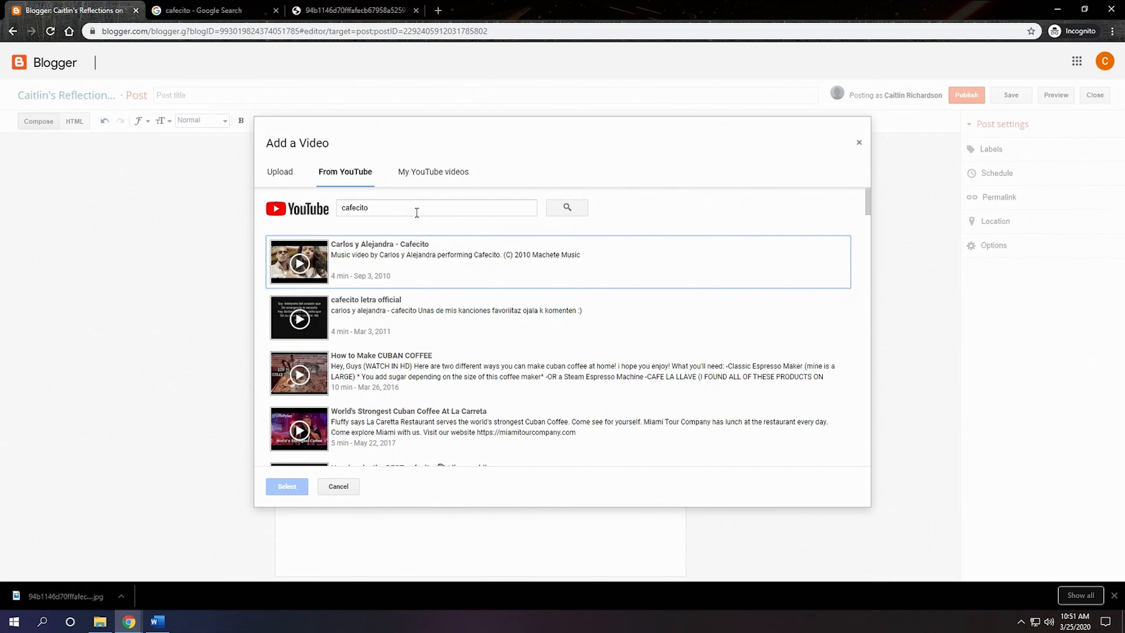
# Step: Open the YouTube site in the browser tab holding the image search and search it for "cafecito"
pyautogui.click(205, 10)
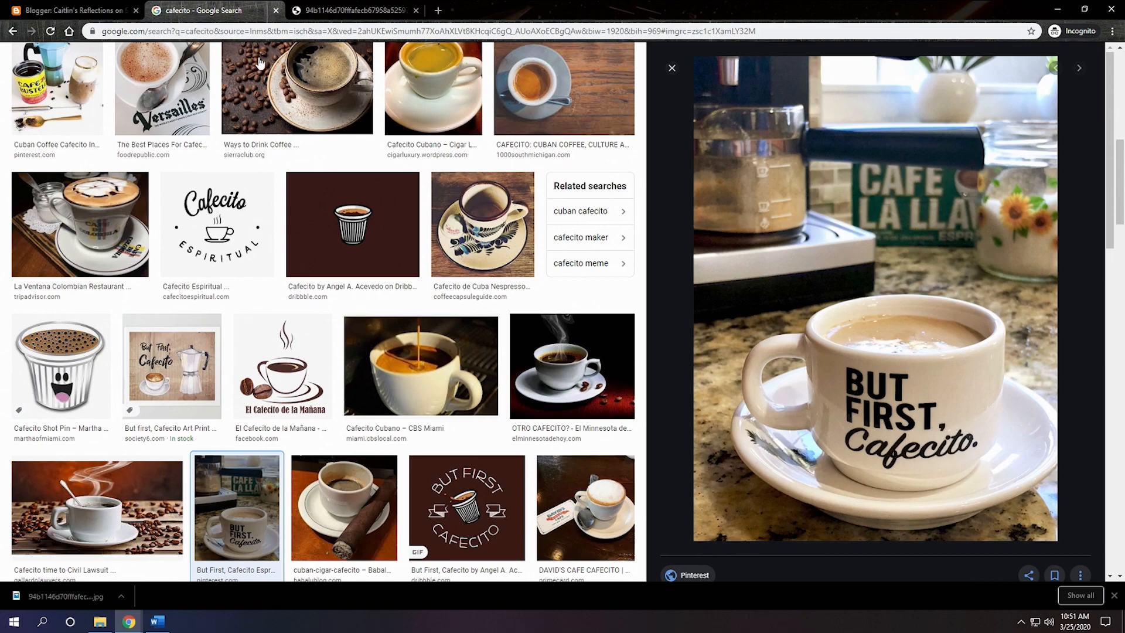
pyautogui.click(283, 32)
pyautogui.write('youtube')
pyautogui.press('Return')
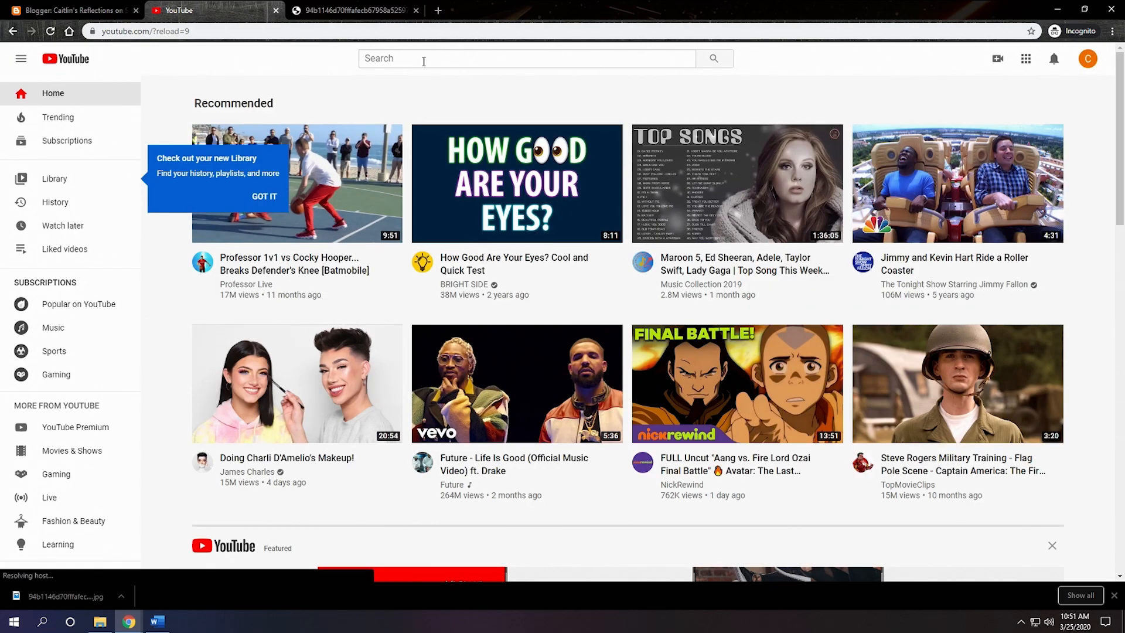
pyautogui.click(425, 58)
pyautogui.write('cafecito')
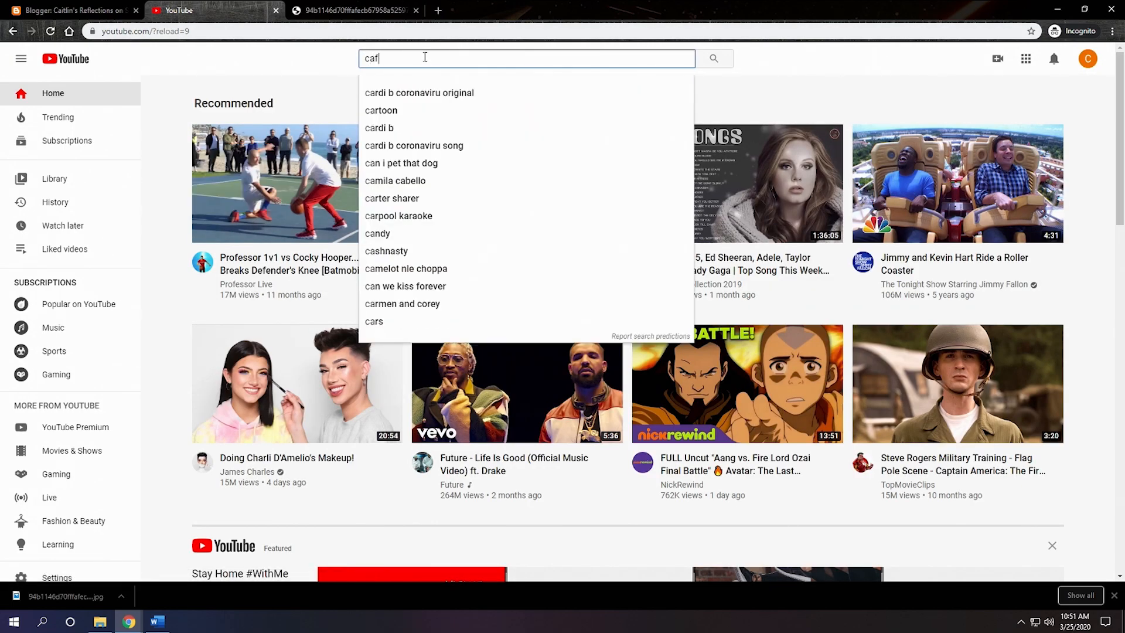
pyautogui.press('Return')
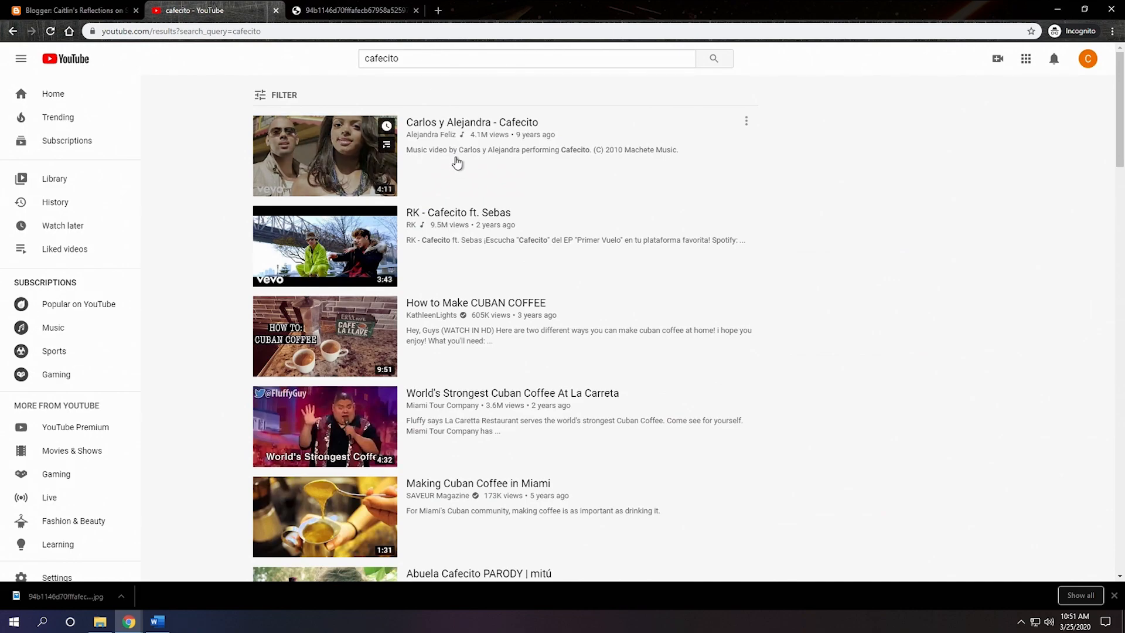
# Step: Open the "How to Make CUBAN COFFEE" video, dismiss the YouTube TV offer, and pause playback
pyautogui.scroll(-2, 457, 188)
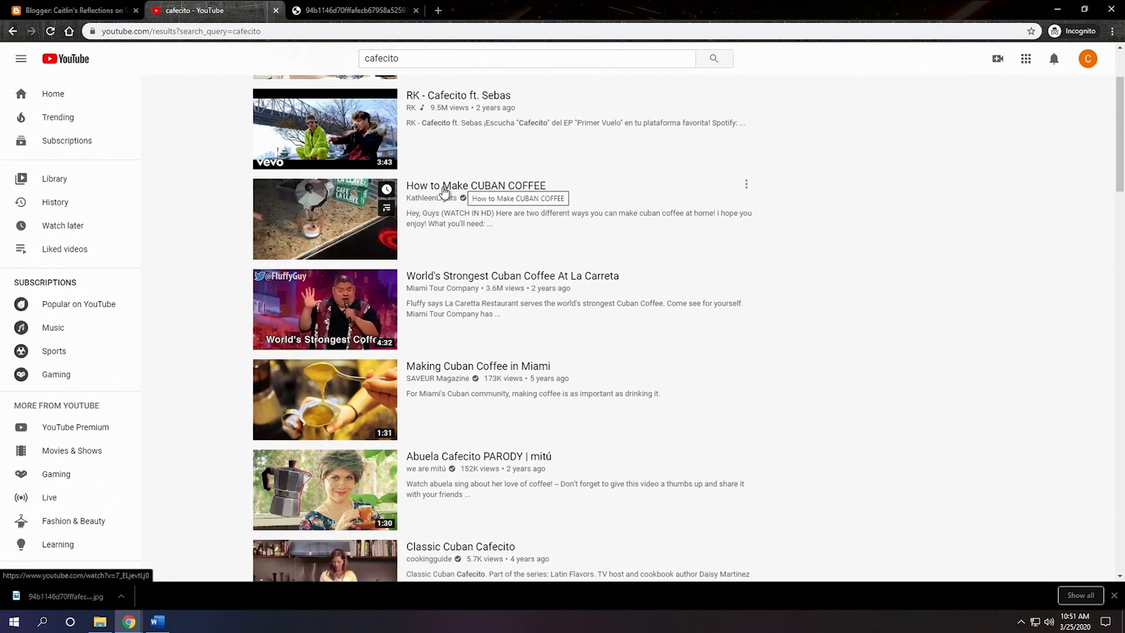
pyautogui.click(445, 186)
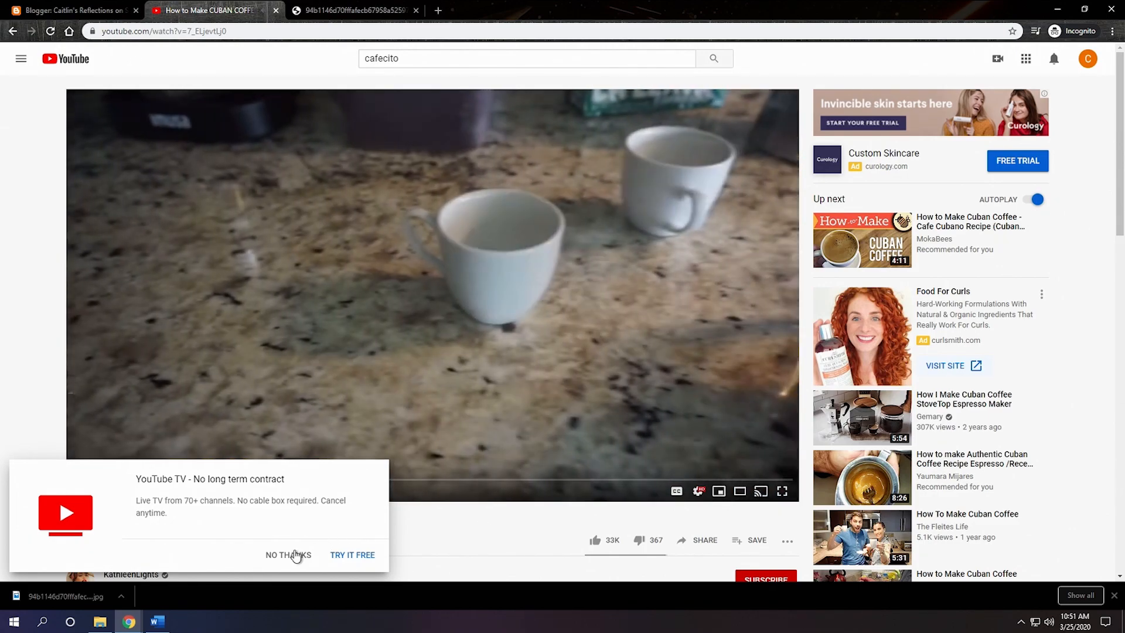
pyautogui.click(293, 554)
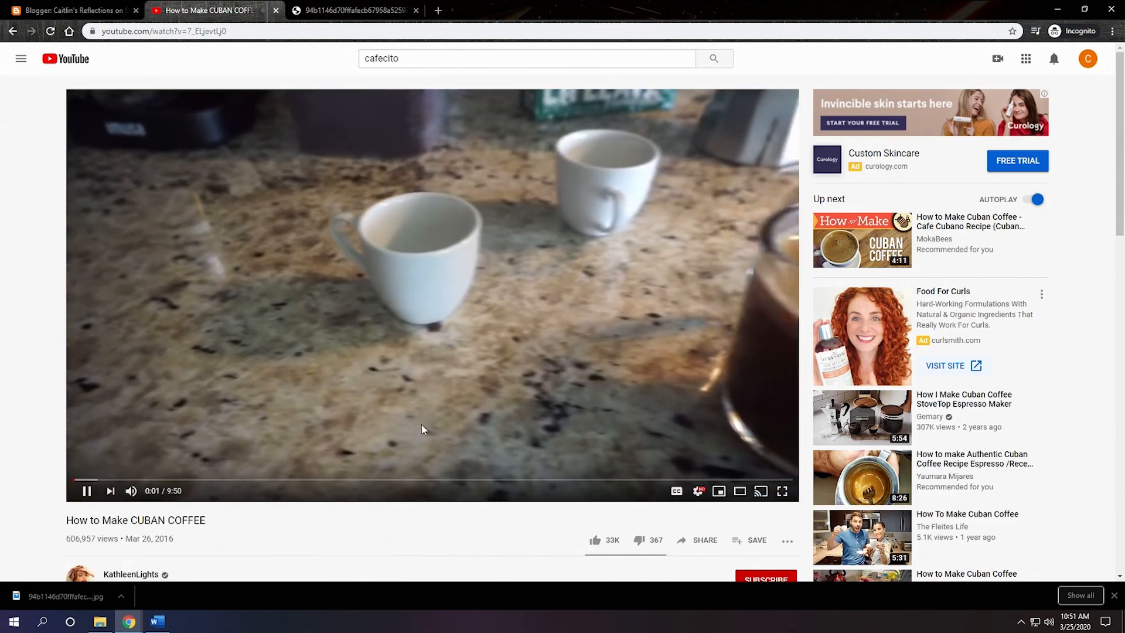
pyautogui.click(452, 365)
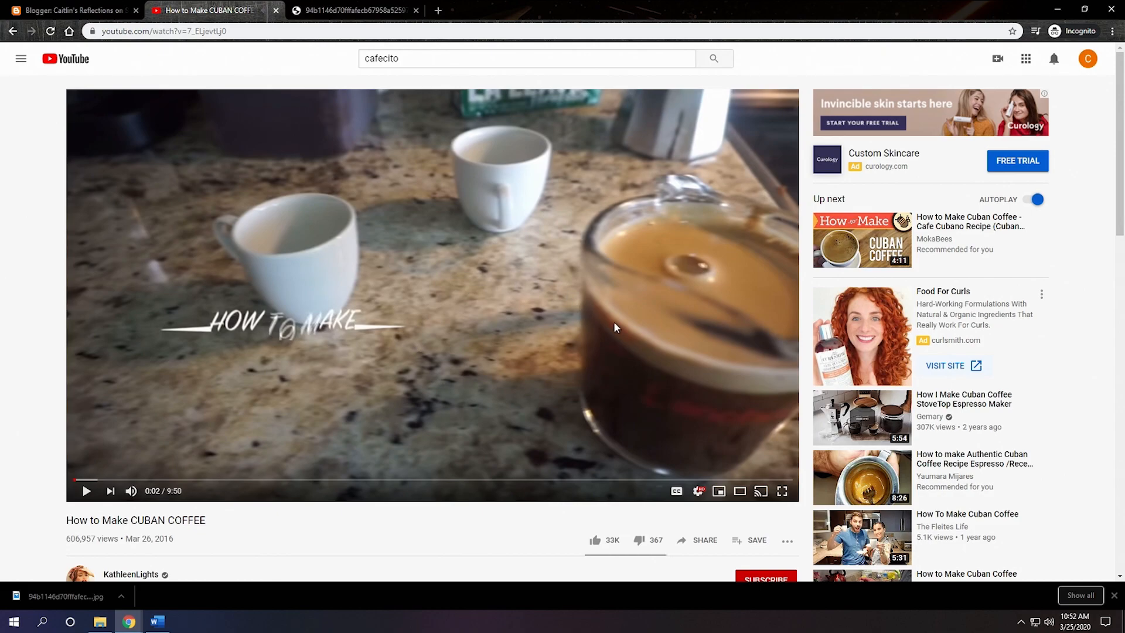
# Step: Copy the video's web address and search for it in Blogger's YouTube video search in place of "cafecito"
pyautogui.click(261, 31)
pyautogui.rightClick(261, 31)
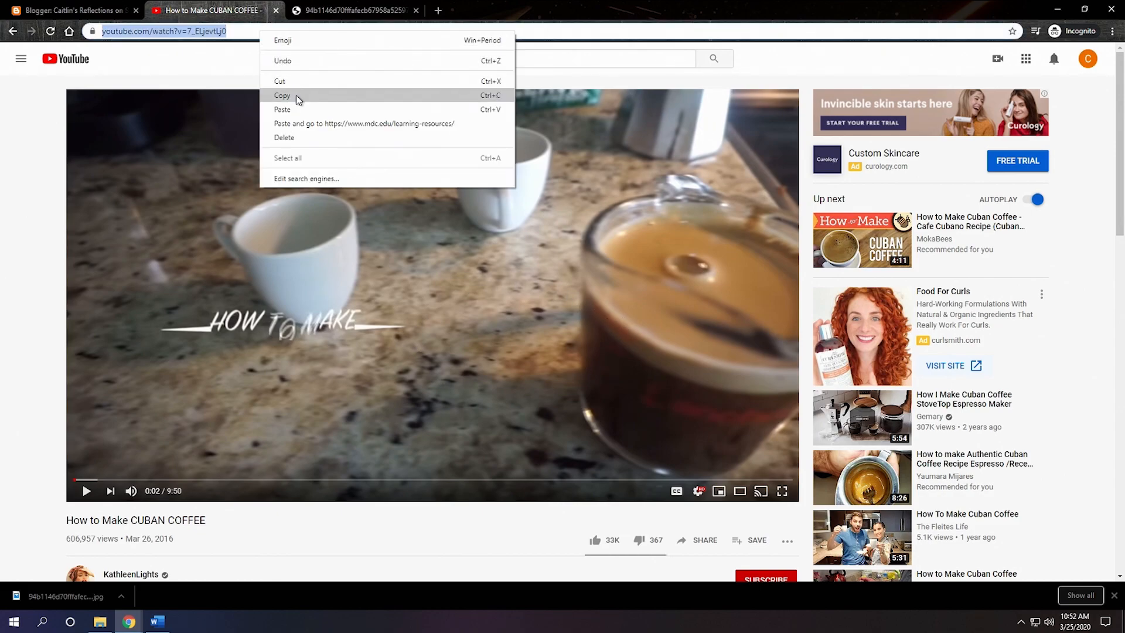
pyautogui.click(281, 92)
pyautogui.click(109, 11)
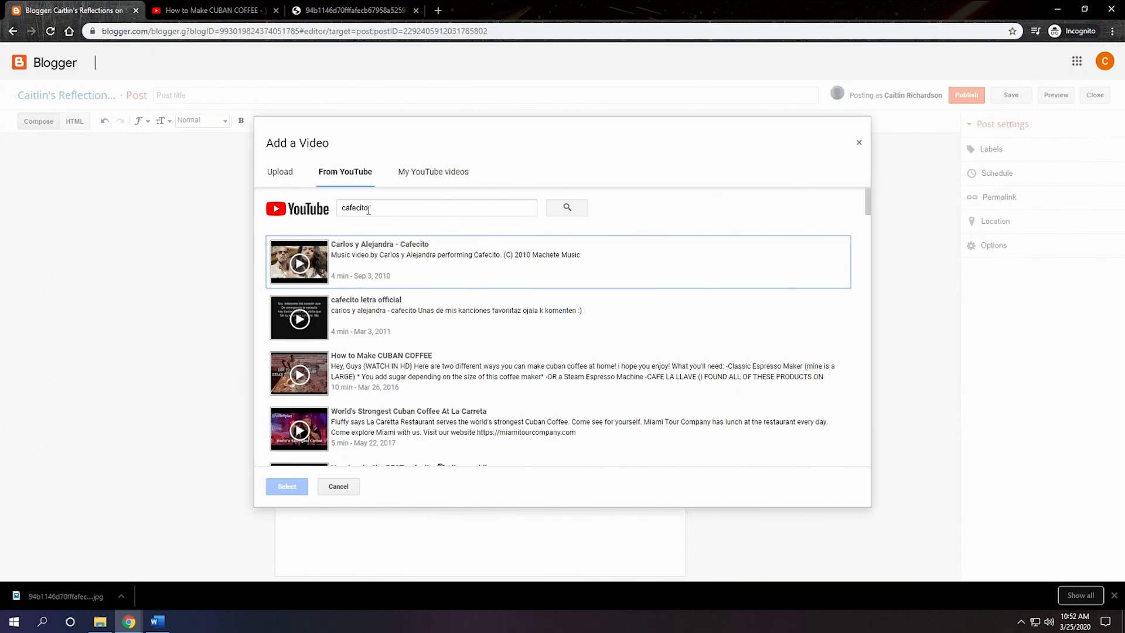
pyautogui.moveTo(389, 208); pyautogui.dragTo(342, 208)
pyautogui.rightClick(345, 207)
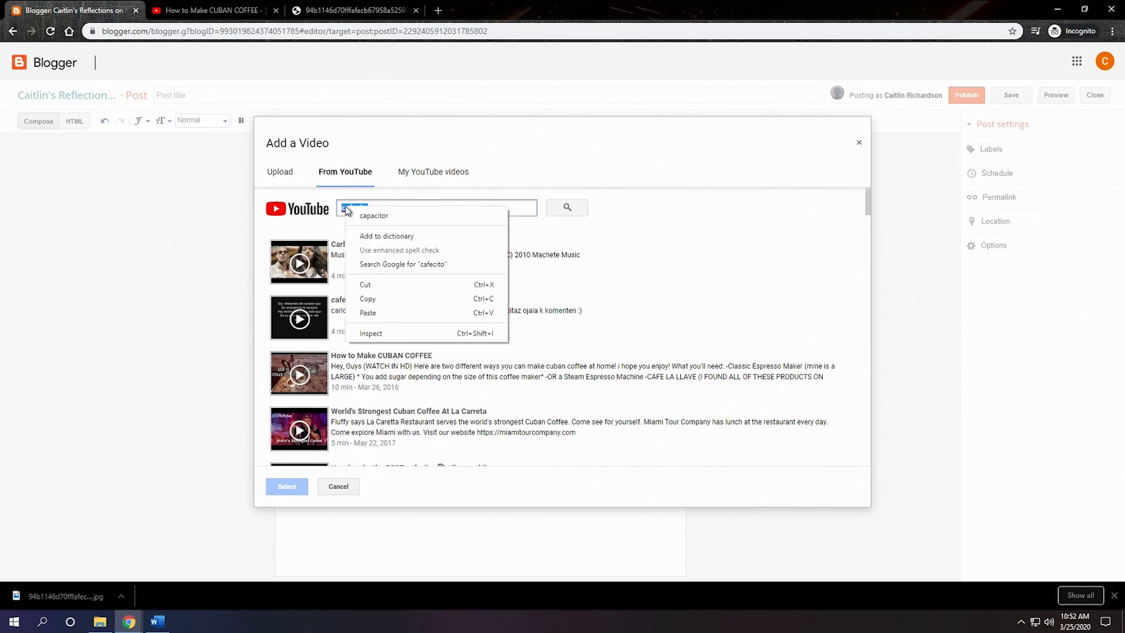
pyautogui.click(371, 312)
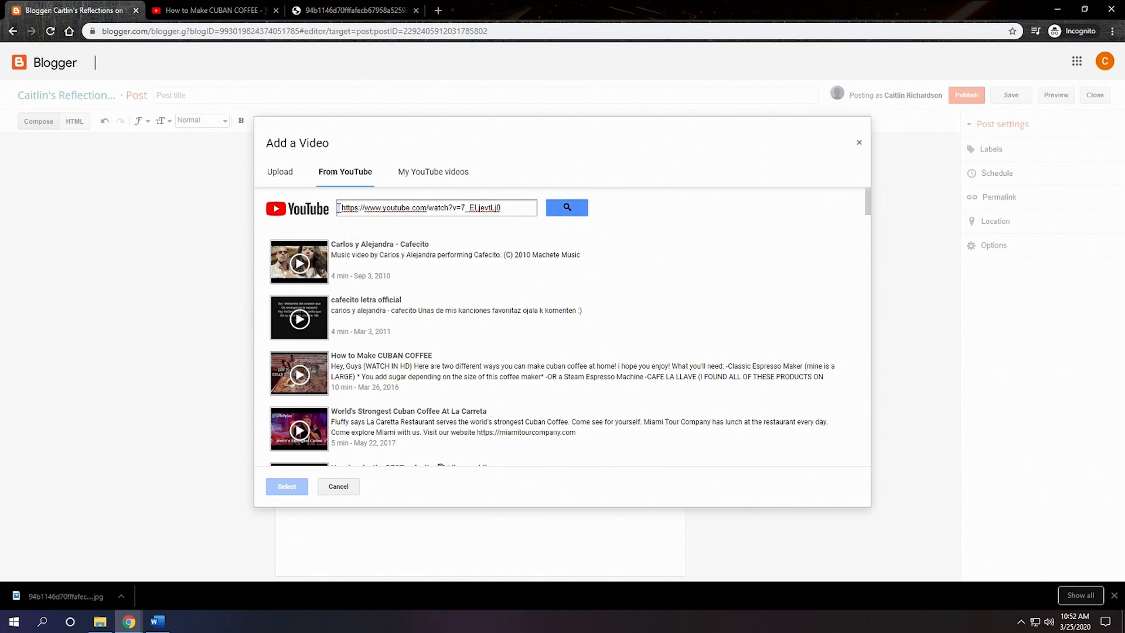
pyautogui.click(577, 209)
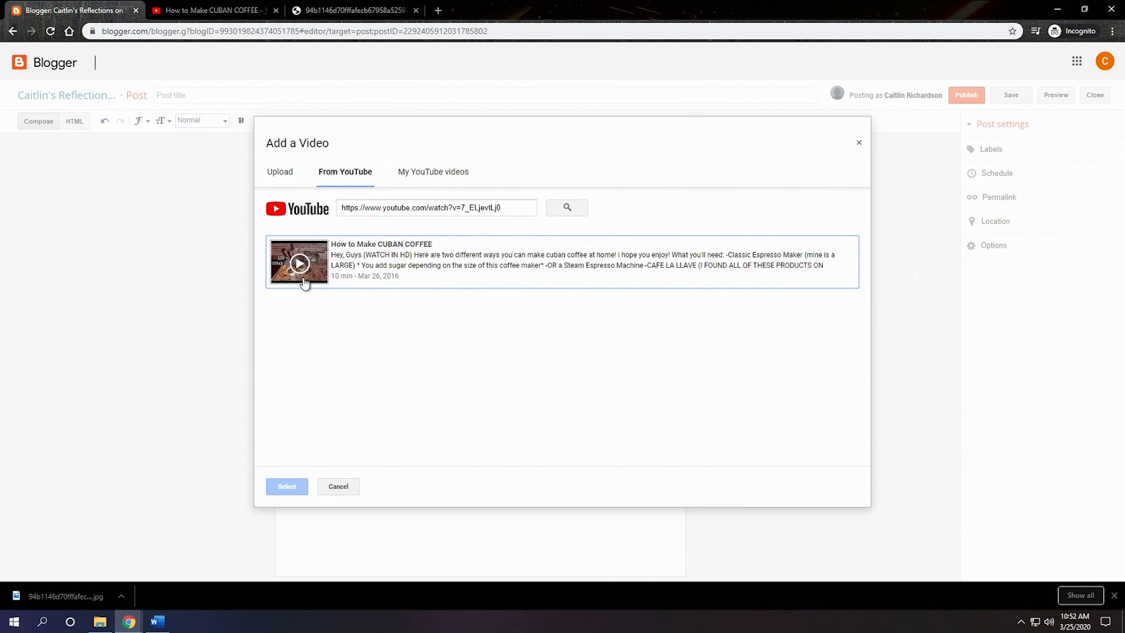
# Step: Insert the "How to Make CUBAN COFFEE" video below the captioned photo in the post
pyautogui.click(409, 261)
pyautogui.click(295, 487)
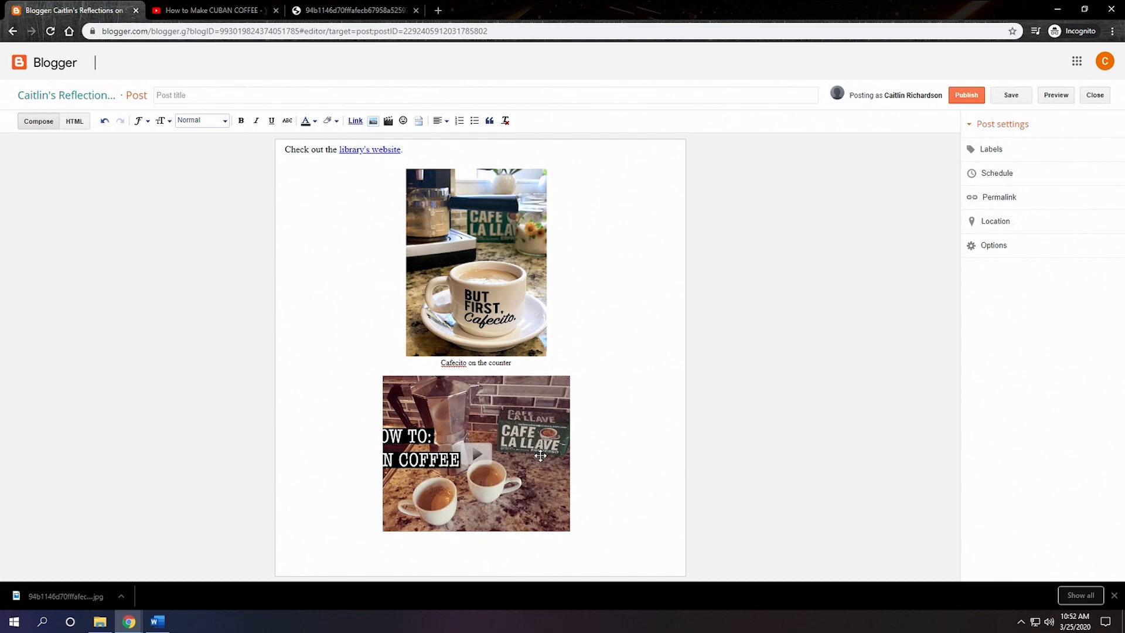
pyautogui.click(546, 417)
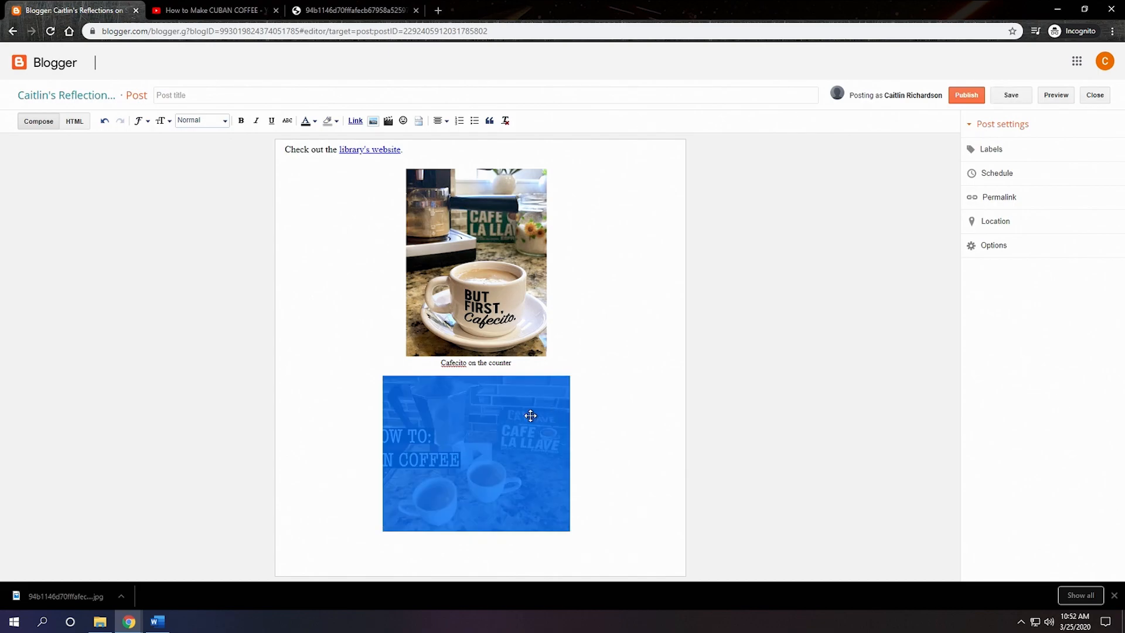
pyautogui.click(603, 422)
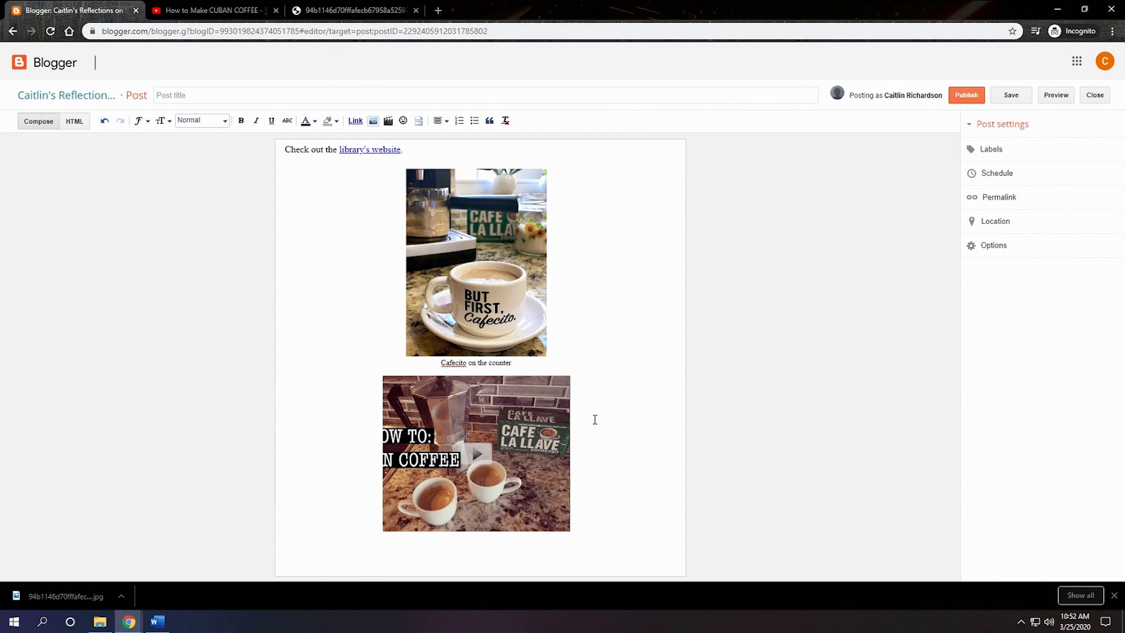
# Step: Delete the inserted coffee video from the Blogger draft, keeping the captioned photo
pyautogui.click(237, 11)
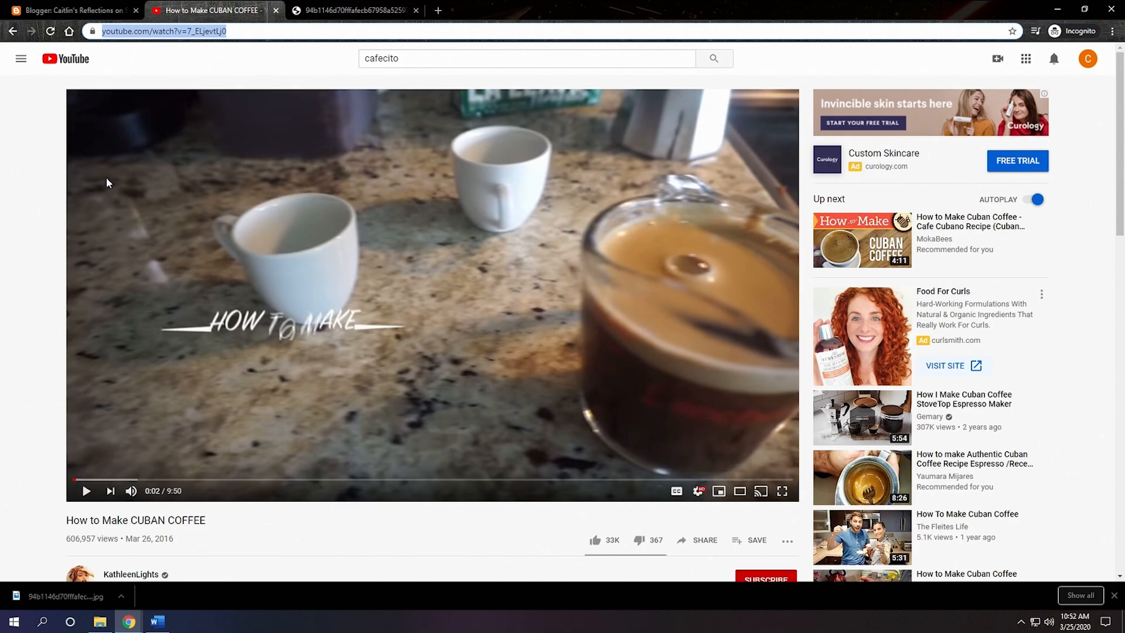
pyautogui.click(79, 10)
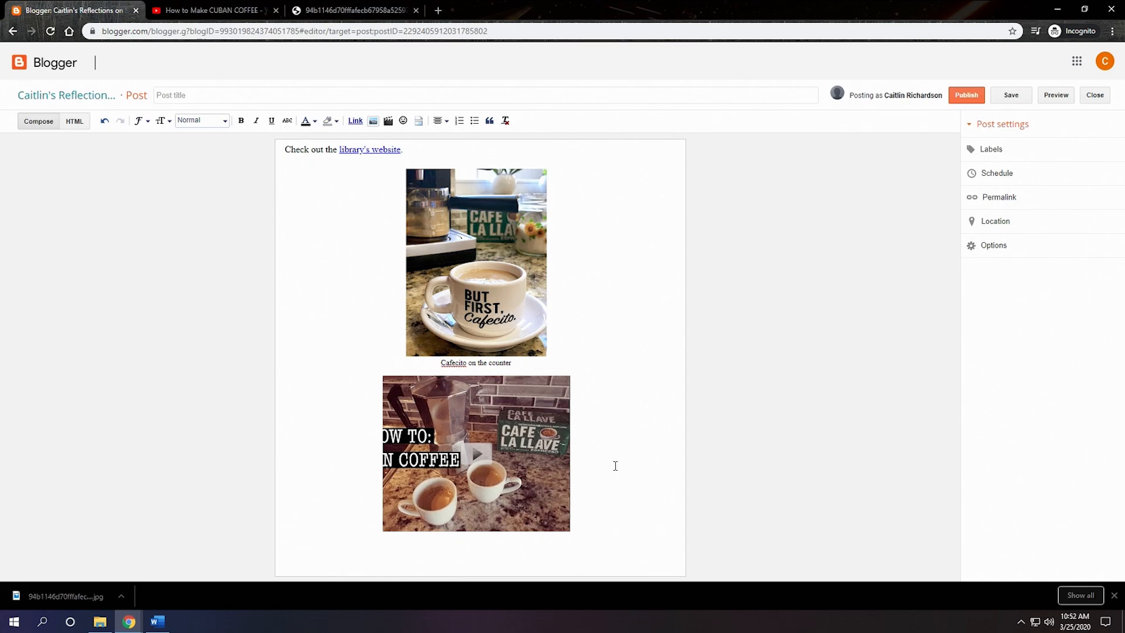
pyautogui.press('BackSpace')
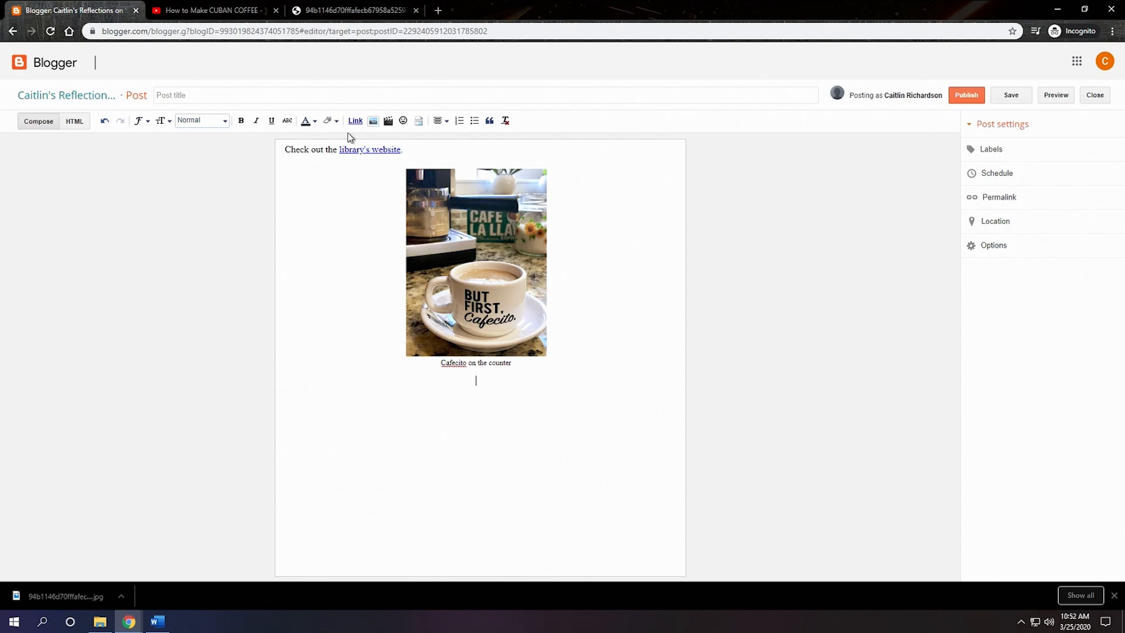
# Step: View the Blogger post form offered by the YouTube video's sharing options, and close it without publishing
pyautogui.click(215, 17)
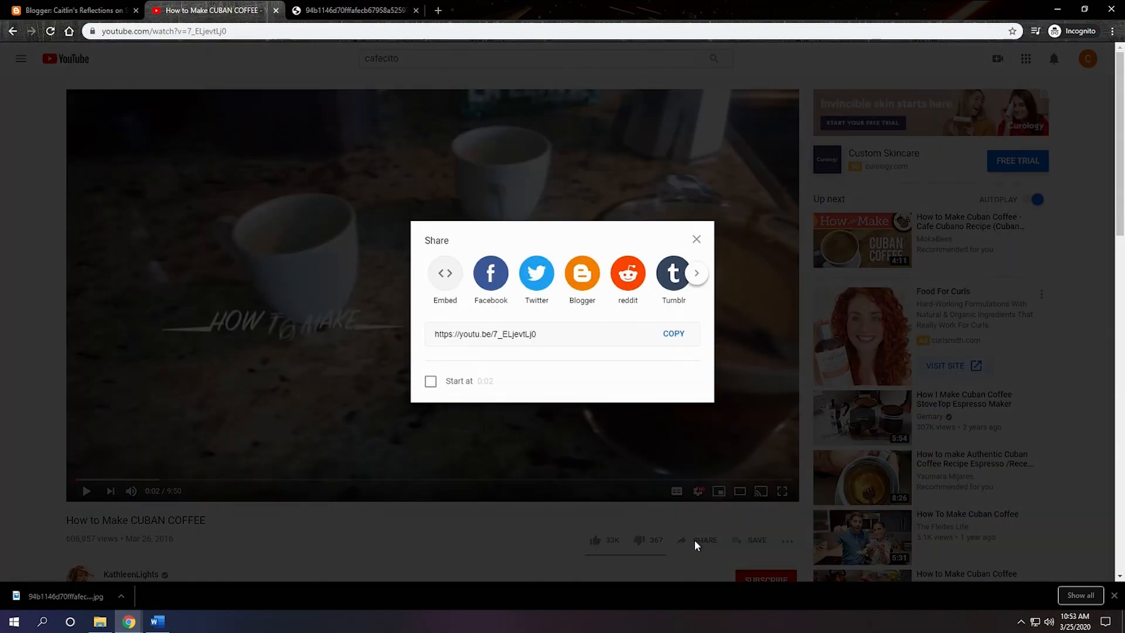
pyautogui.click(583, 284)
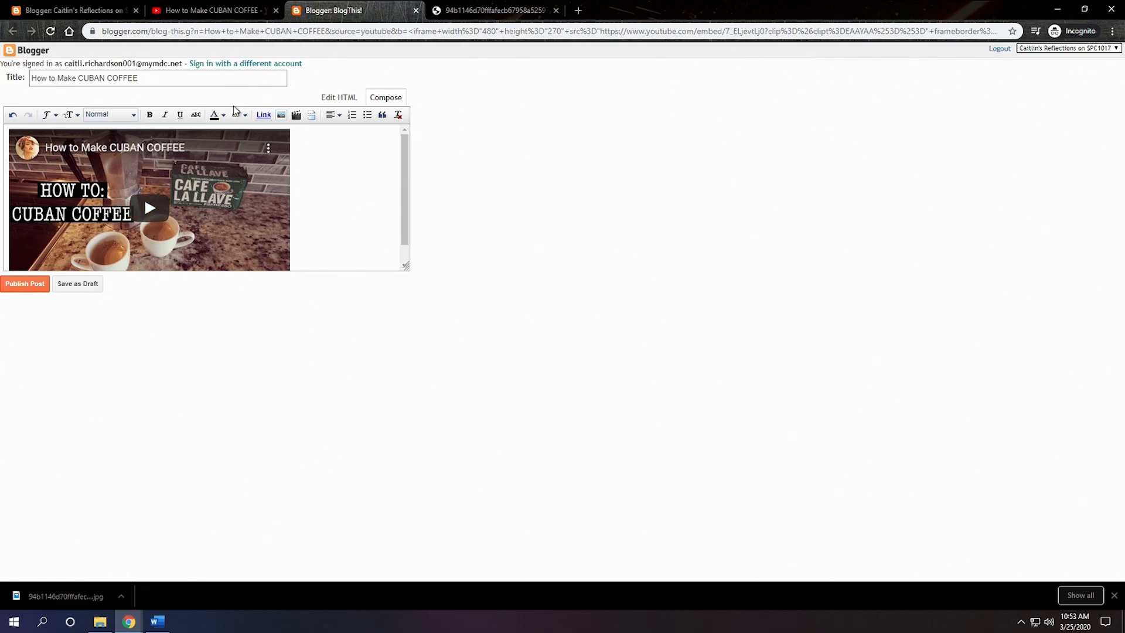
pyautogui.click(417, 10)
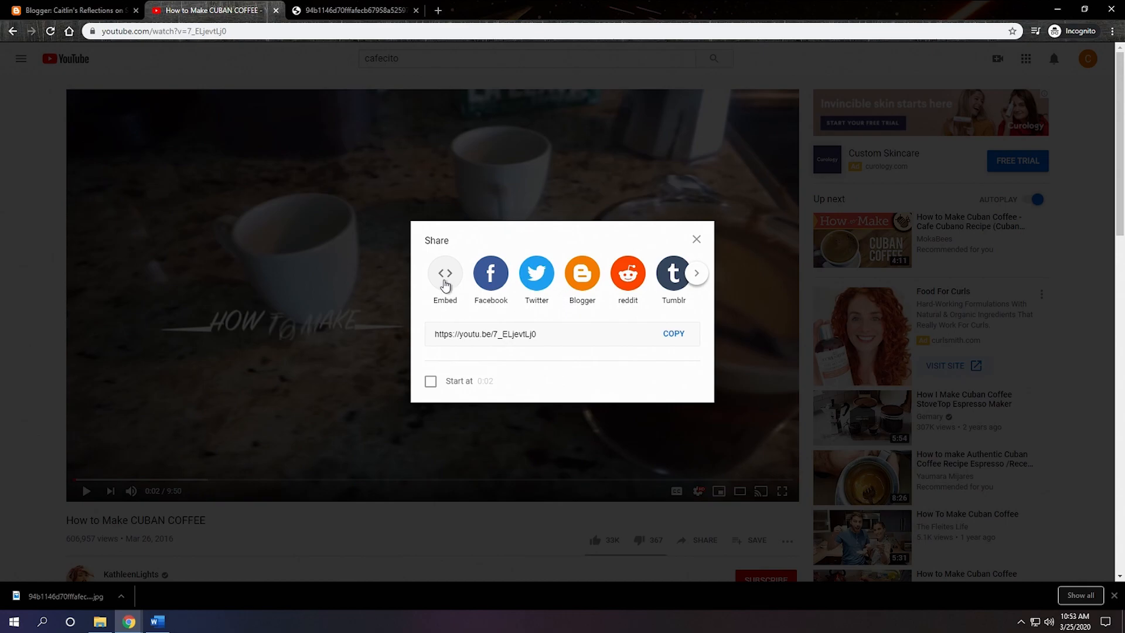
# Step: Get the coffee video's embed code, try the custom start time, and copy the code with that option off
pyautogui.click(445, 280)
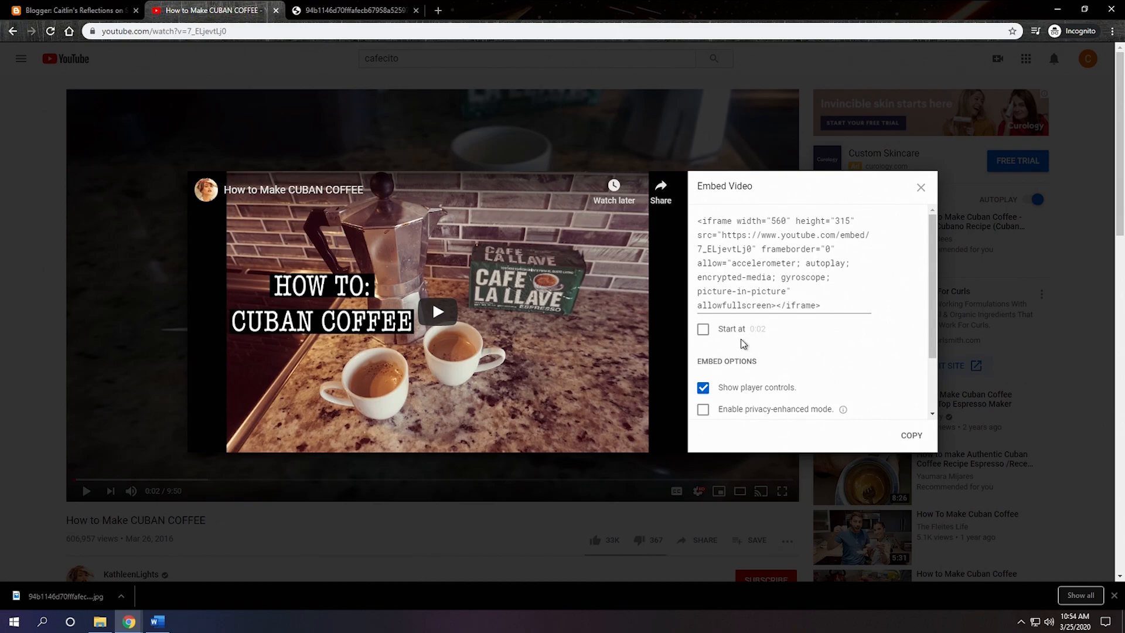
pyautogui.click(704, 329)
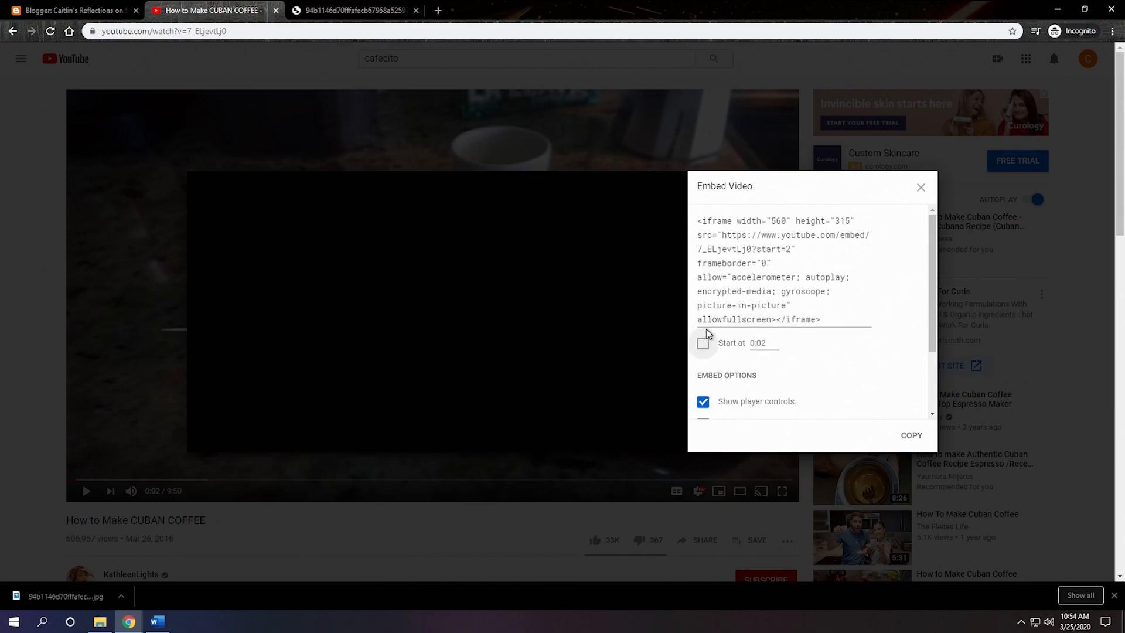
pyautogui.moveTo(776, 342); pyautogui.dragTo(752, 348)
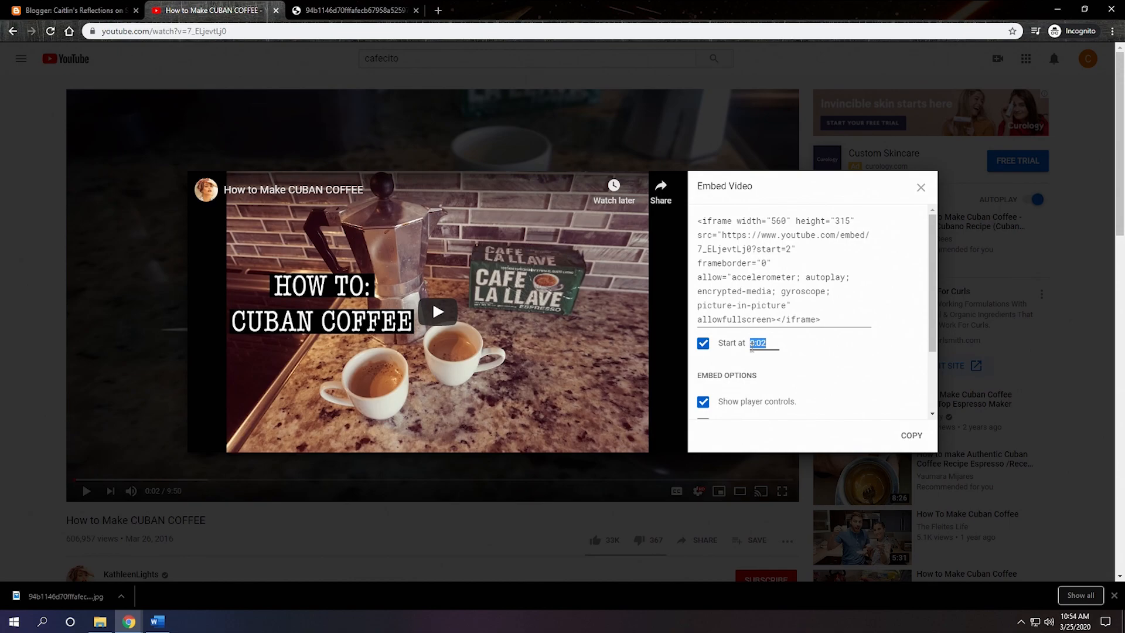
pyautogui.click(703, 342)
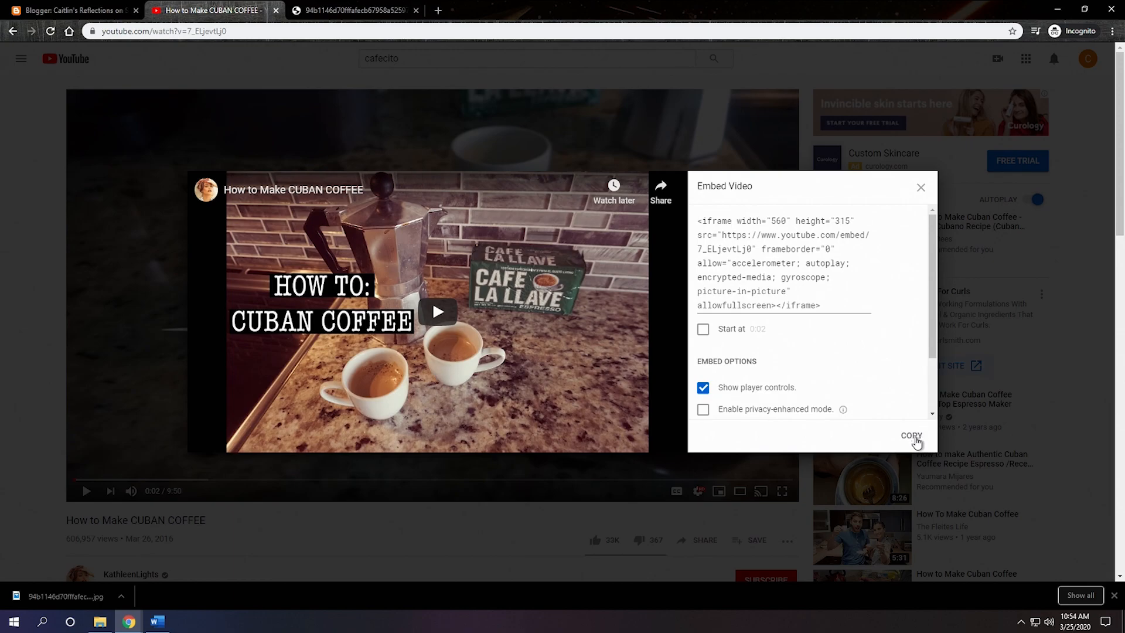
pyautogui.click(912, 436)
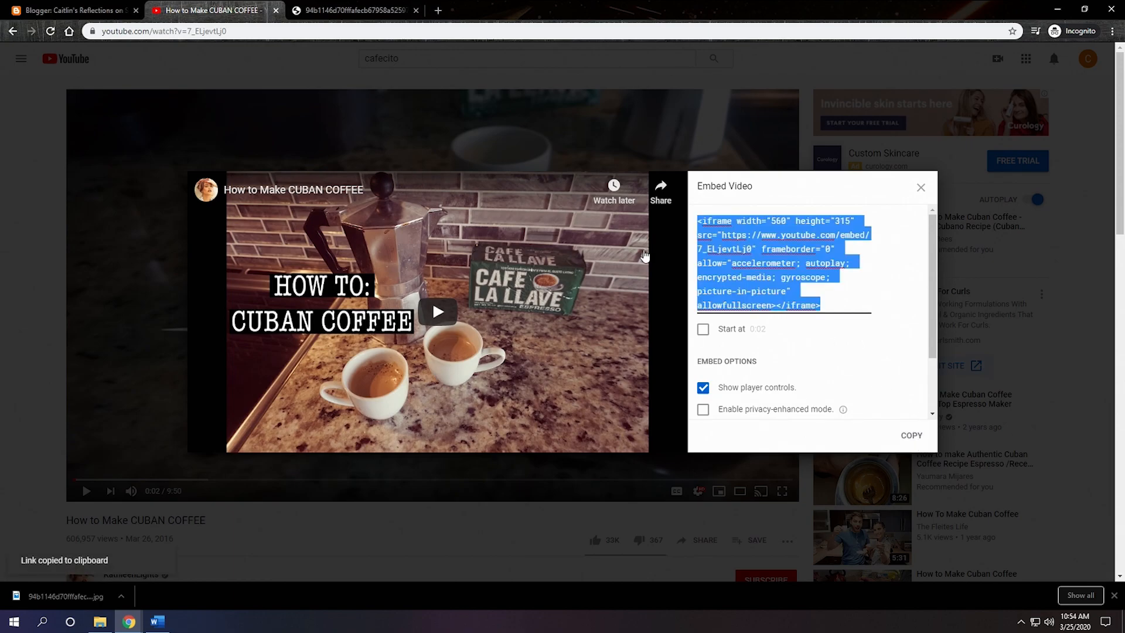
# Step: Switch to the Blogger draft, try pasting the YouTube embed code into the composed text below the captioned photo, and cut it out
pyautogui.click(89, 15)
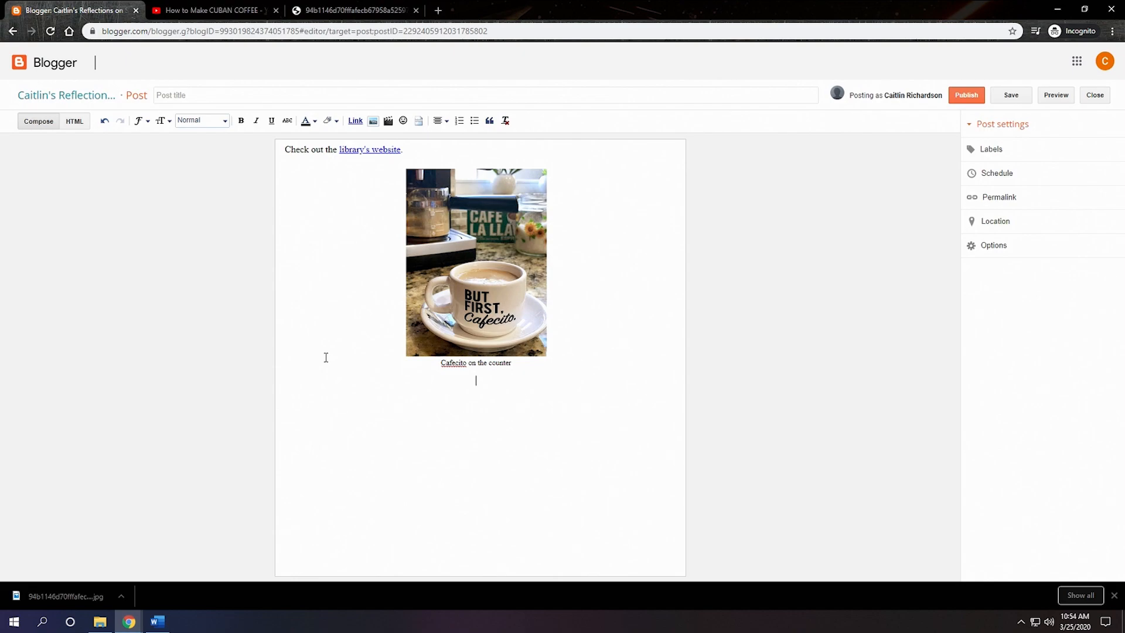
pyautogui.hotkey('ctrl', 'v')
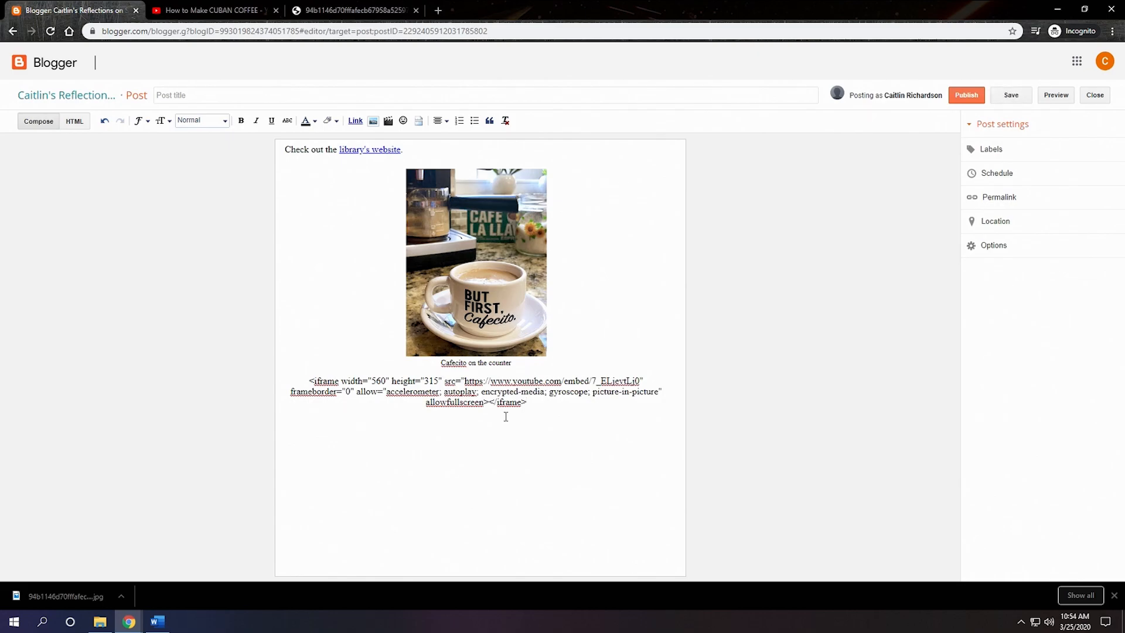
pyautogui.moveTo(557, 420); pyautogui.dragTo(279, 386)
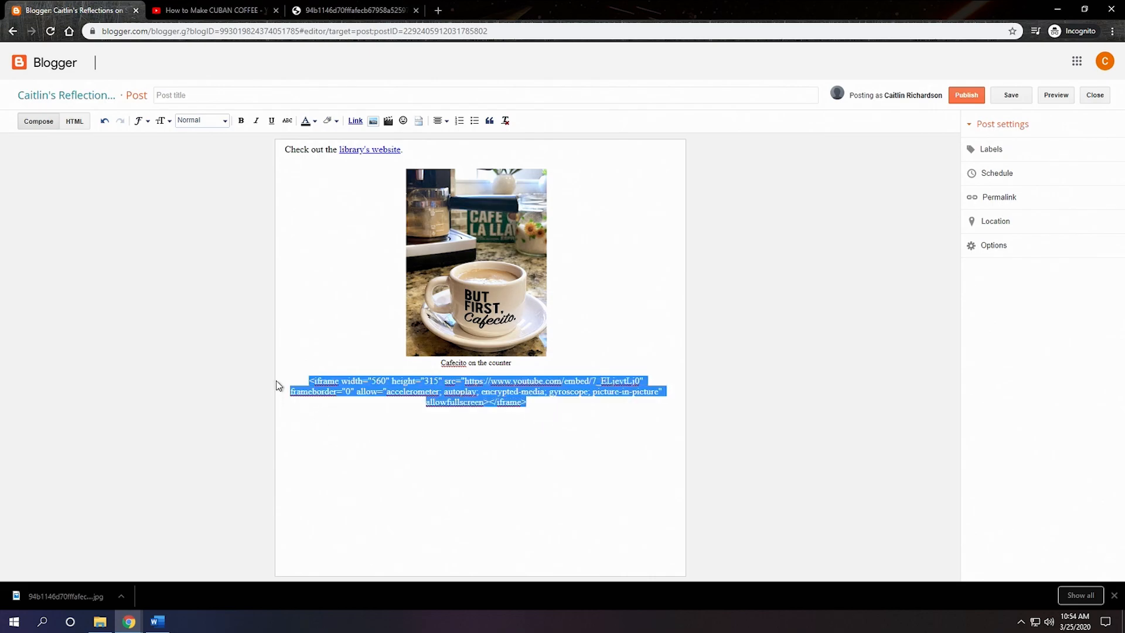
pyautogui.hotkey('ctrl', 'x')
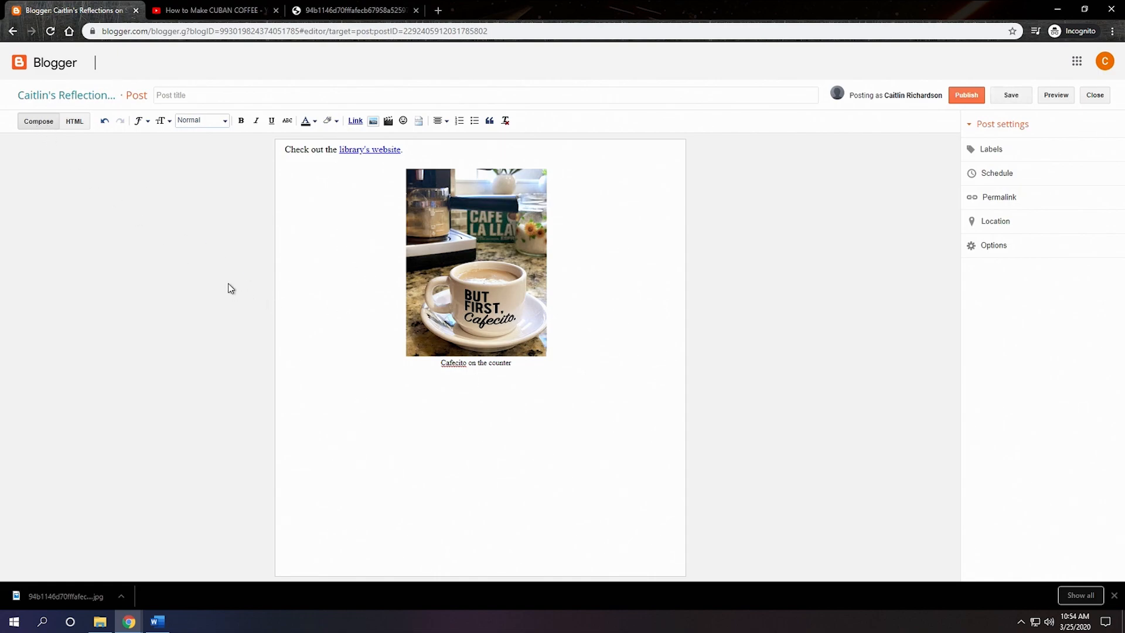
# Step: Paste the YouTube embed code at the end of the post's HTML, return to the composed view and add a line below the video
pyautogui.click(75, 123)
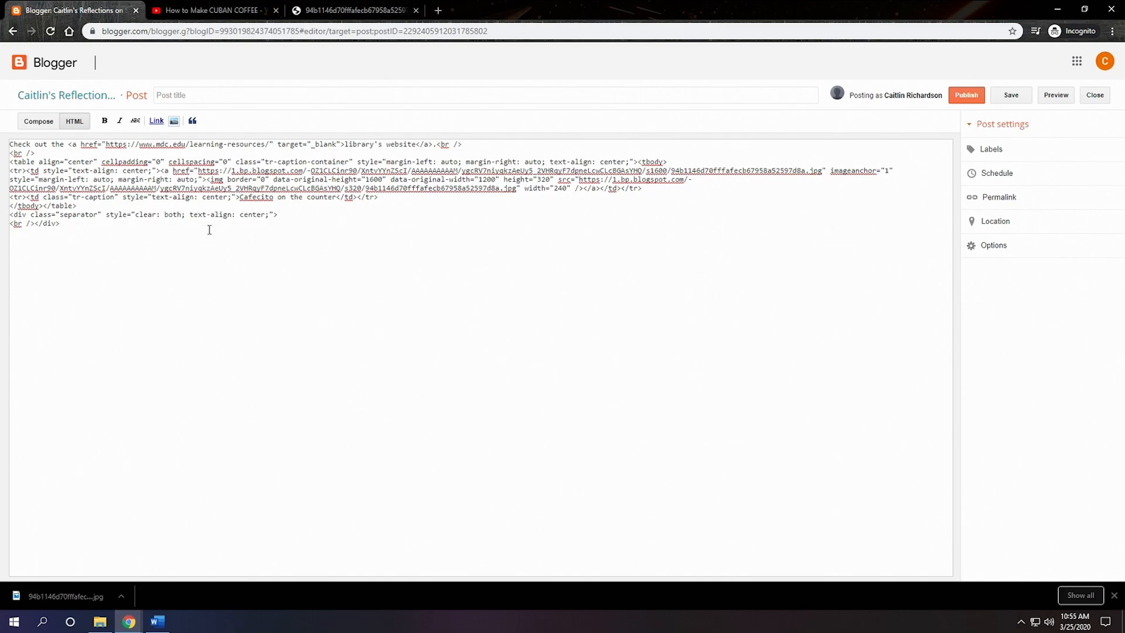
pyautogui.rightClick(14, 236)
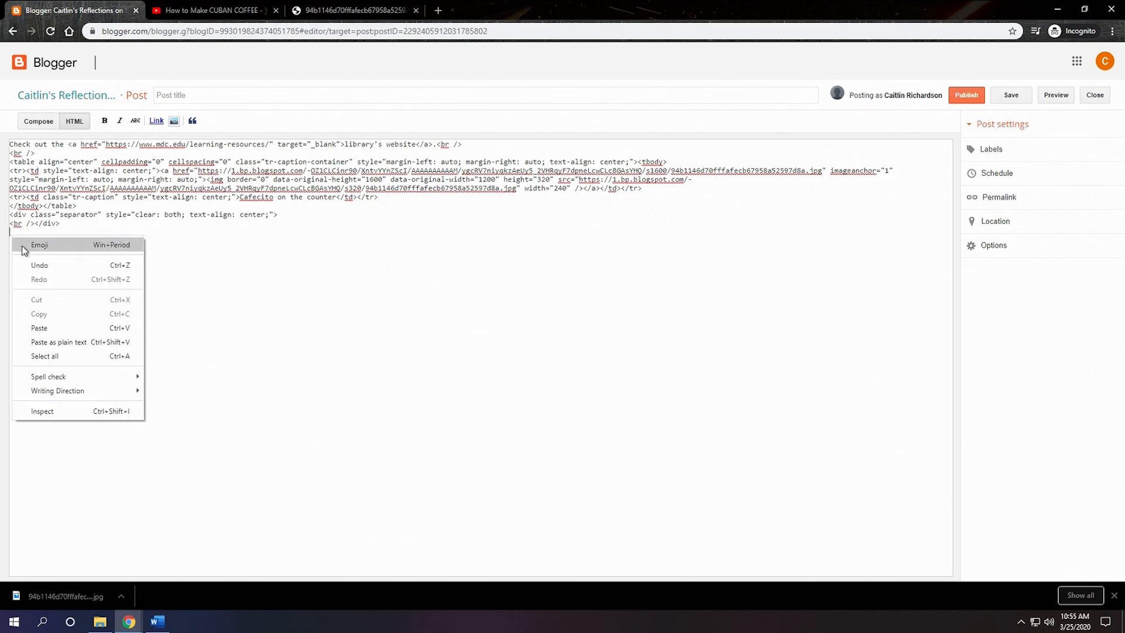
pyautogui.click(53, 327)
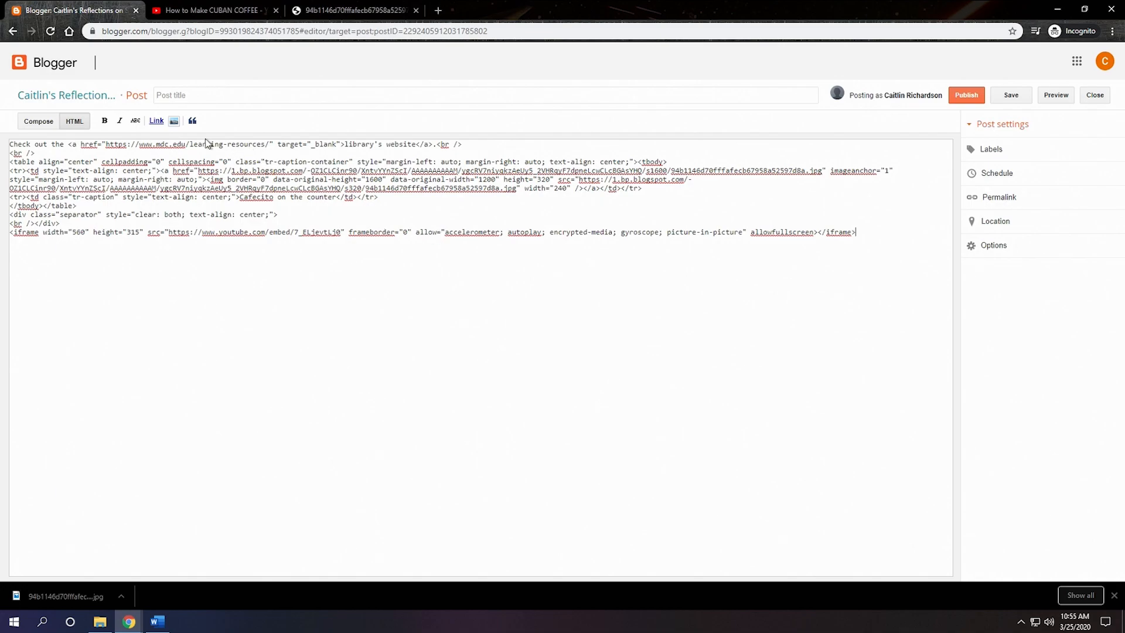
pyautogui.click(42, 123)
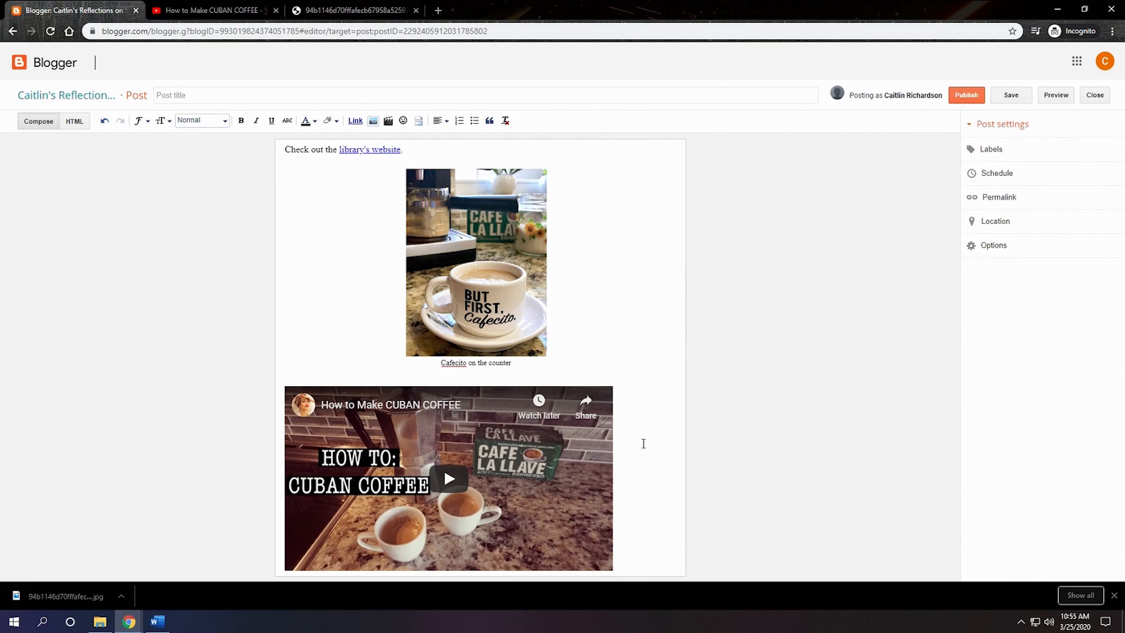
pyautogui.press('Return')
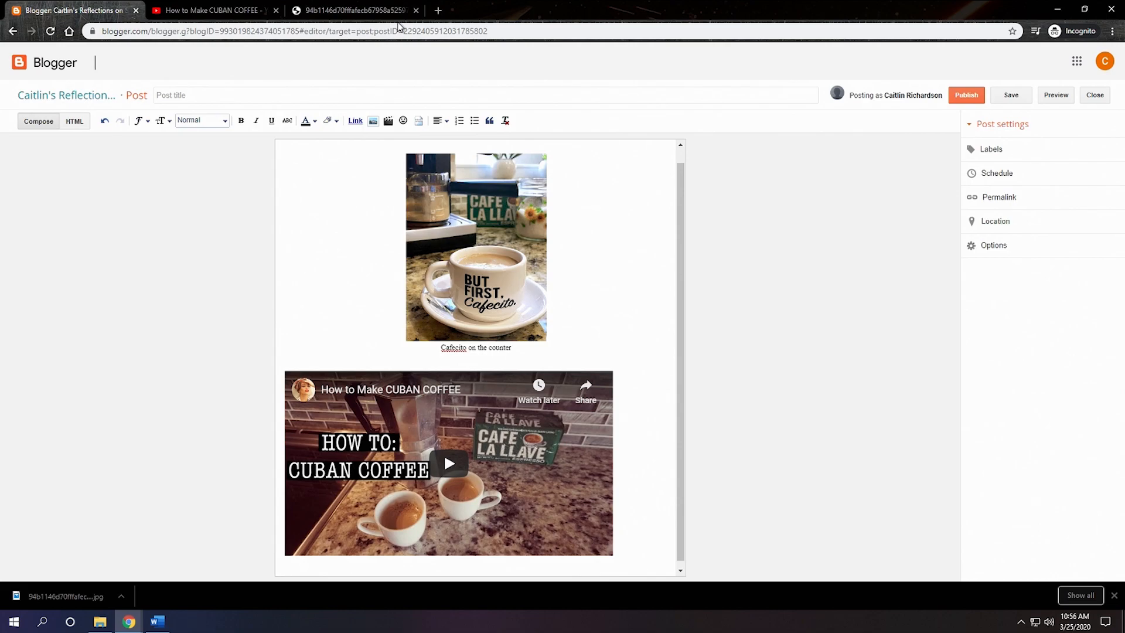
# Step: Switch to the YouTube page and load giphy.com in its place
pyautogui.click(225, 15)
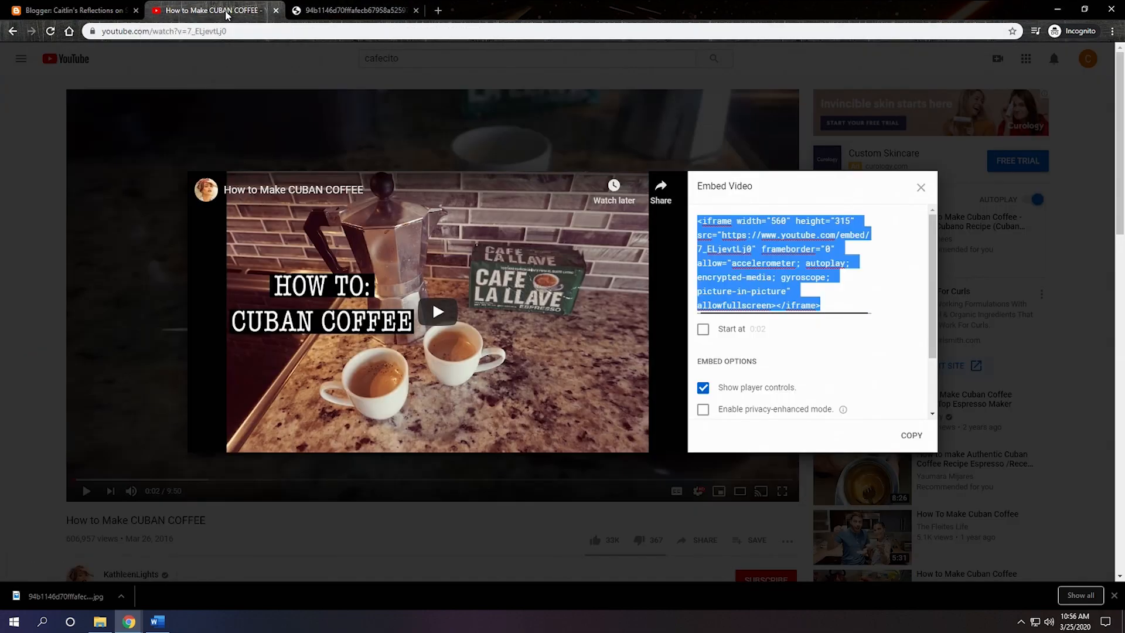
pyautogui.click(233, 34)
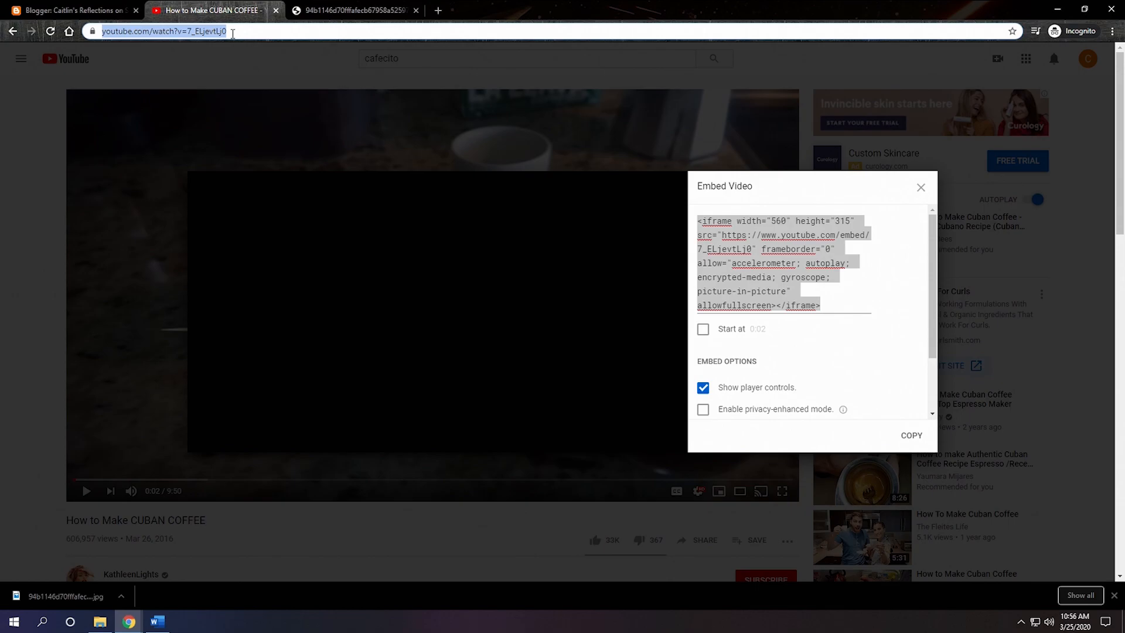
pyautogui.write('gip')
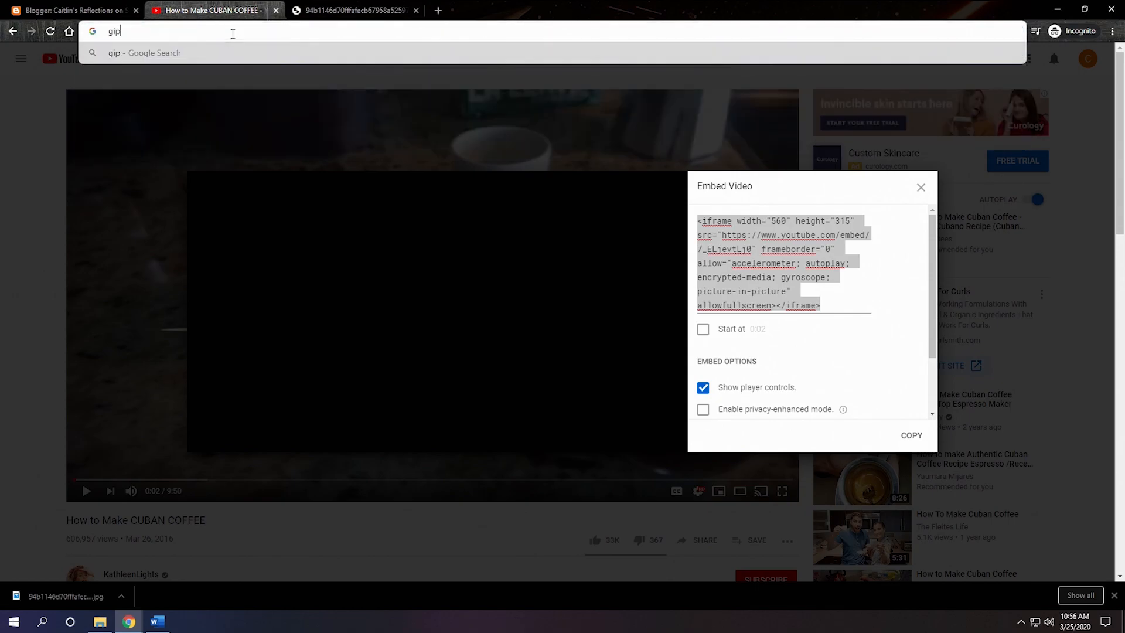
pyautogui.write('hy.com')
pyautogui.press('Return')
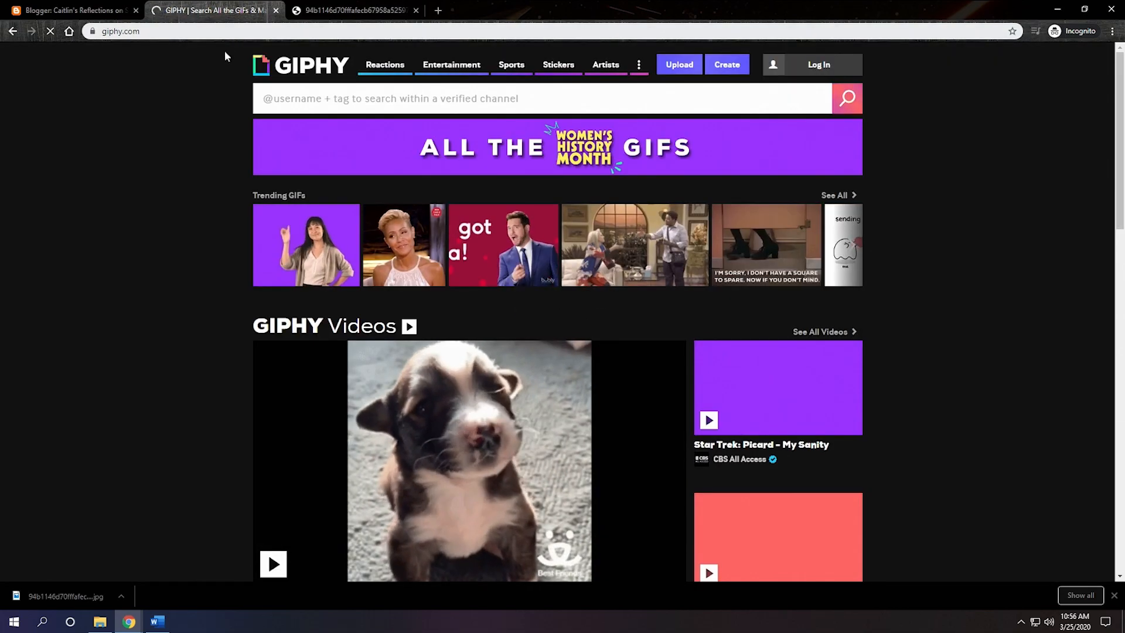
# Step: Search GIPHY for "cafecito" GIFs
pyautogui.scroll(-6, 408, 363)
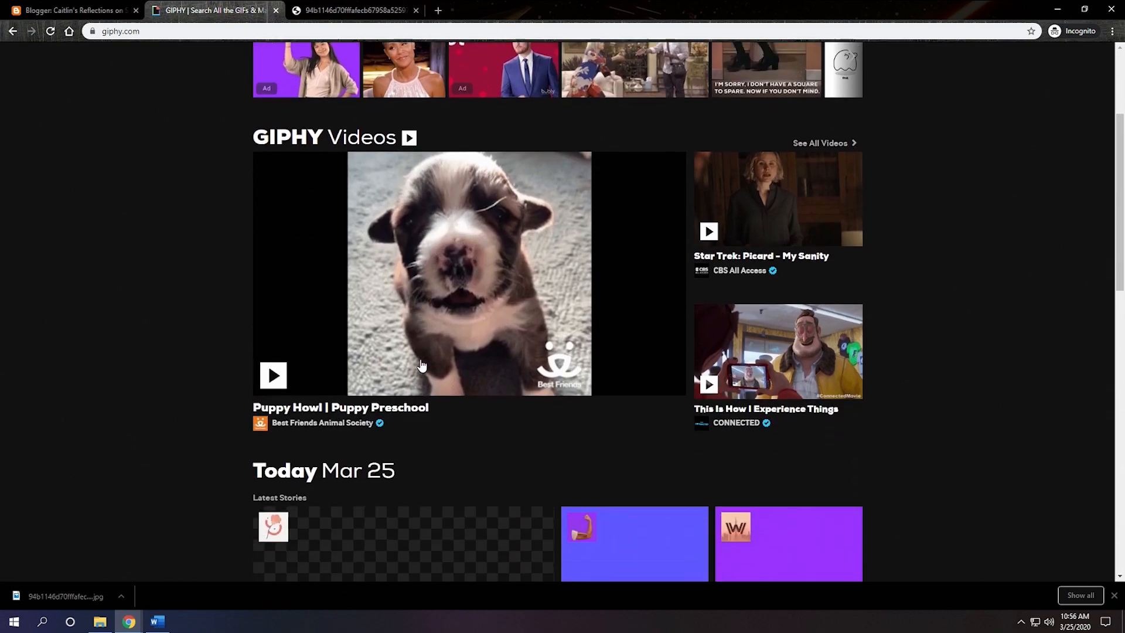
pyautogui.scroll(5, 421, 365)
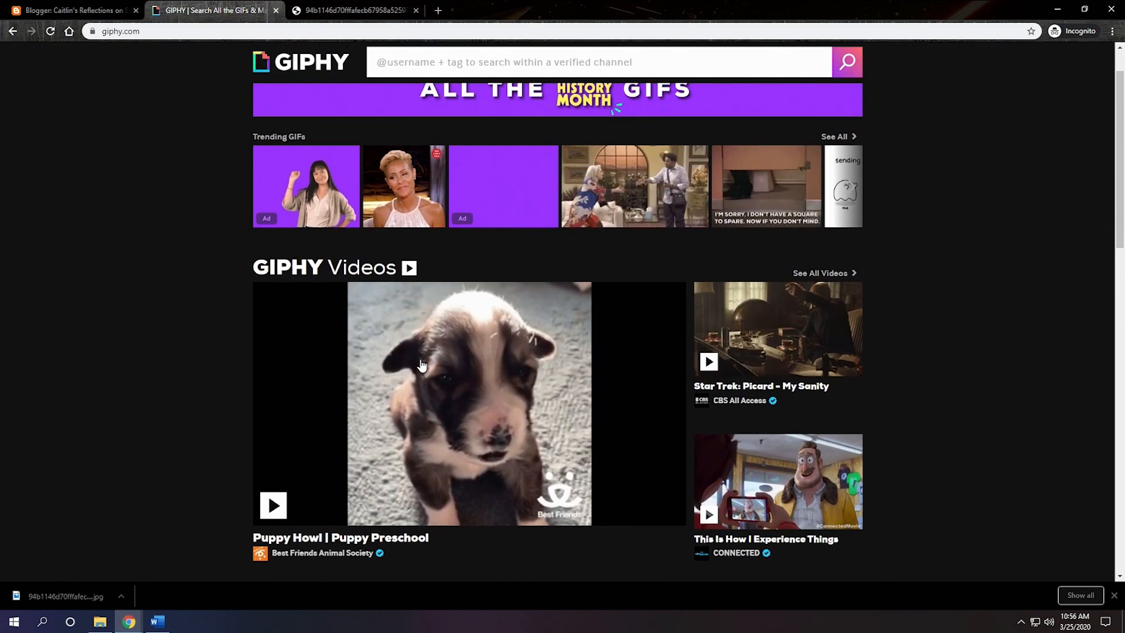
pyautogui.click(419, 98)
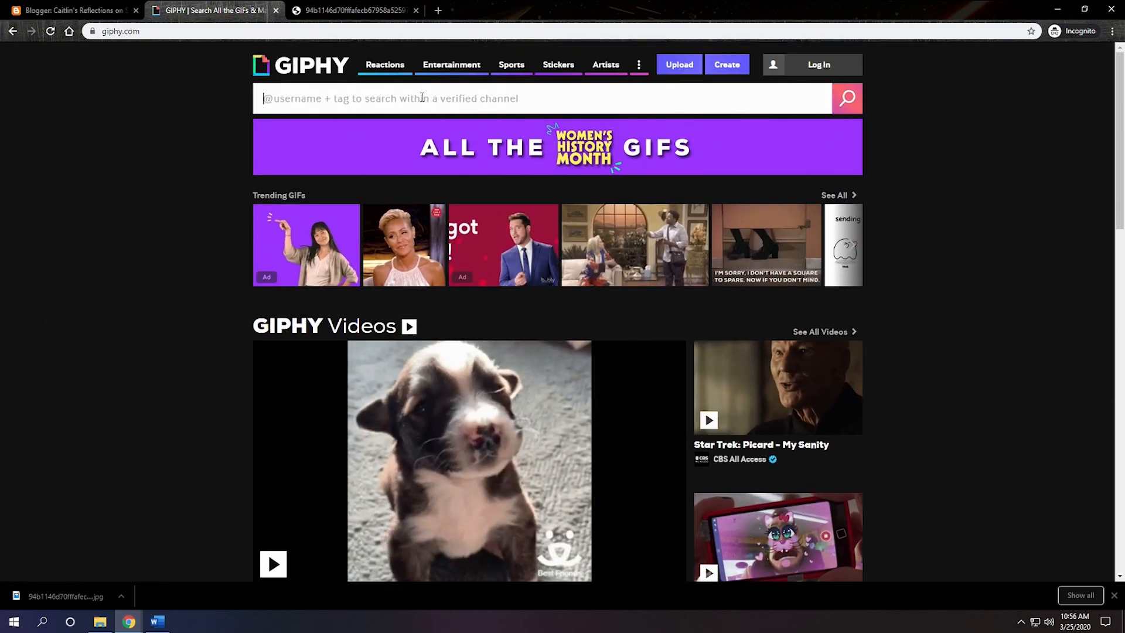
pyautogui.write('cafecito')
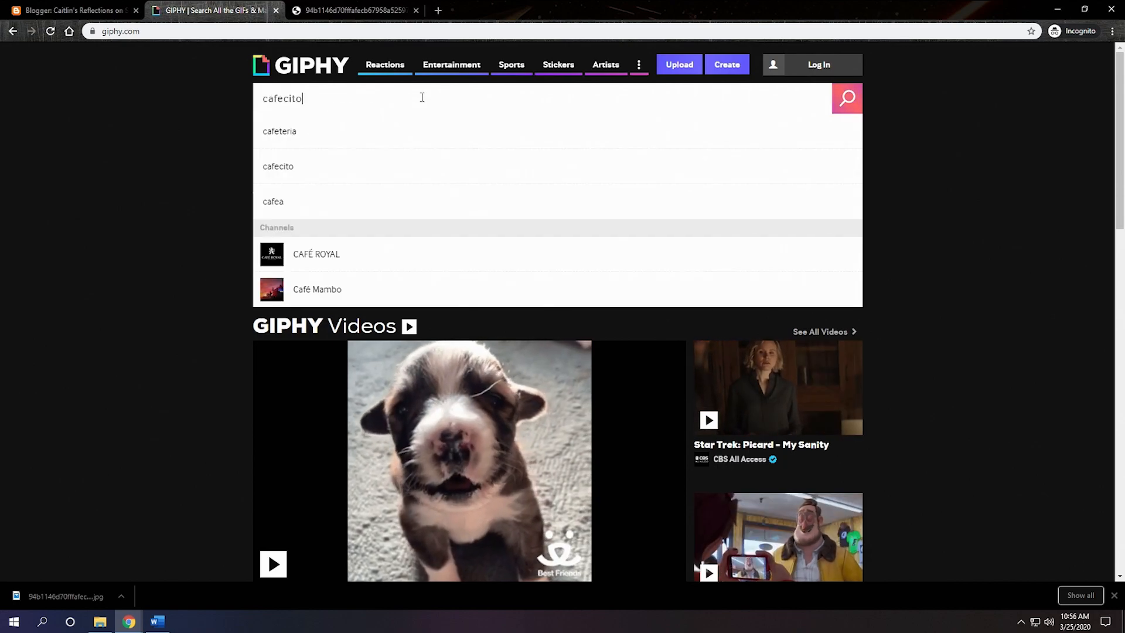
pyautogui.press('Return')
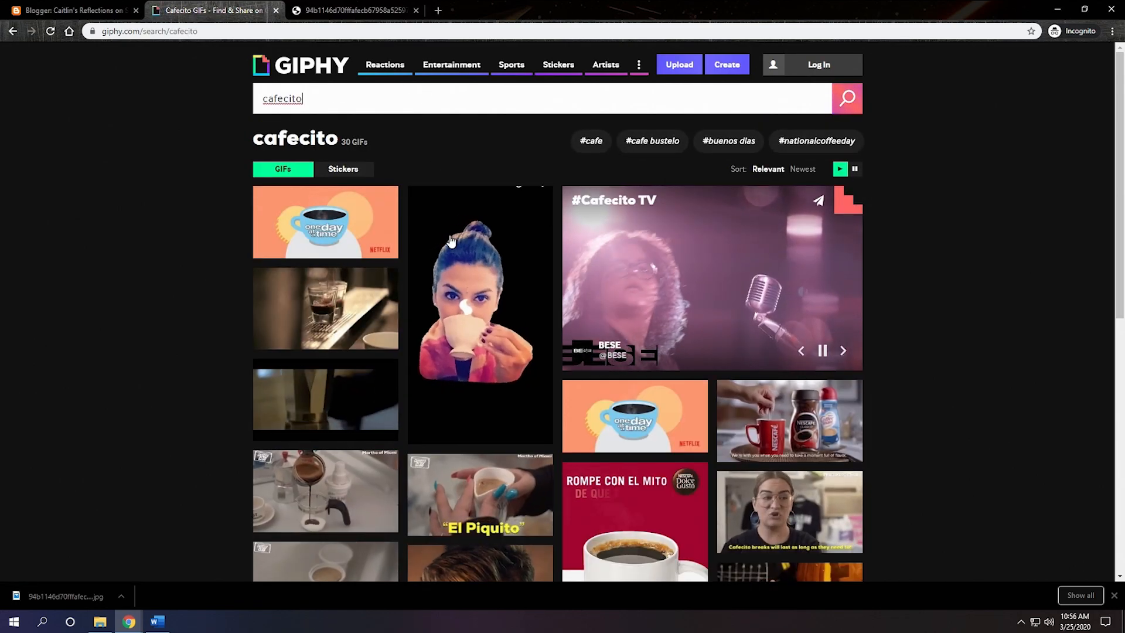
# Step: Open the Martha of Miami GIF tagged coffee, miami, cafecito and colada, and copy its iframe embed code
pyautogui.scroll(-1, 499, 379)
pyautogui.scroll(-4, 500, 380)
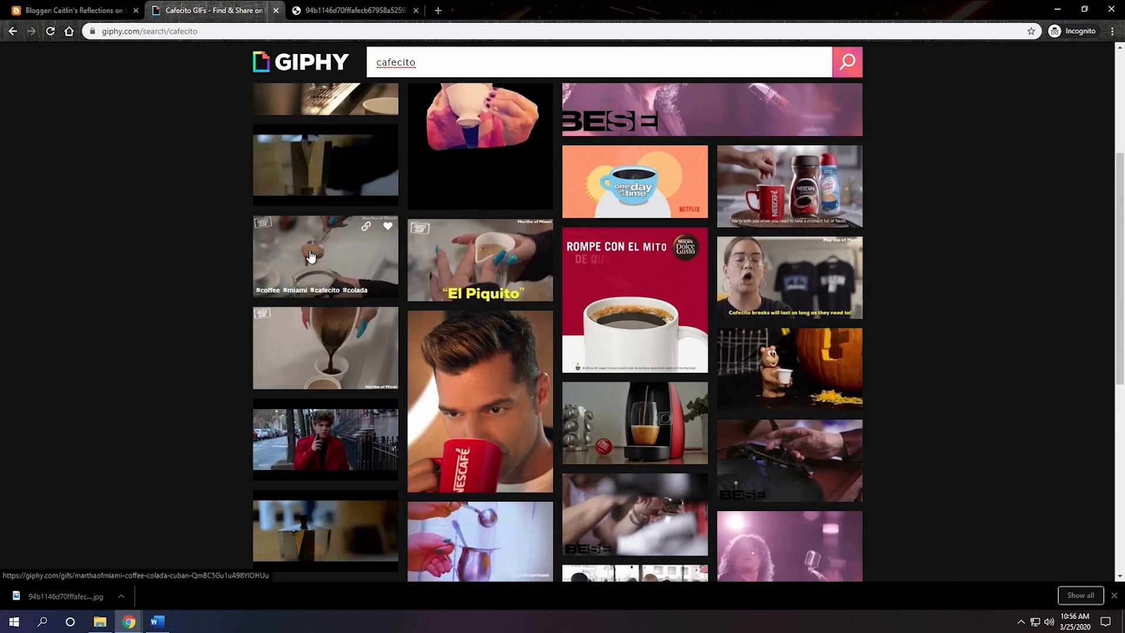
pyautogui.click(311, 256)
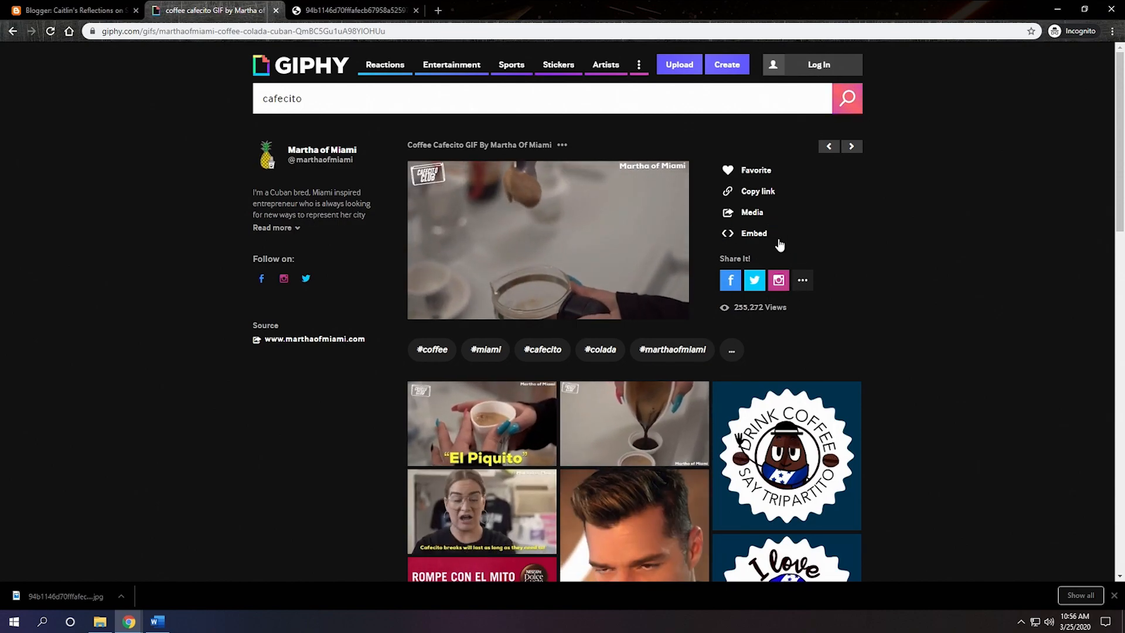
pyautogui.click(759, 195)
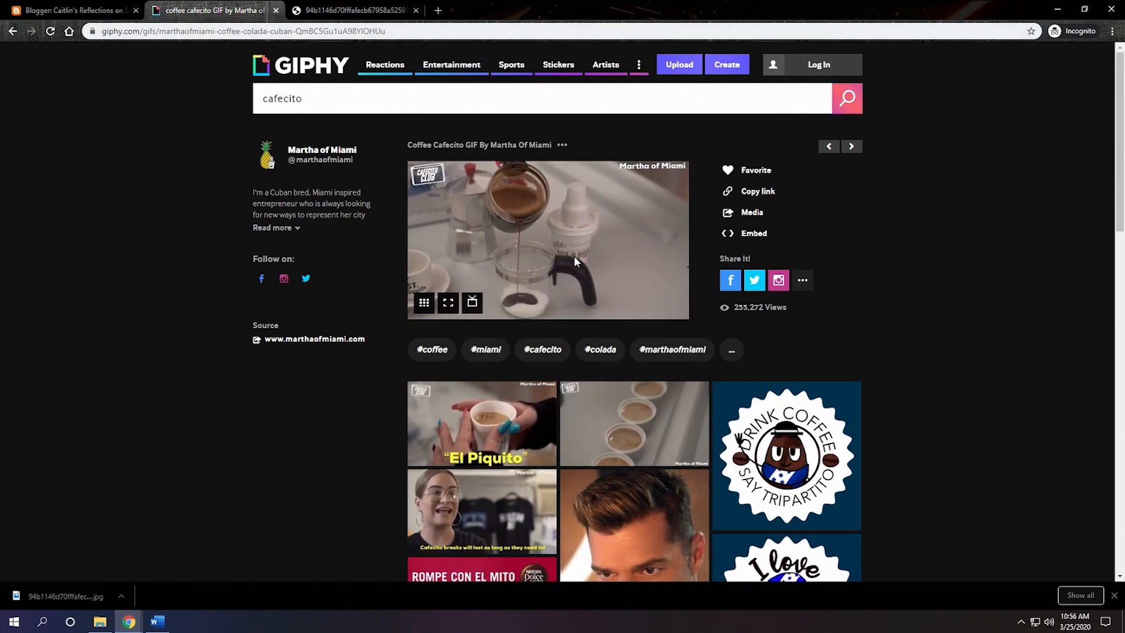
pyautogui.click(767, 236)
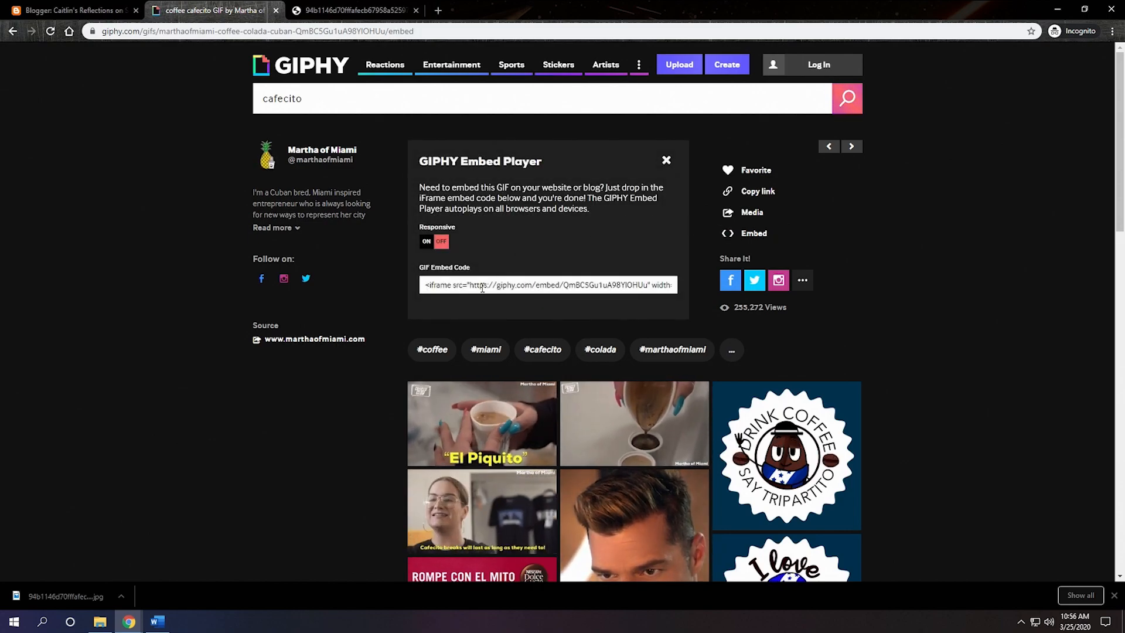
pyautogui.click(548, 285)
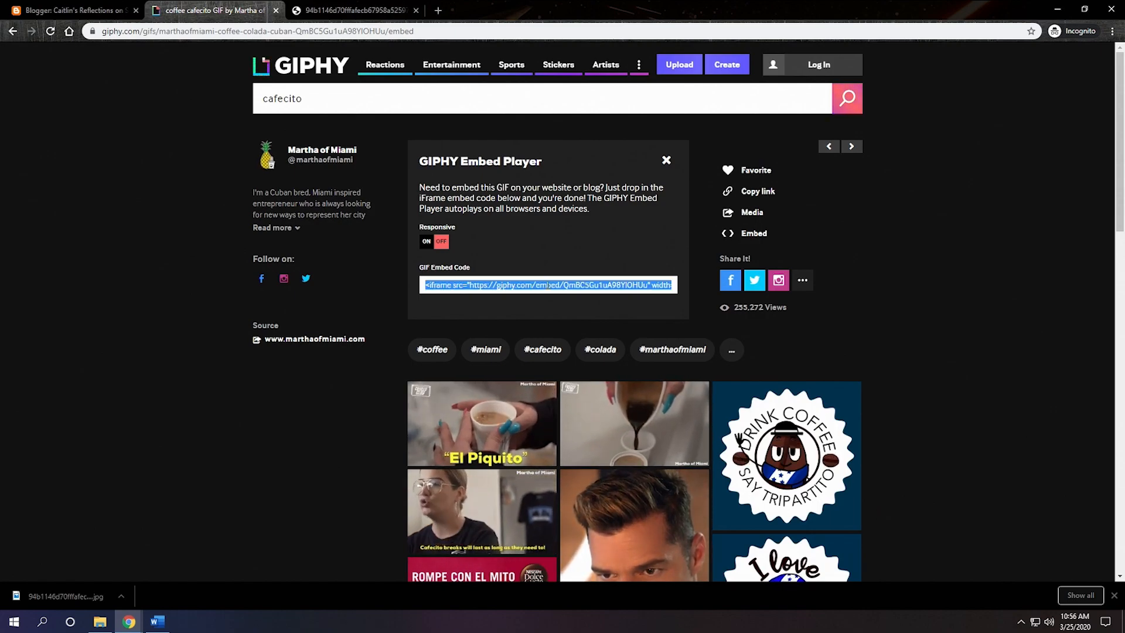
pyautogui.rightClick(548, 285)
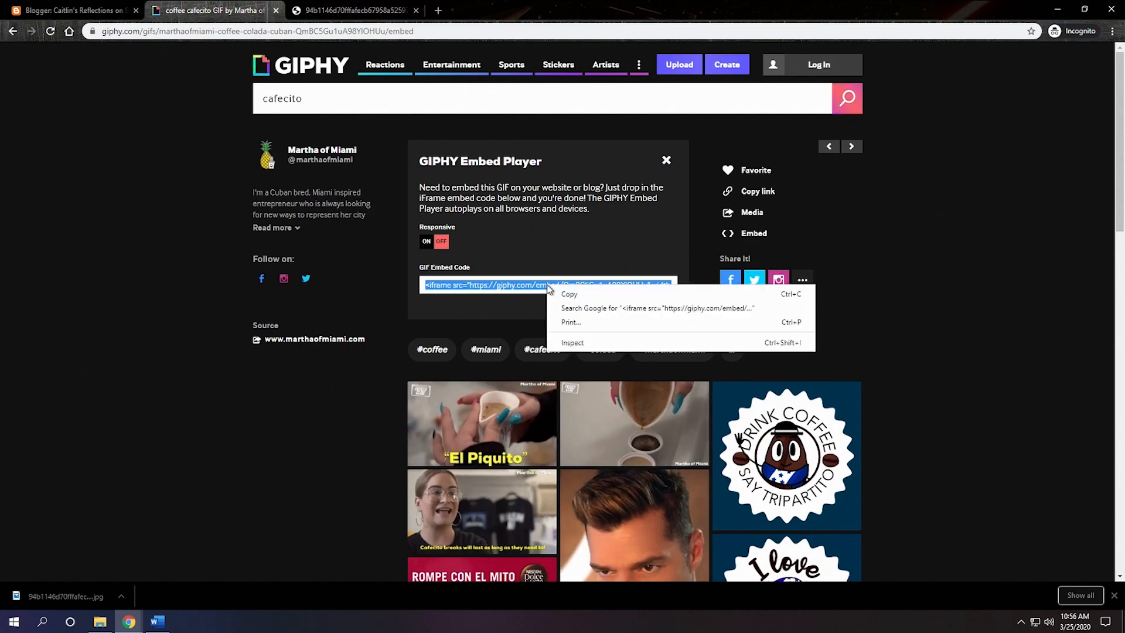
pyautogui.click(566, 294)
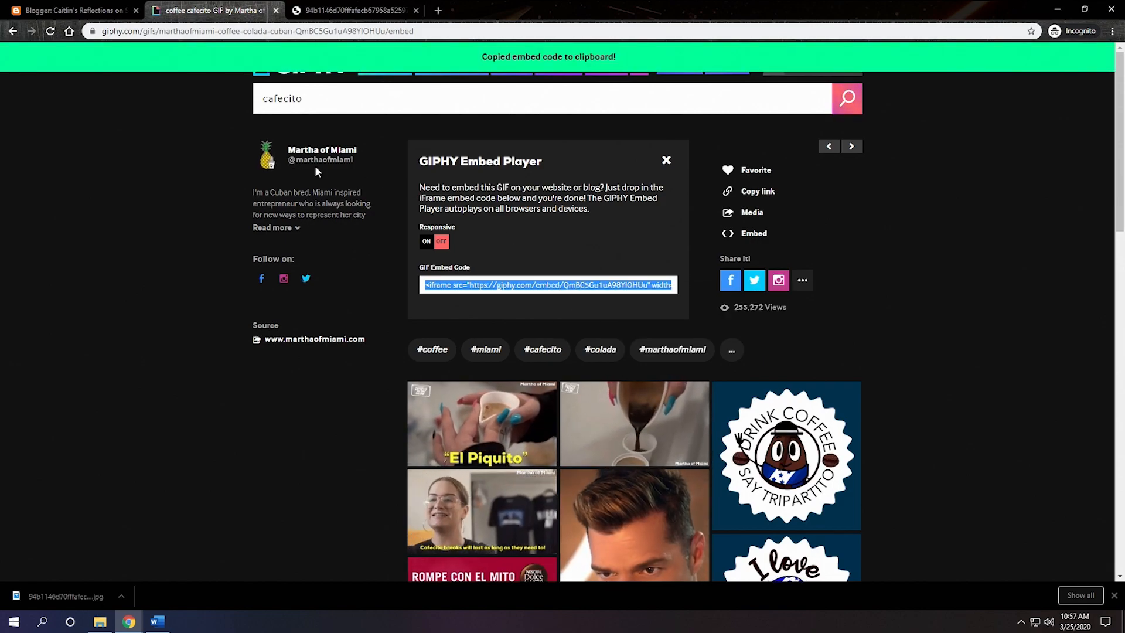
# Step: Paste the GIPHY embed code after the video in the Blogger post's HTML and check the GIF in the composed view
pyautogui.click(73, 10)
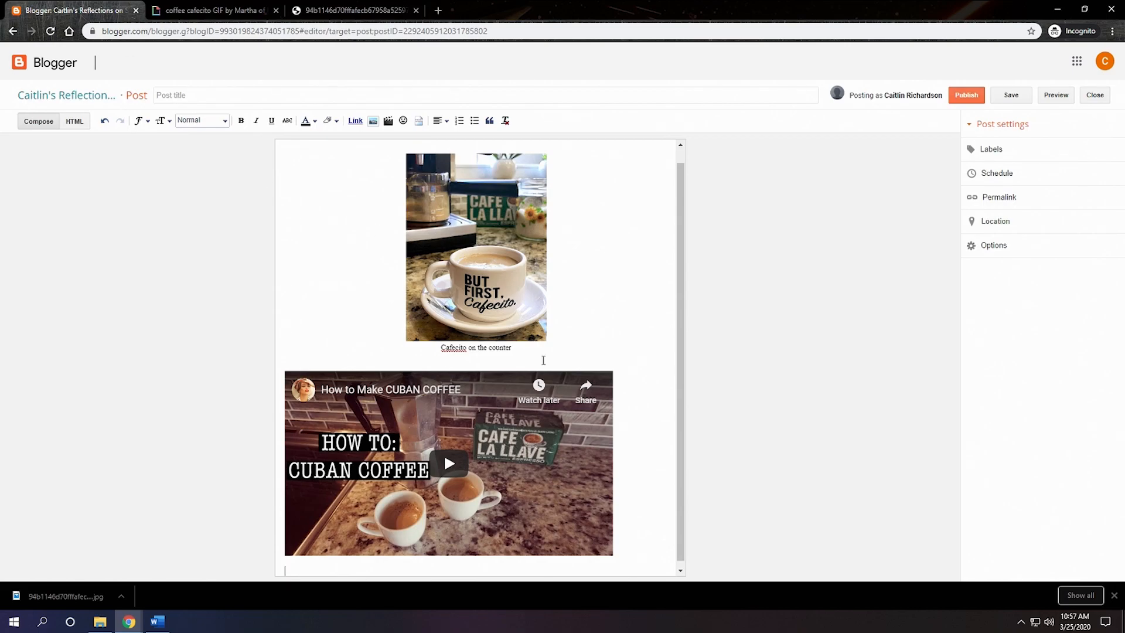
pyautogui.scroll(-1, 647, 494)
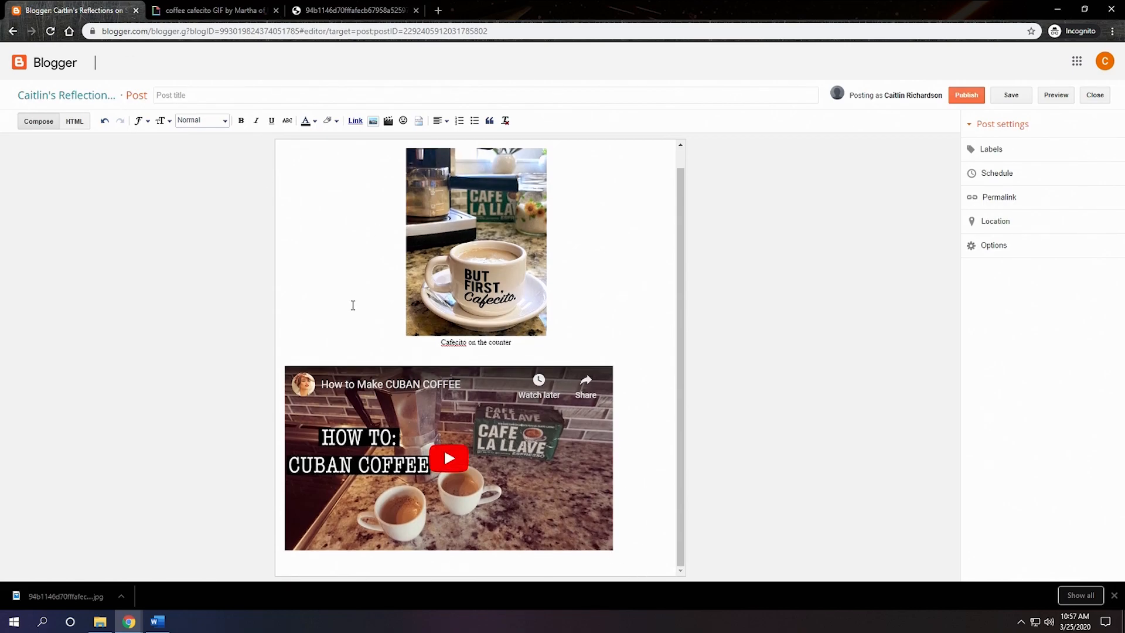
pyautogui.click(74, 124)
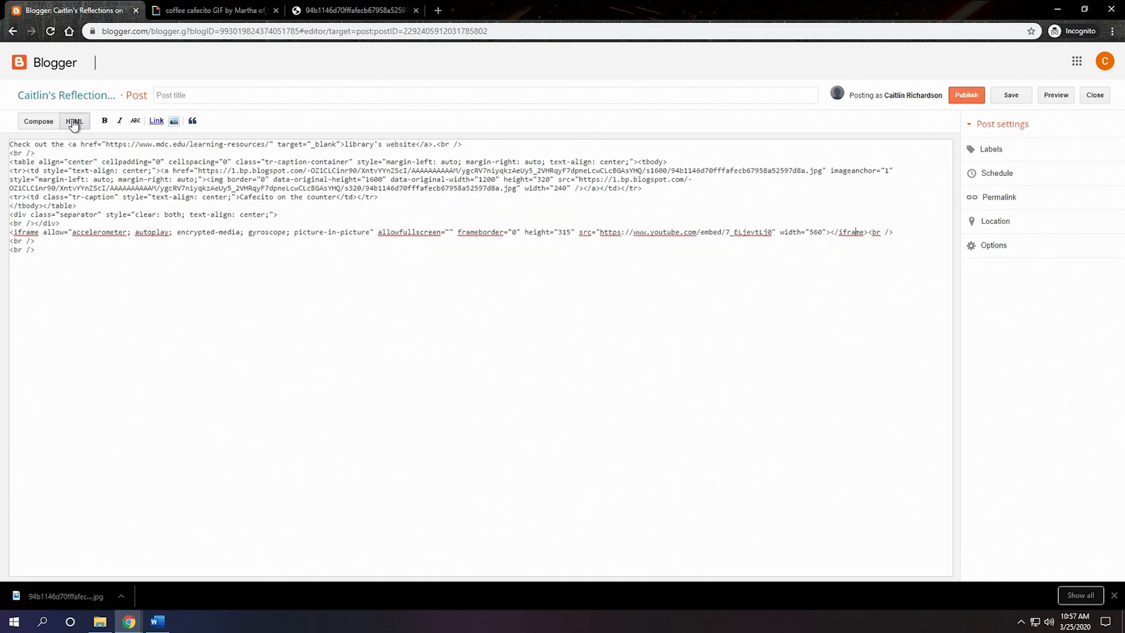
pyautogui.rightClick(135, 294)
pyautogui.click(182, 381)
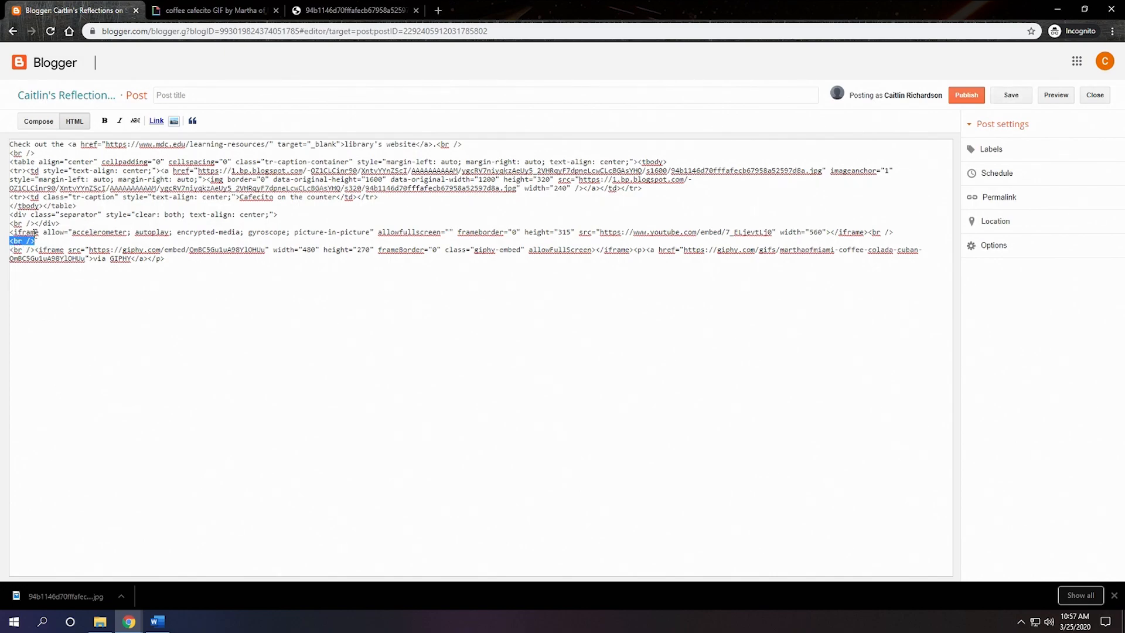
pyautogui.click(39, 121)
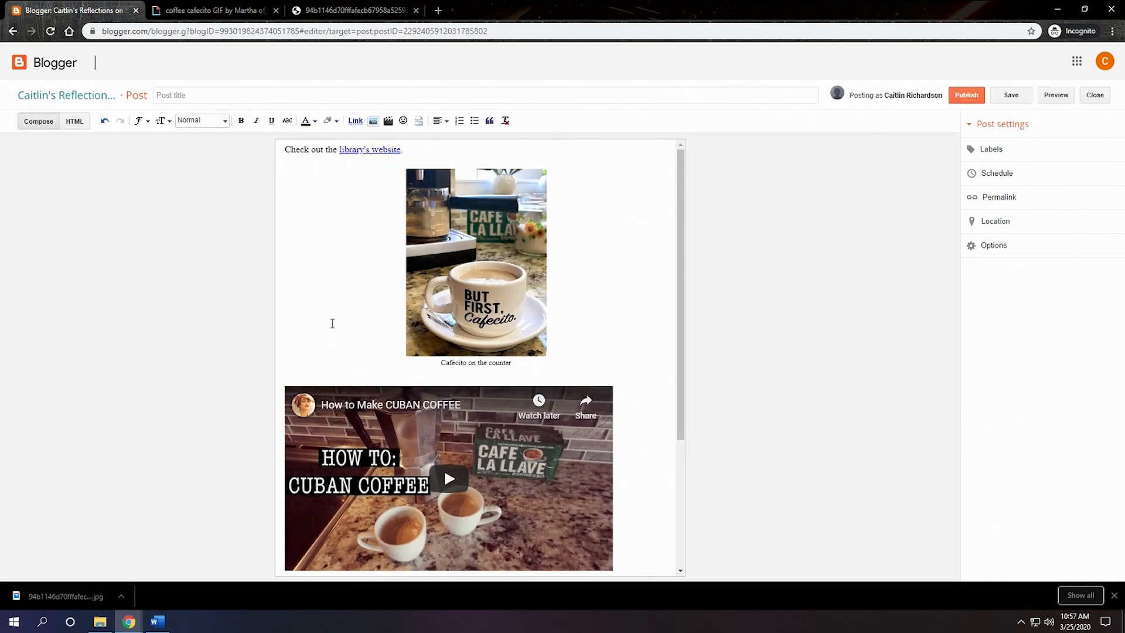
pyautogui.scroll(-3, 351, 323)
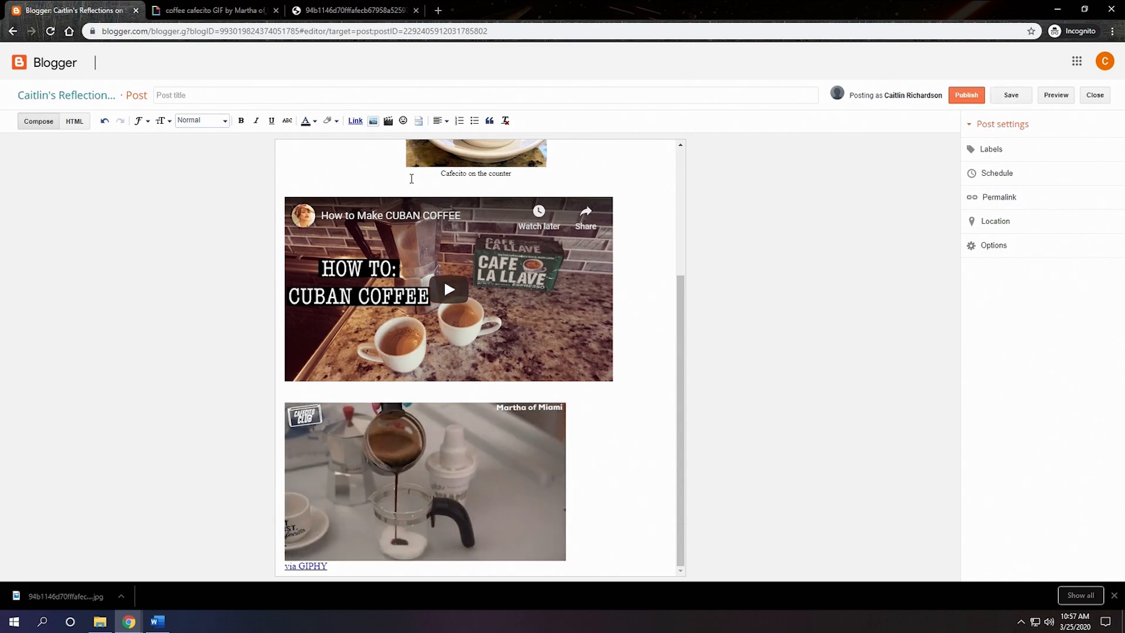
# Step: Switch to the coffee cup image page and load google.com/maps in its place
pyautogui.click(340, 11)
pyautogui.click(336, 32)
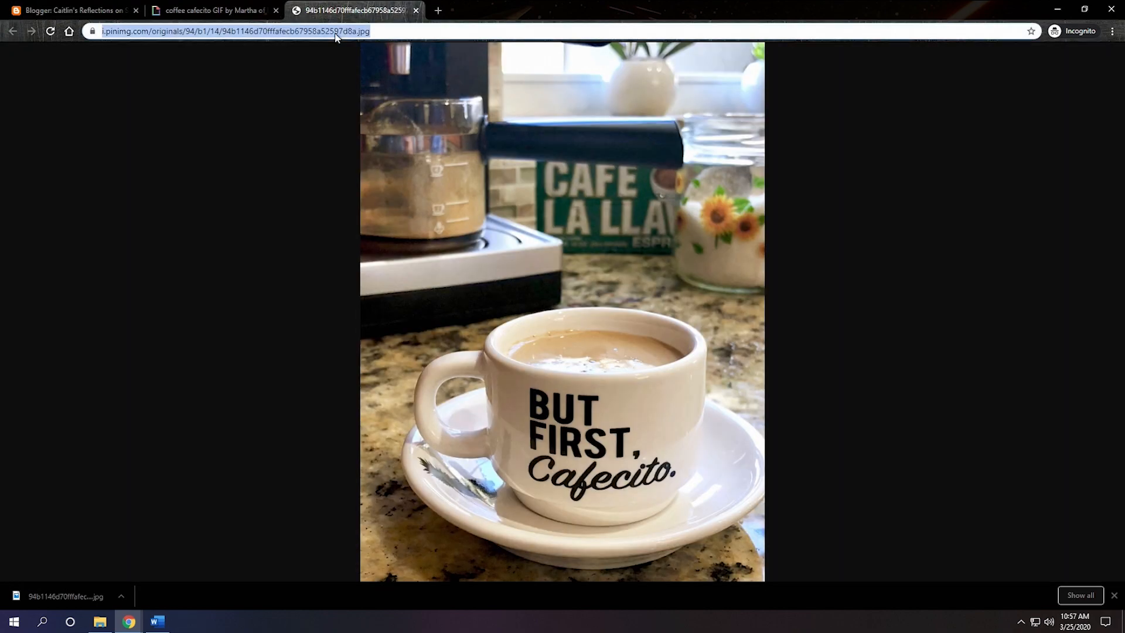
pyautogui.write('google.com/maps')
pyautogui.press('Return')
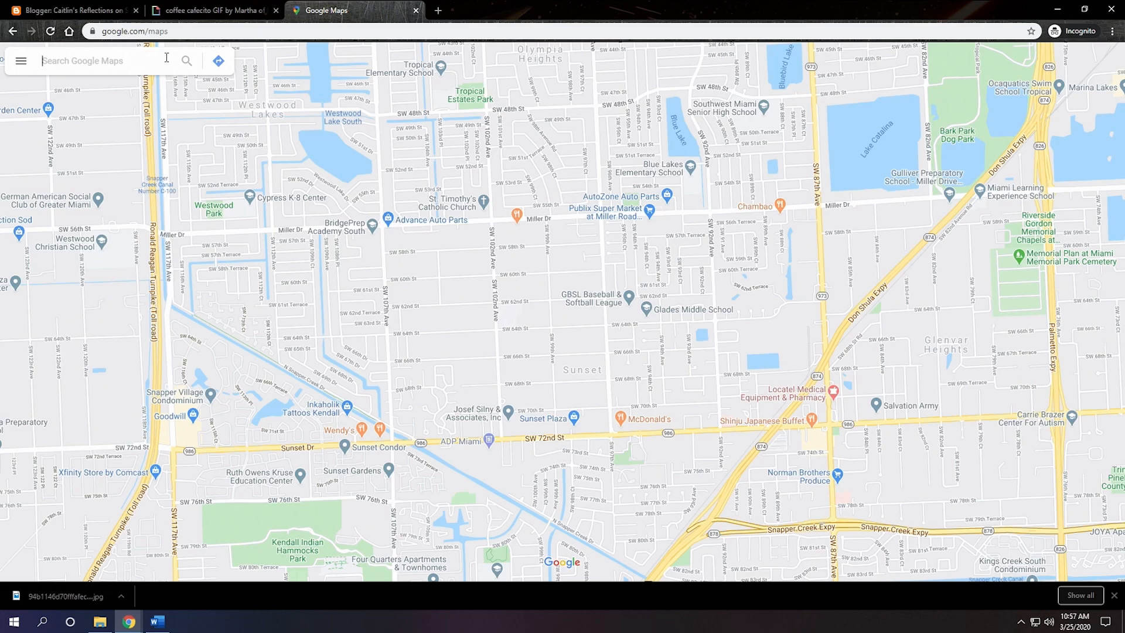
# Step: Find Miami Dade College - Hialeah Campus in Google Maps and copy the embed HTML for its medium-size map
pyautogui.write('miami da')
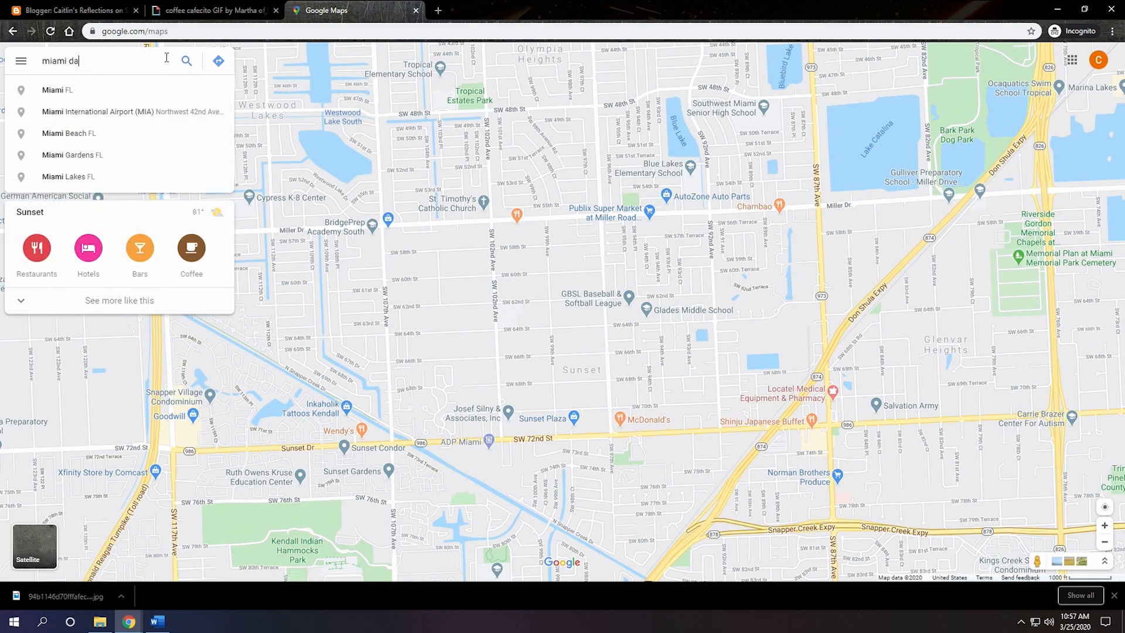
pyautogui.write('de college hiale')
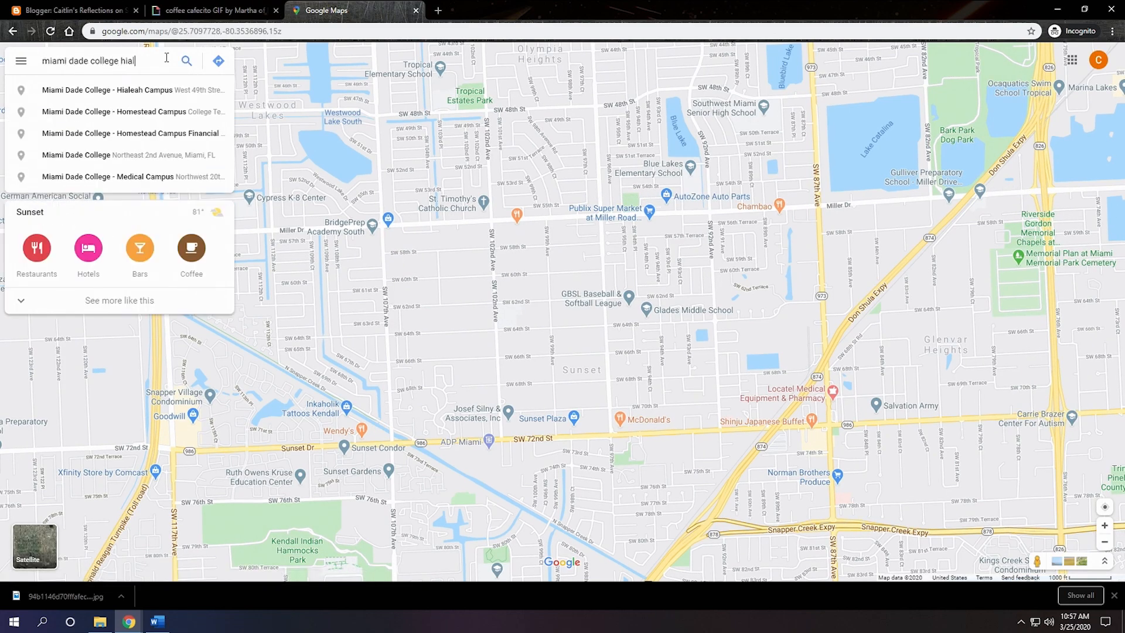
pyautogui.click(142, 89)
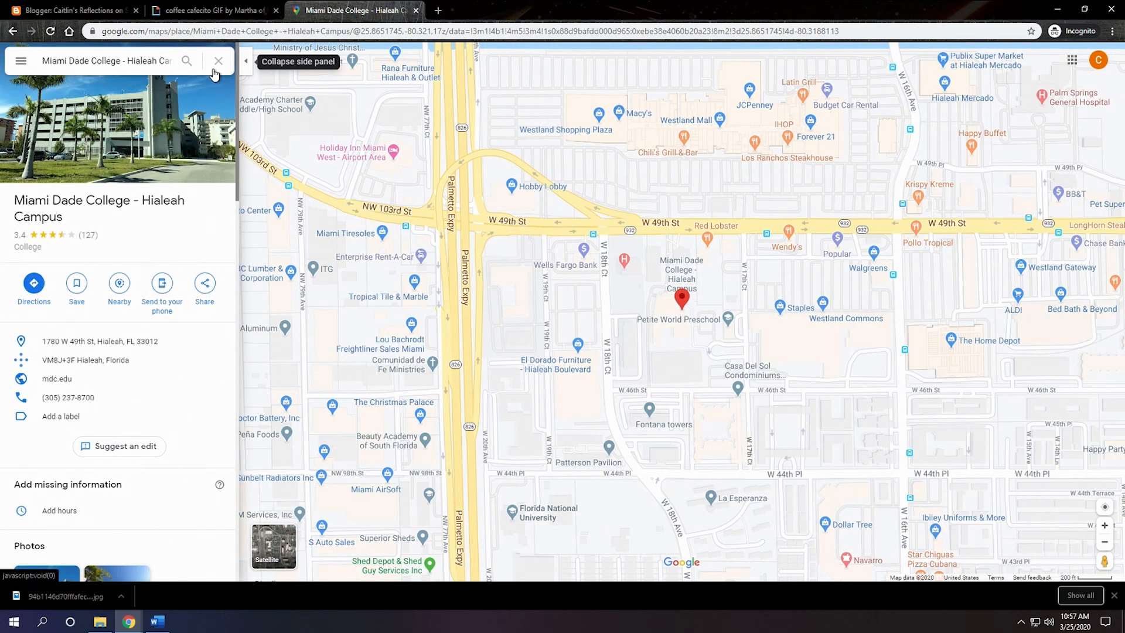
pyautogui.click(207, 284)
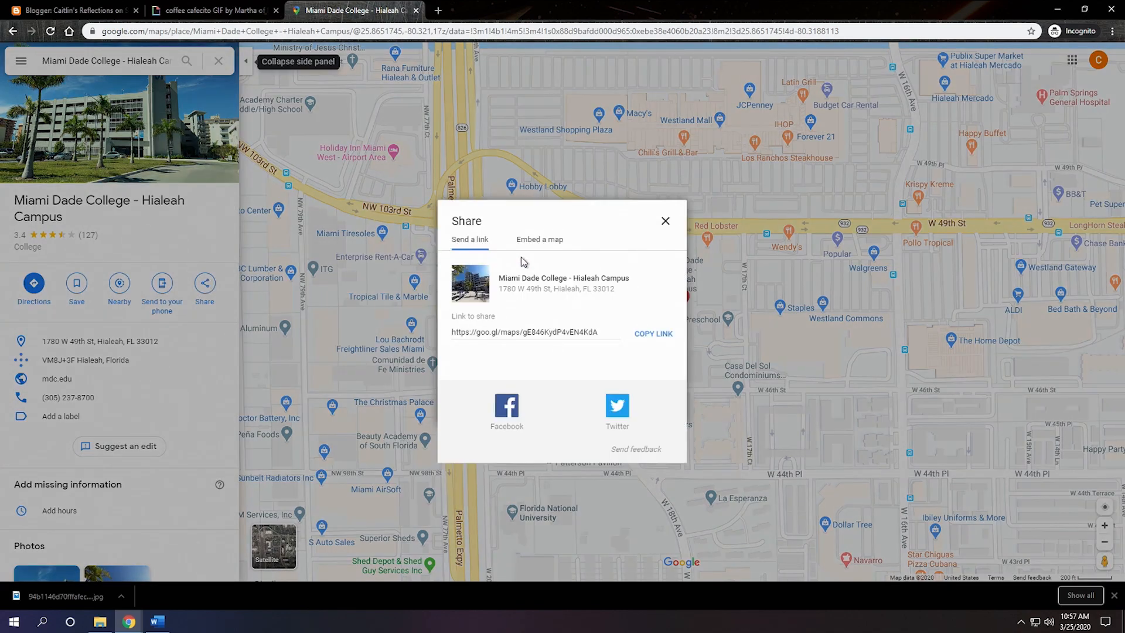
pyautogui.click(558, 249)
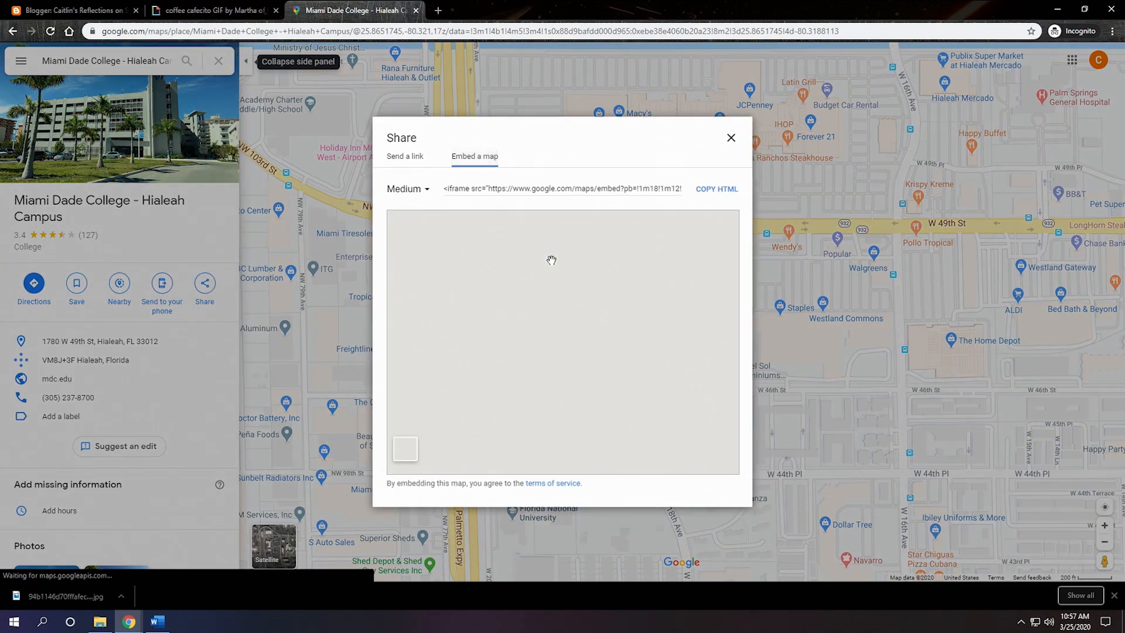
pyautogui.click(709, 195)
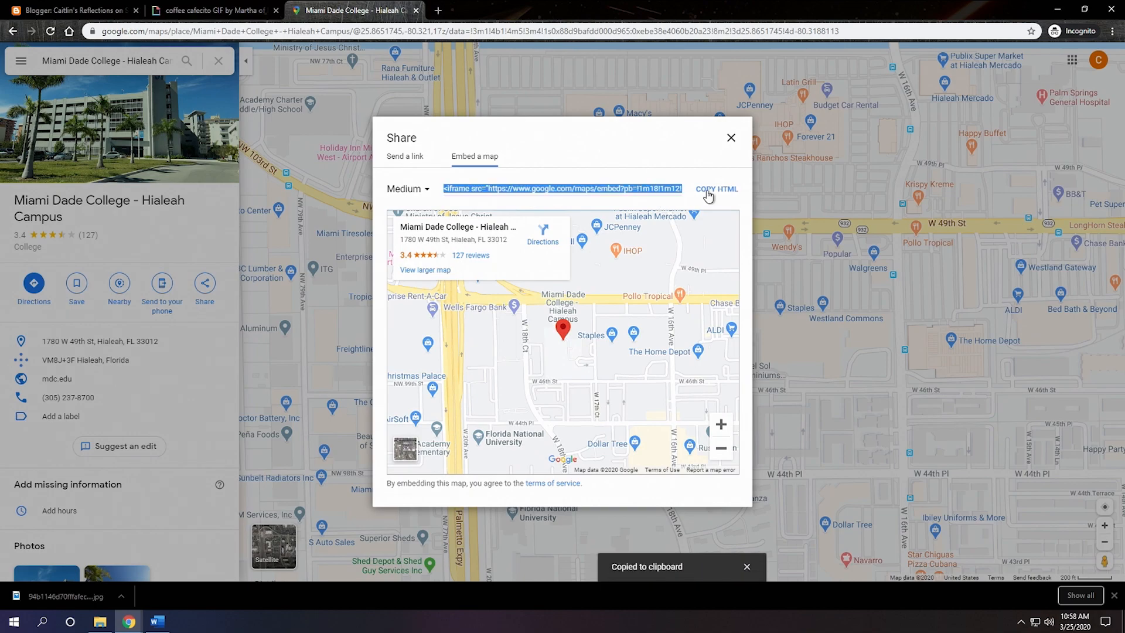
# Step: Paste the map embed code after the GIPHY iframe in the Blogger post's HTML and check the map in the composed view
pyautogui.click(74, 10)
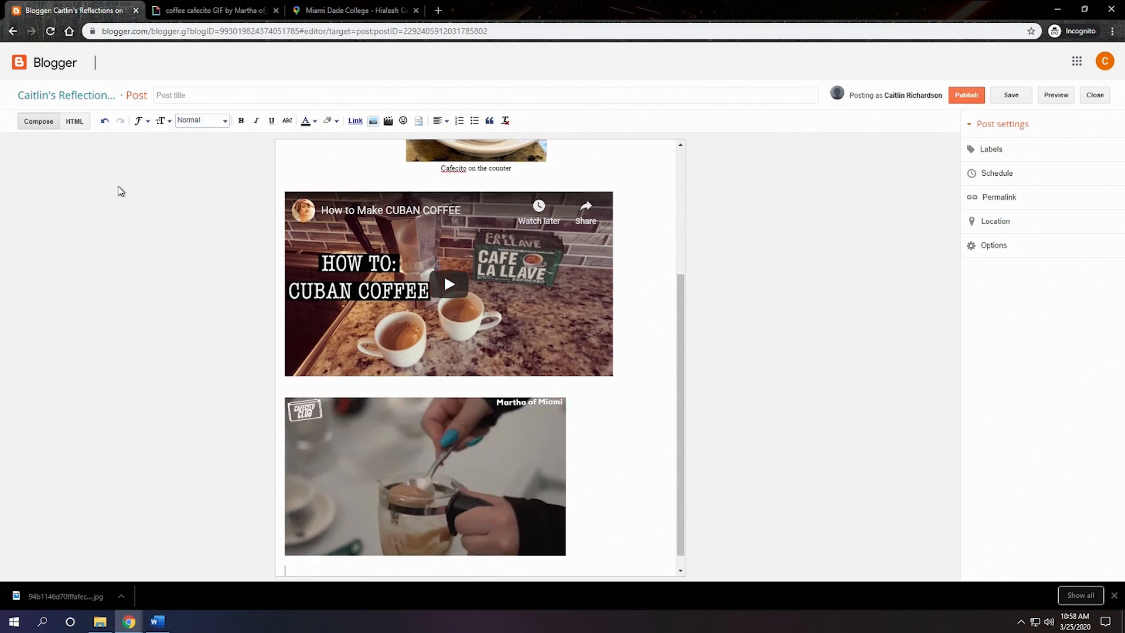
pyautogui.click(76, 123)
pyautogui.rightClick(91, 271)
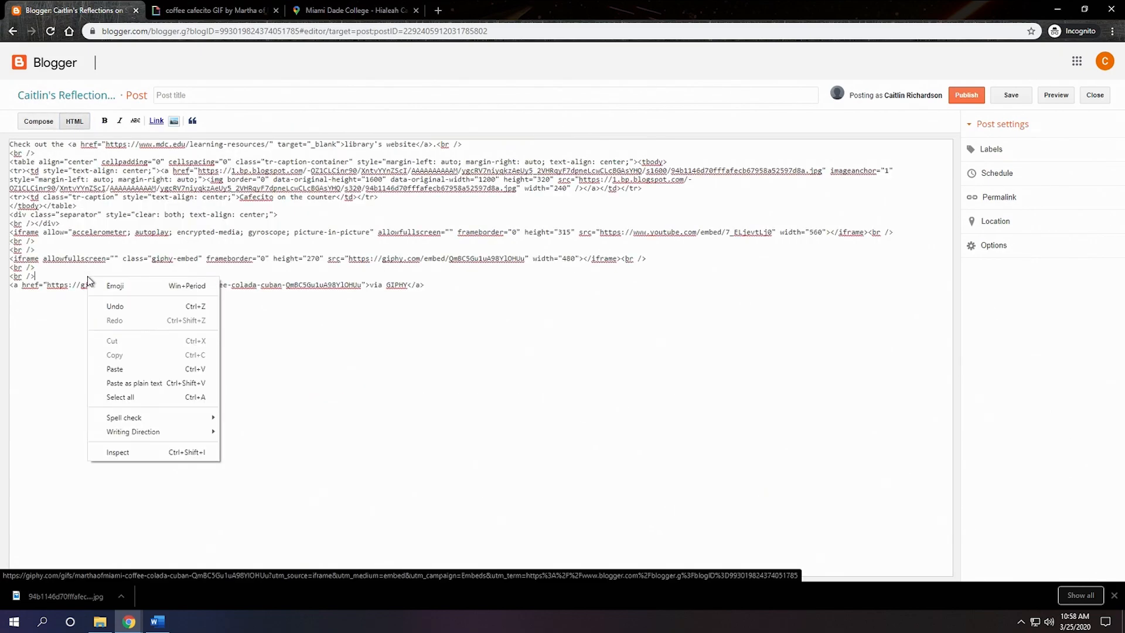
pyautogui.click(148, 372)
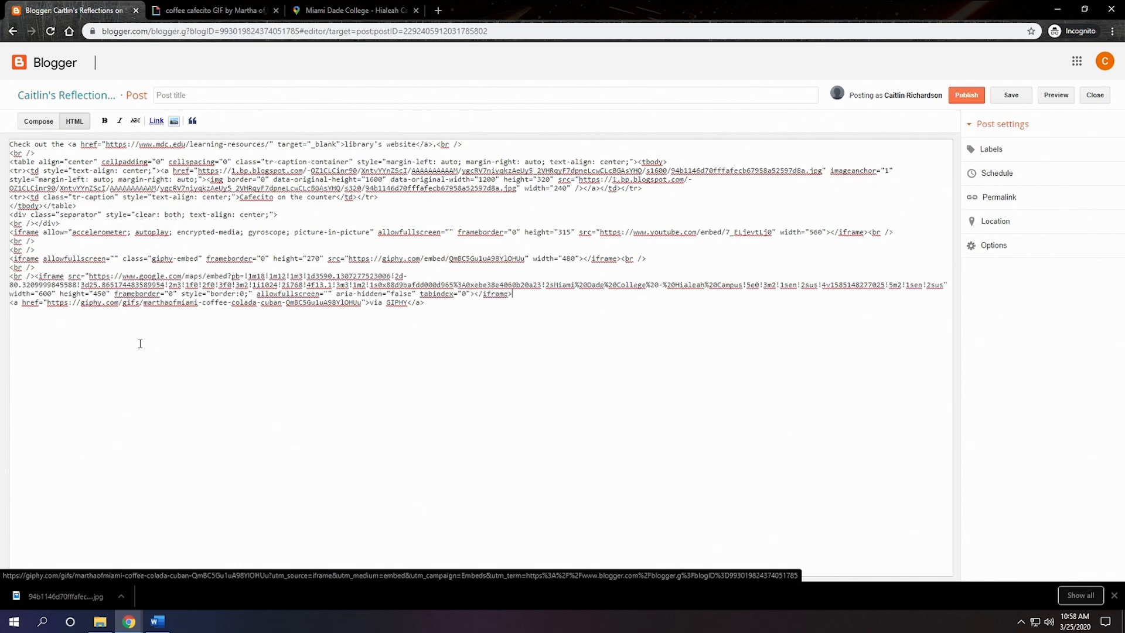
pyautogui.click(39, 121)
pyautogui.scroll(-9, 410, 392)
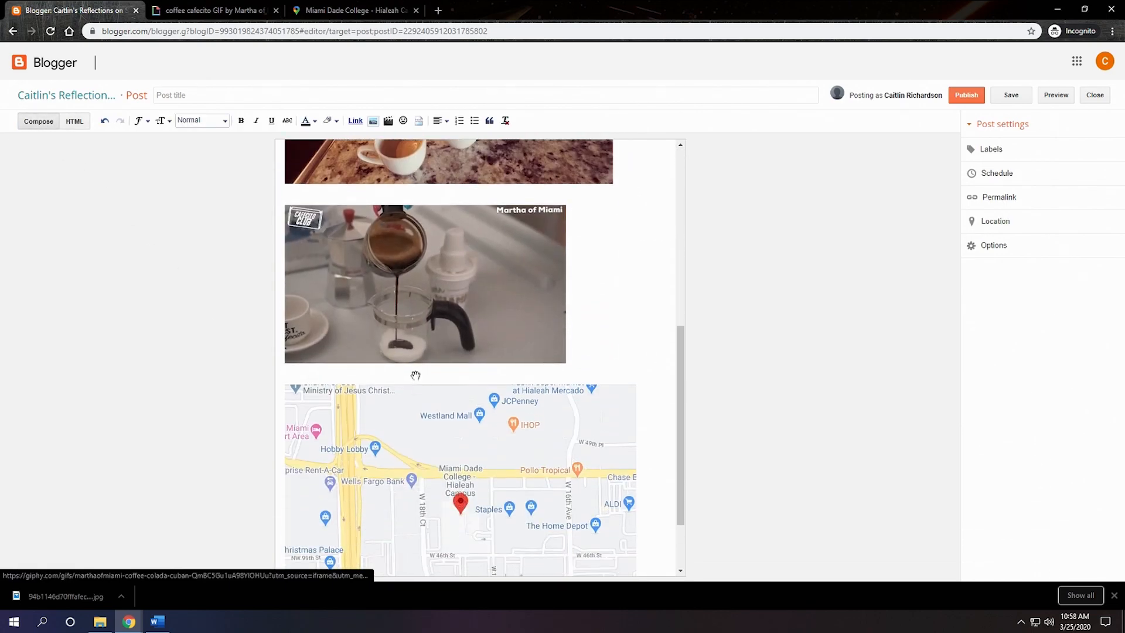
pyautogui.scroll(-3, 420, 375)
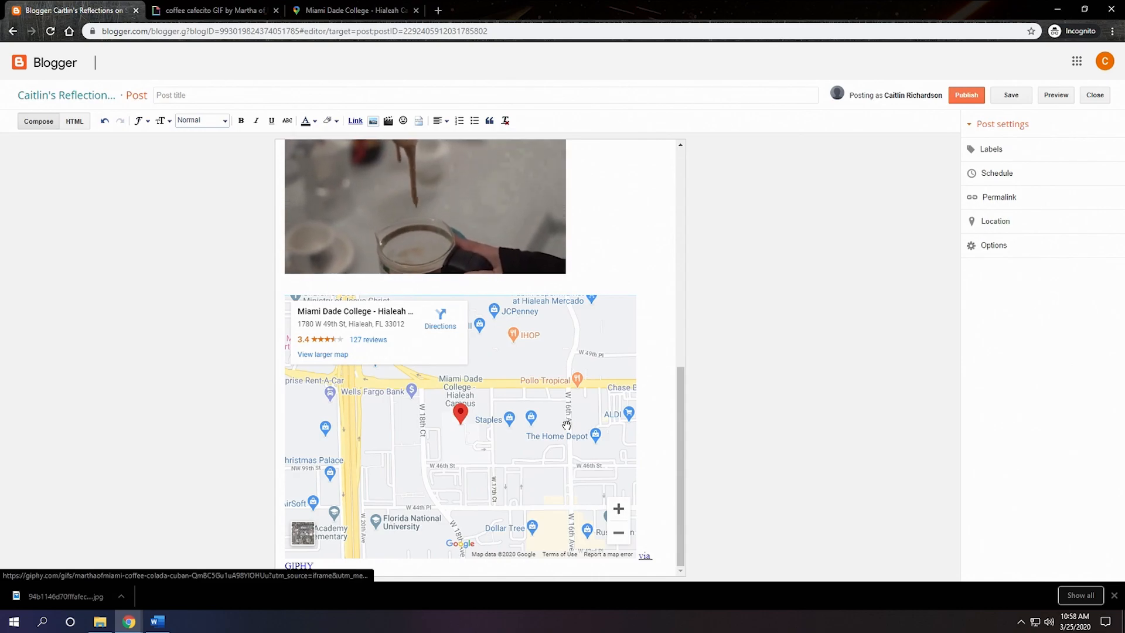
pyautogui.scroll(10, 597, 246)
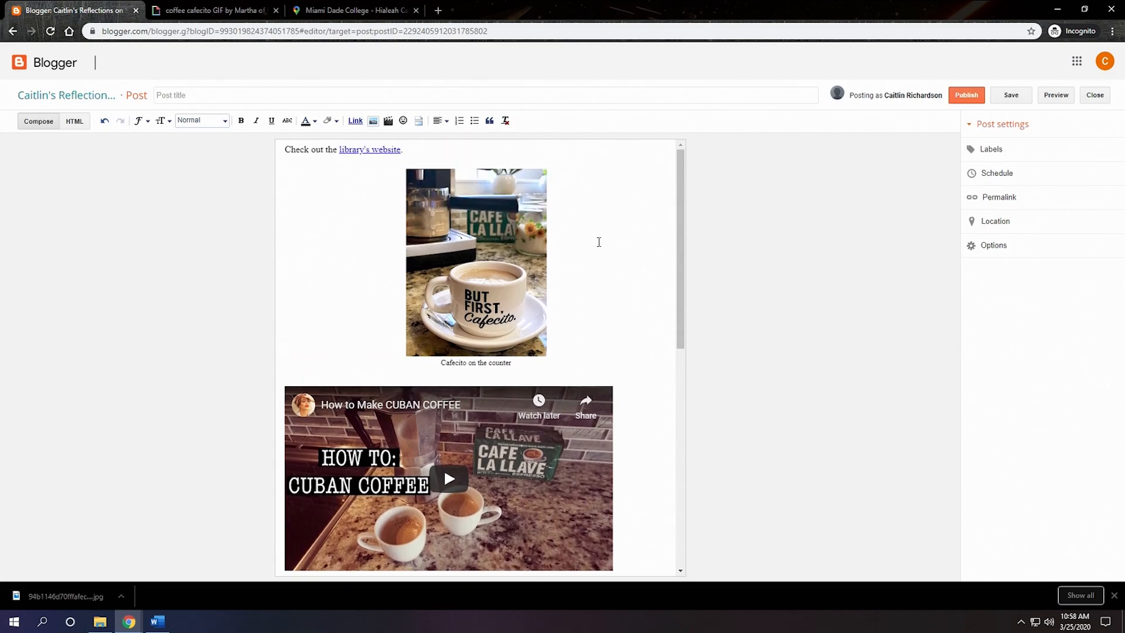
# Step: Title the post "Sample Post" and publish it
pyautogui.click(281, 97)
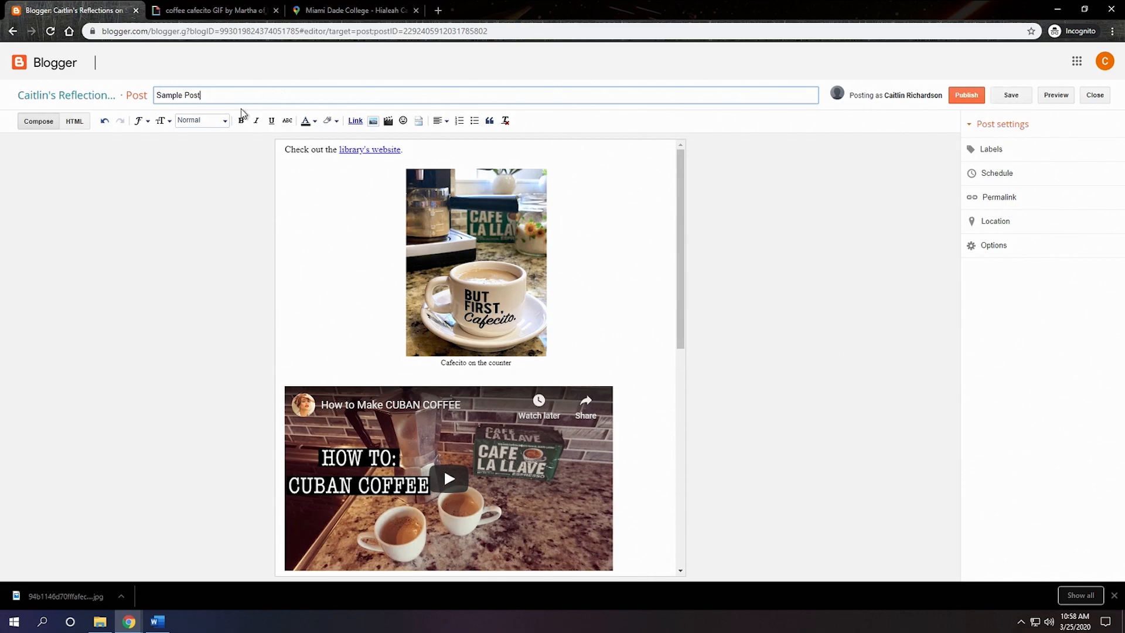
pyautogui.click(966, 96)
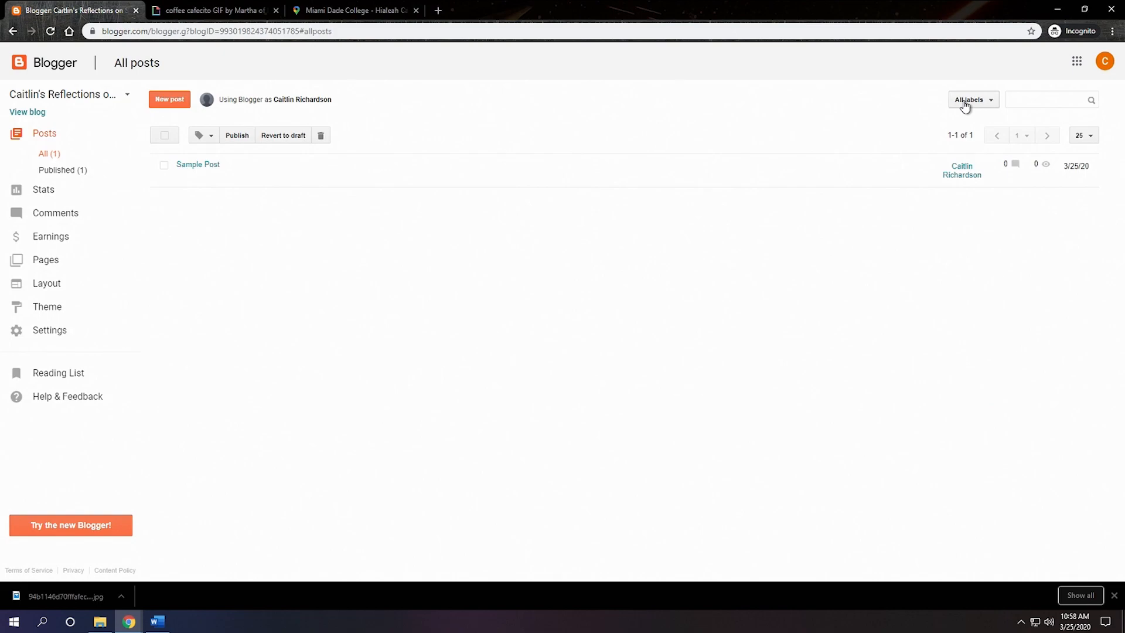
# Step: View the live blog, open Sample Post and review its content down to the embedded map
pyautogui.click(35, 115)
pyautogui.scroll(-4, 559, 286)
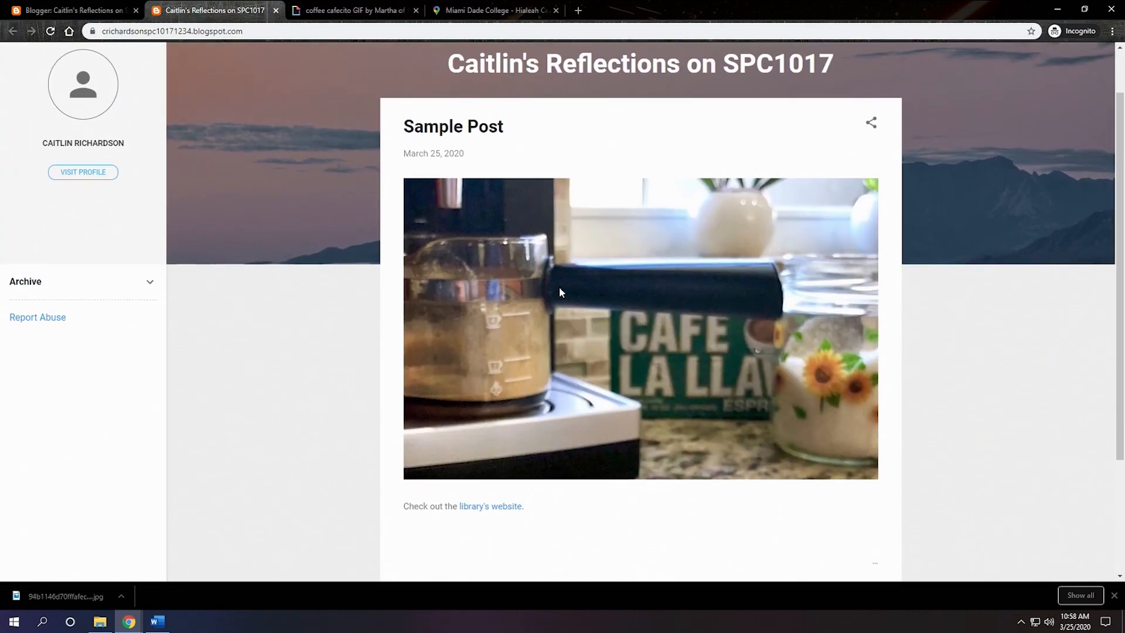
pyautogui.scroll(2, 559, 287)
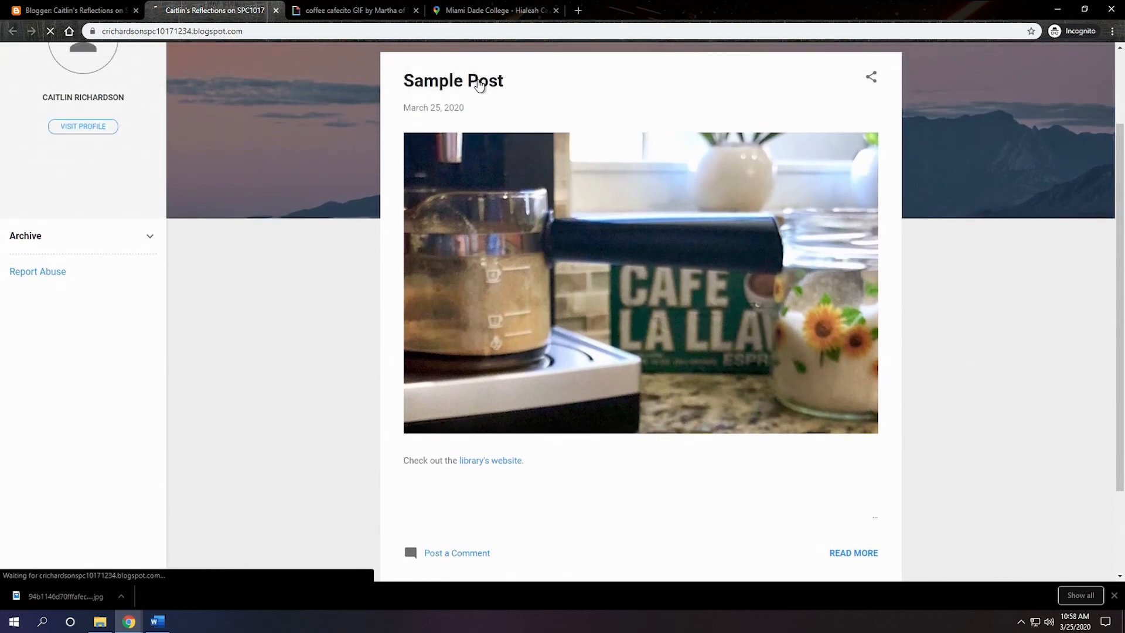
pyautogui.click(478, 85)
pyautogui.scroll(-6, 581, 201)
pyautogui.scroll(-5, 581, 201)
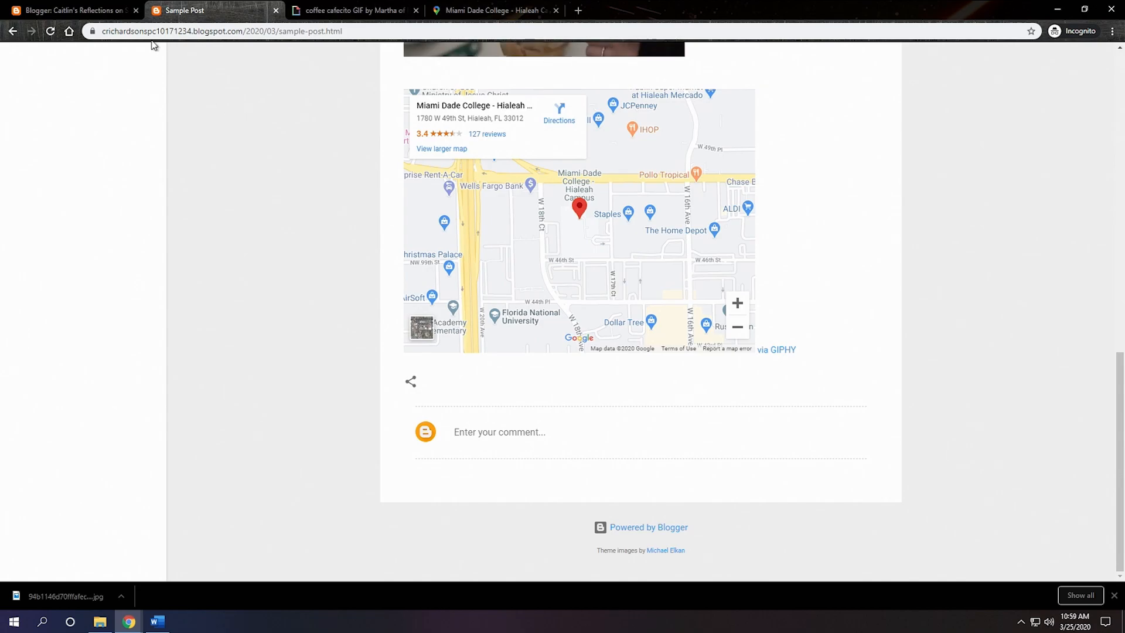
# Step: Examine the placement of the "via GIPHY" link relative to the GIF and map on the published post
pyautogui.click(93, 16)
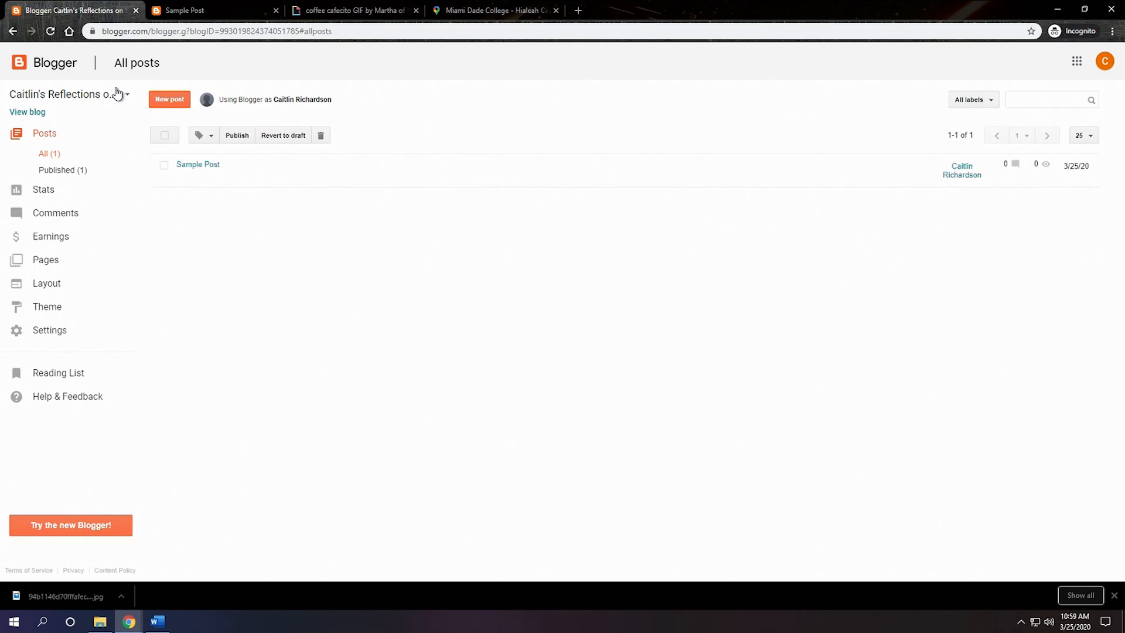
pyautogui.click(202, 13)
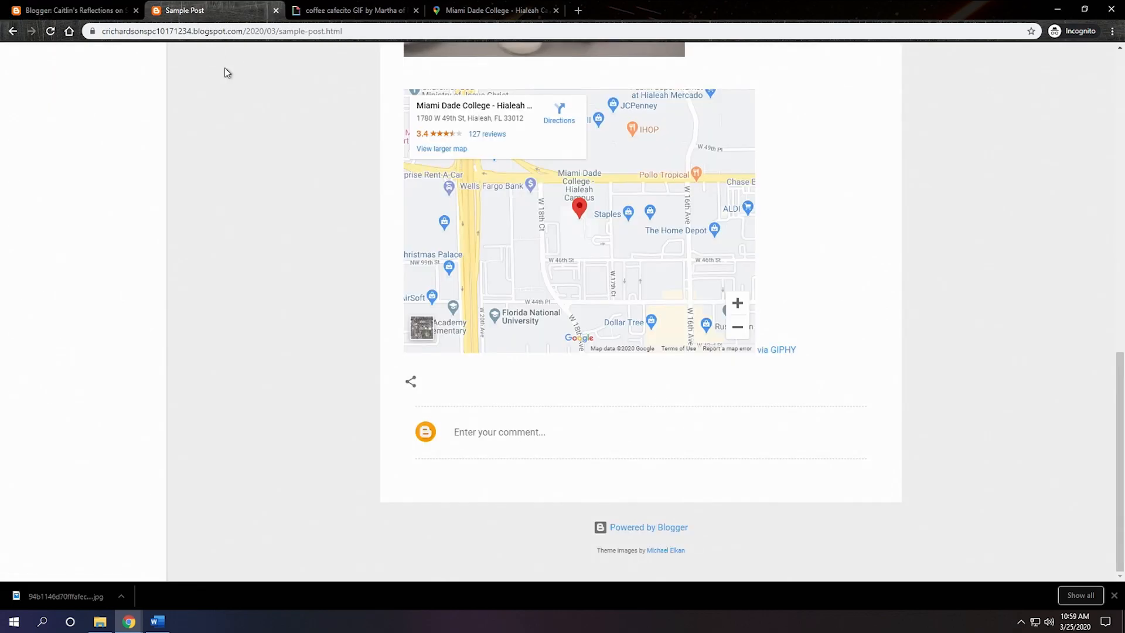
pyautogui.scroll(-3, 485, 290)
pyautogui.scroll(4, 490, 299)
pyautogui.scroll(-4, 502, 319)
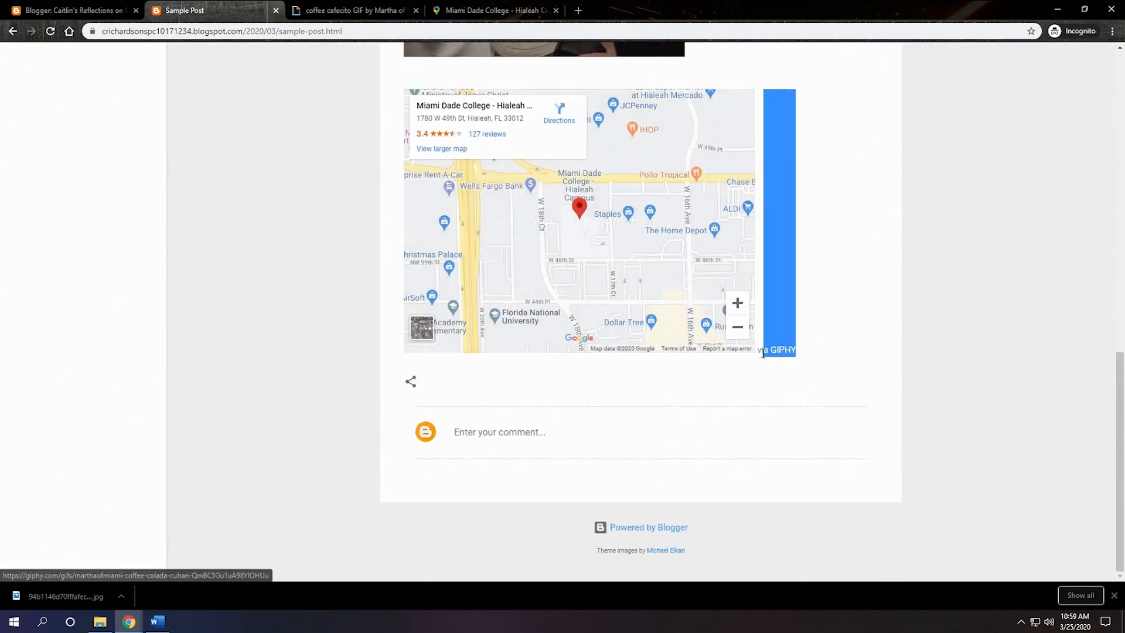
pyautogui.scroll(3, 764, 195)
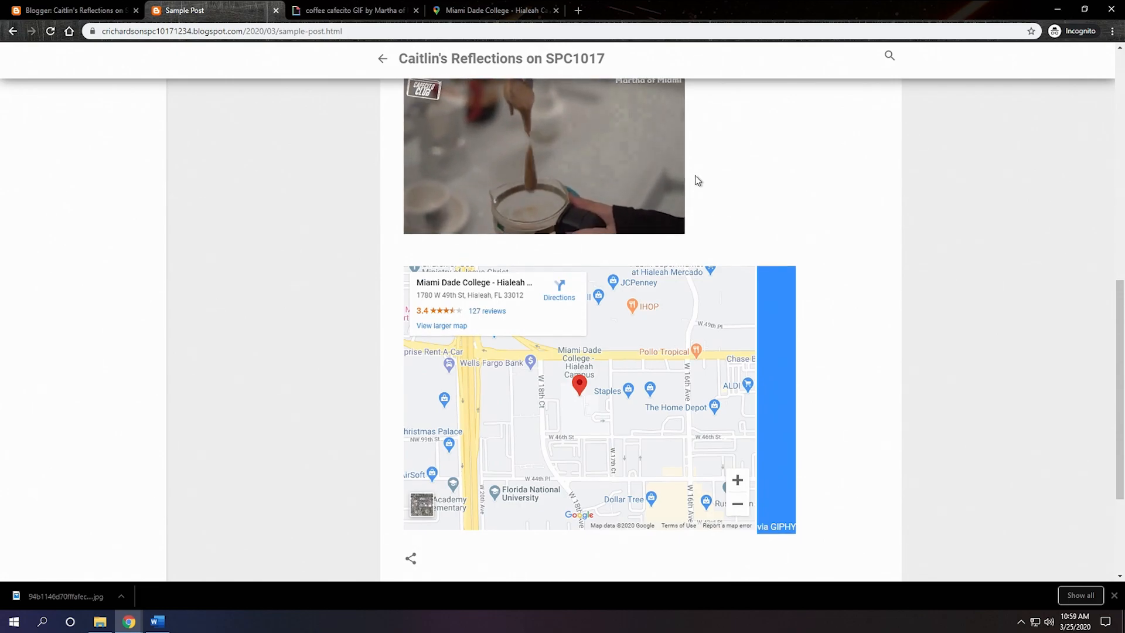
pyautogui.scroll(4, 695, 175)
# Step: Return to the Blogger dashboard and reopen Sample Post for editing at the embedded map
pyautogui.click(117, 12)
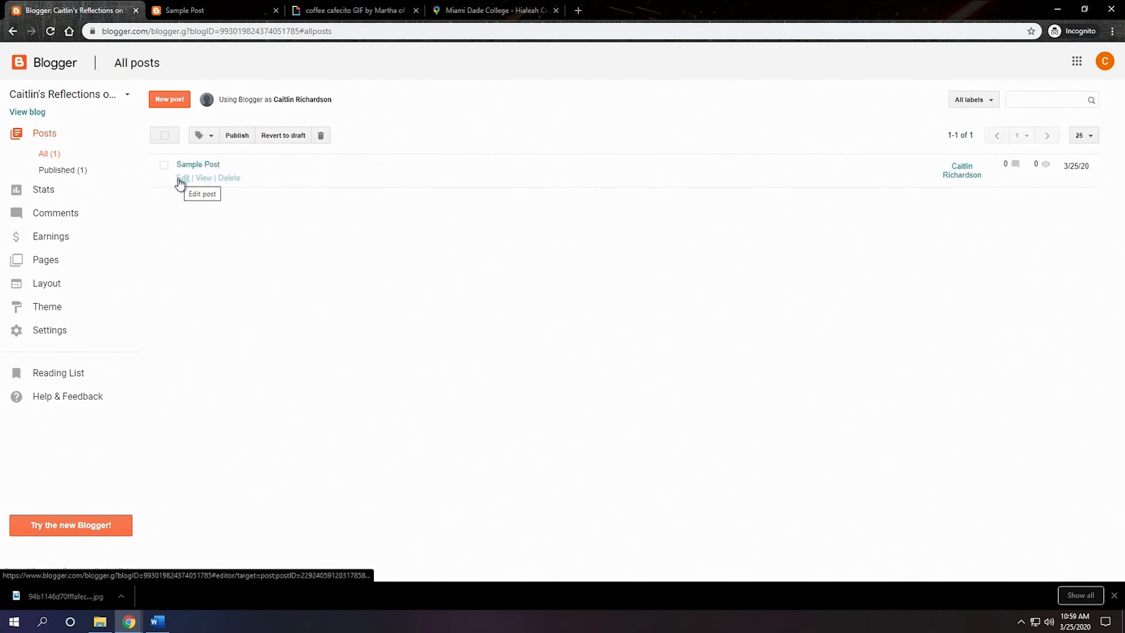
pyautogui.click(182, 178)
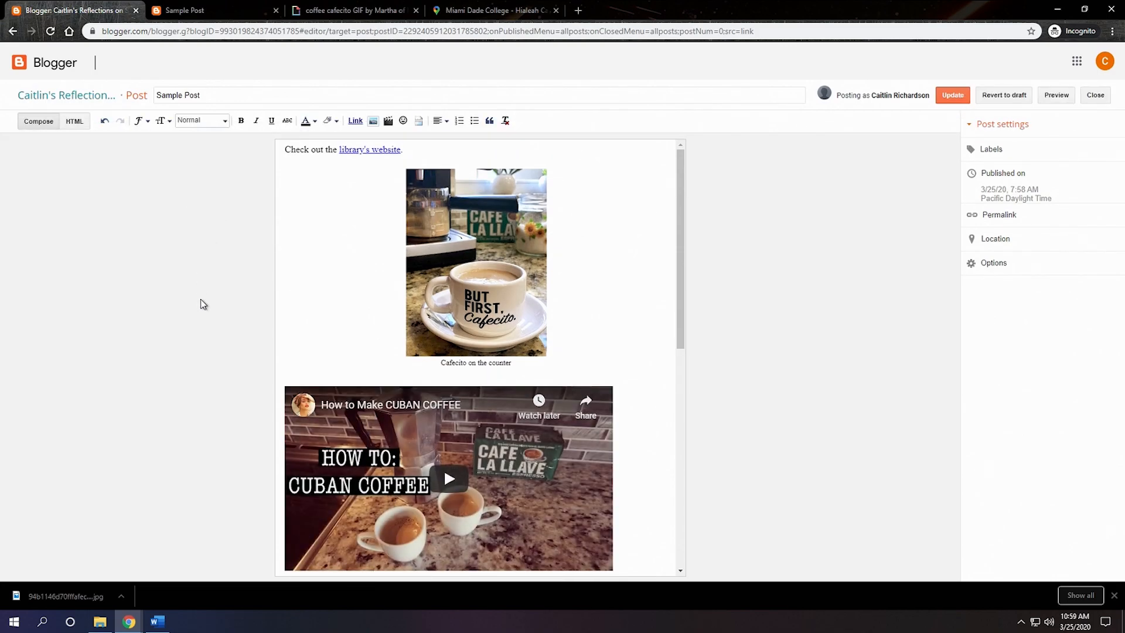
pyautogui.scroll(-10, 417, 347)
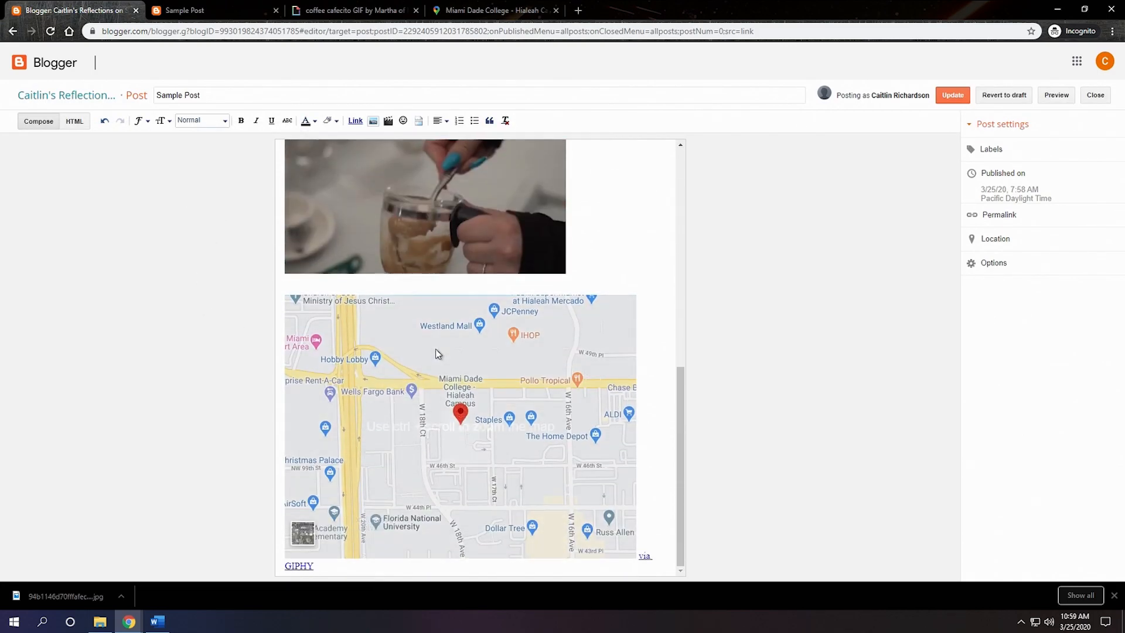
pyautogui.moveTo(640, 544); pyautogui.dragTo(657, 550)
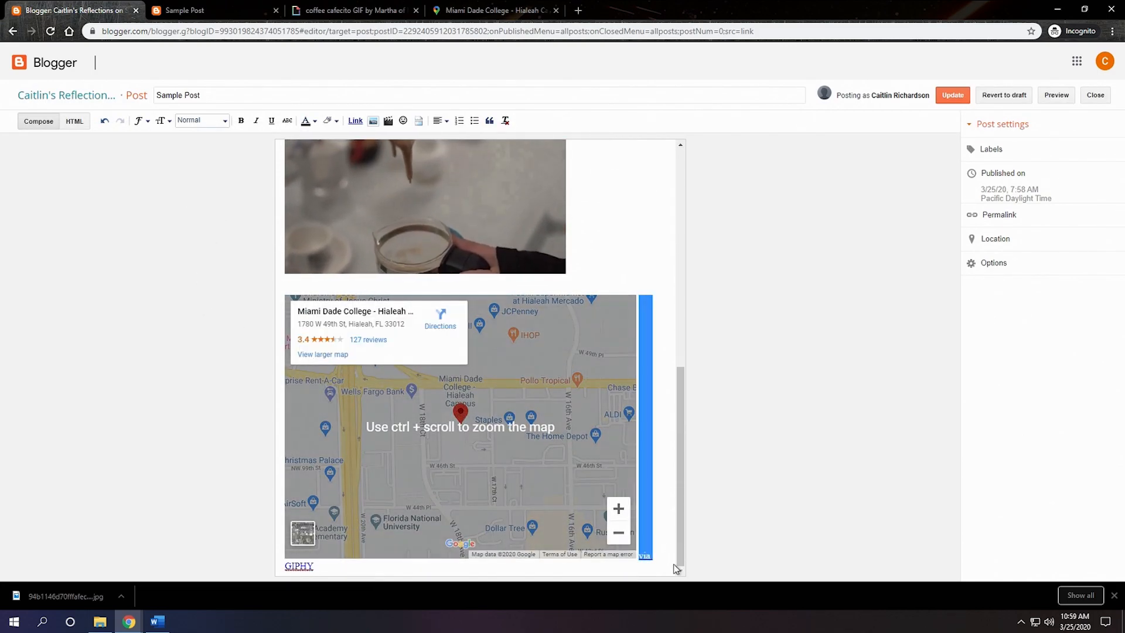
pyautogui.rightClick(716, 549)
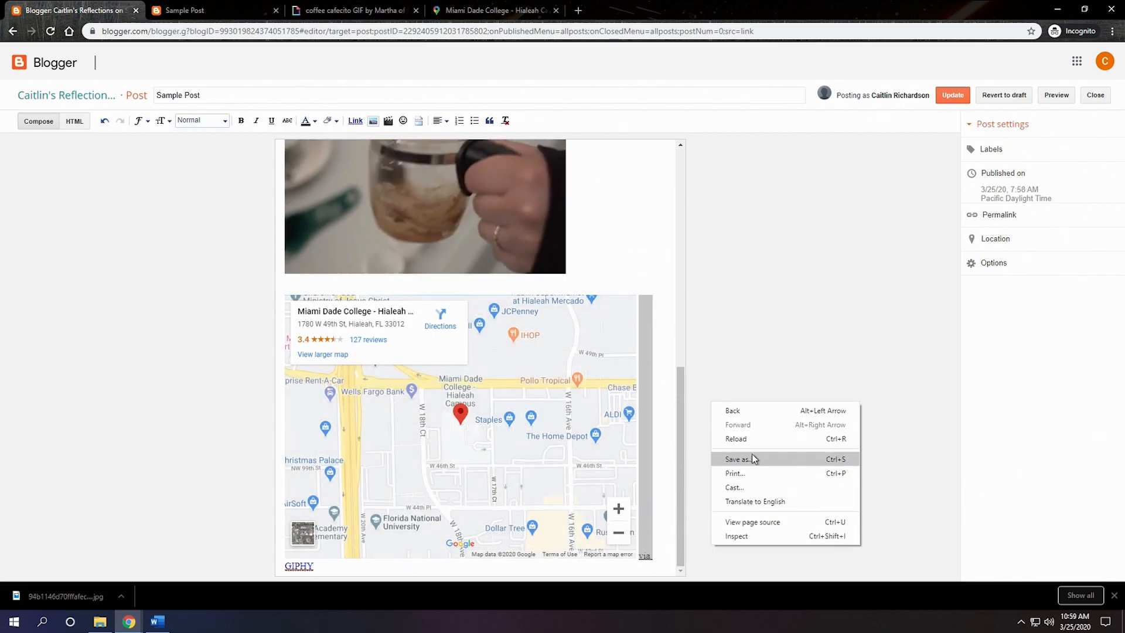
pyautogui.click(713, 390)
# Step: Copy the whole "via GIPHY" link from after the map to the line directly below the GIF and update the post
pyautogui.moveTo(640, 542); pyautogui.dragTo(659, 569)
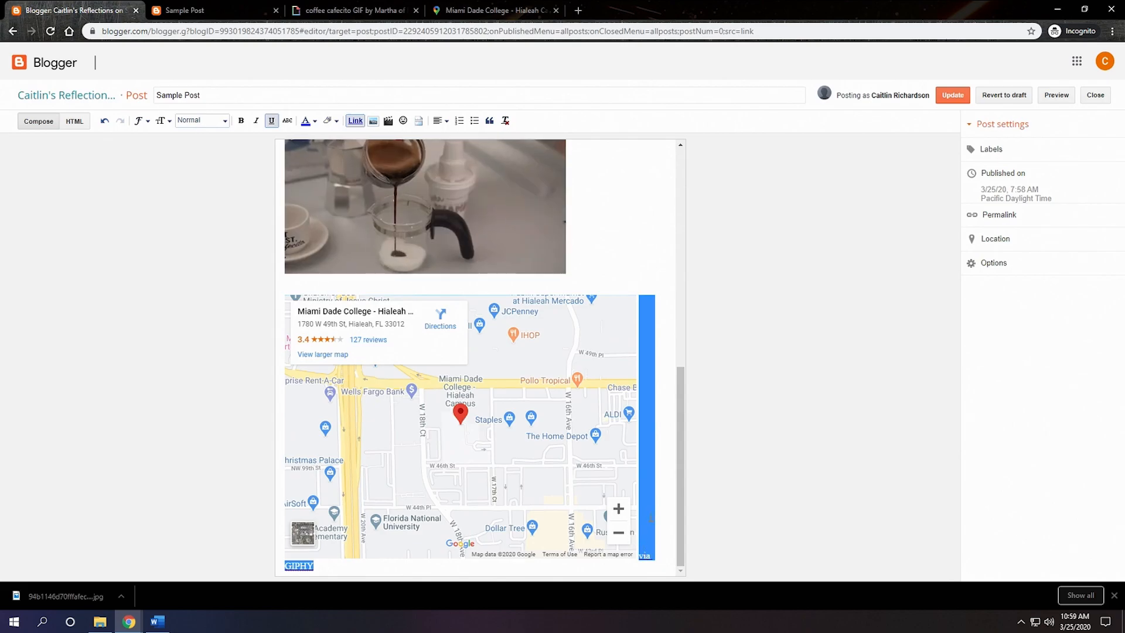
pyautogui.rightClick(652, 516)
pyautogui.click(708, 375)
pyautogui.click(516, 286)
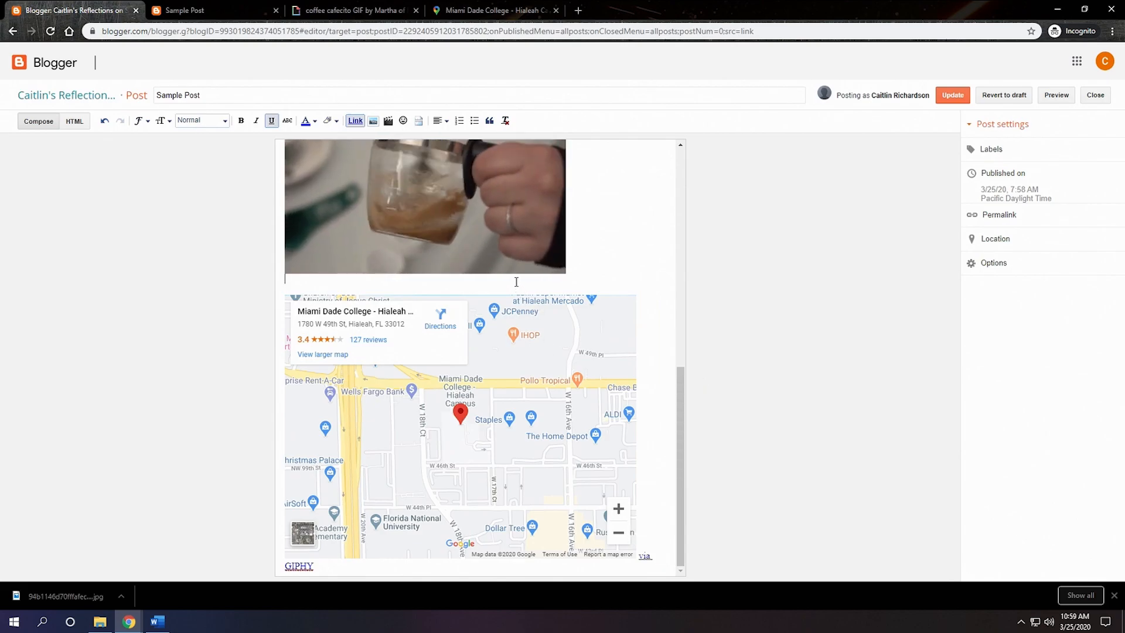
pyautogui.rightClick(515, 286)
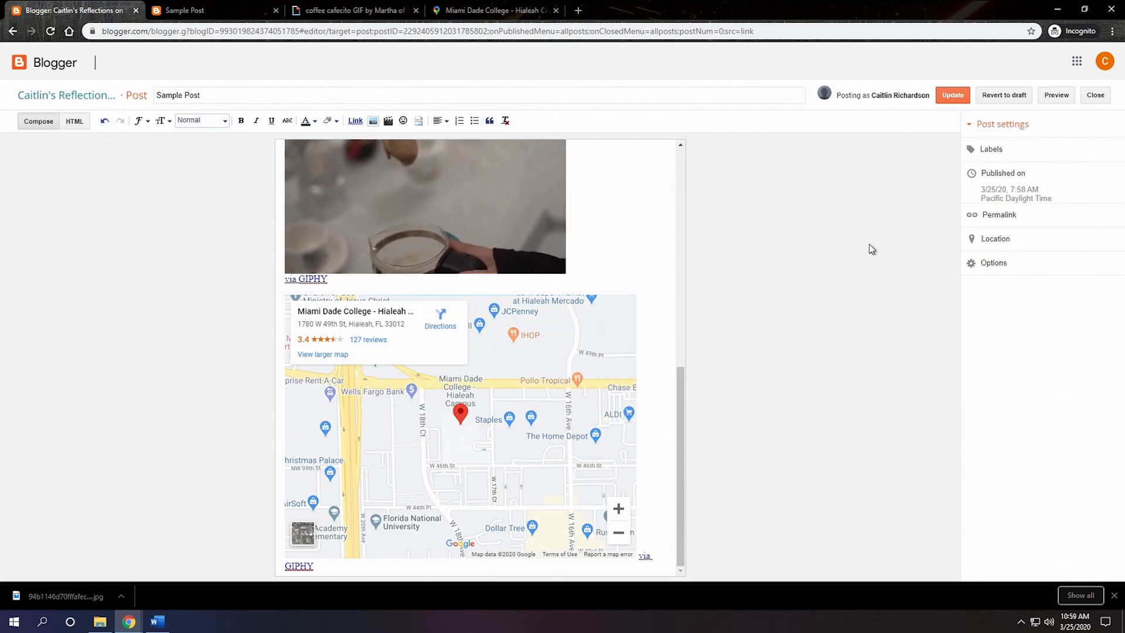
pyautogui.click(952, 95)
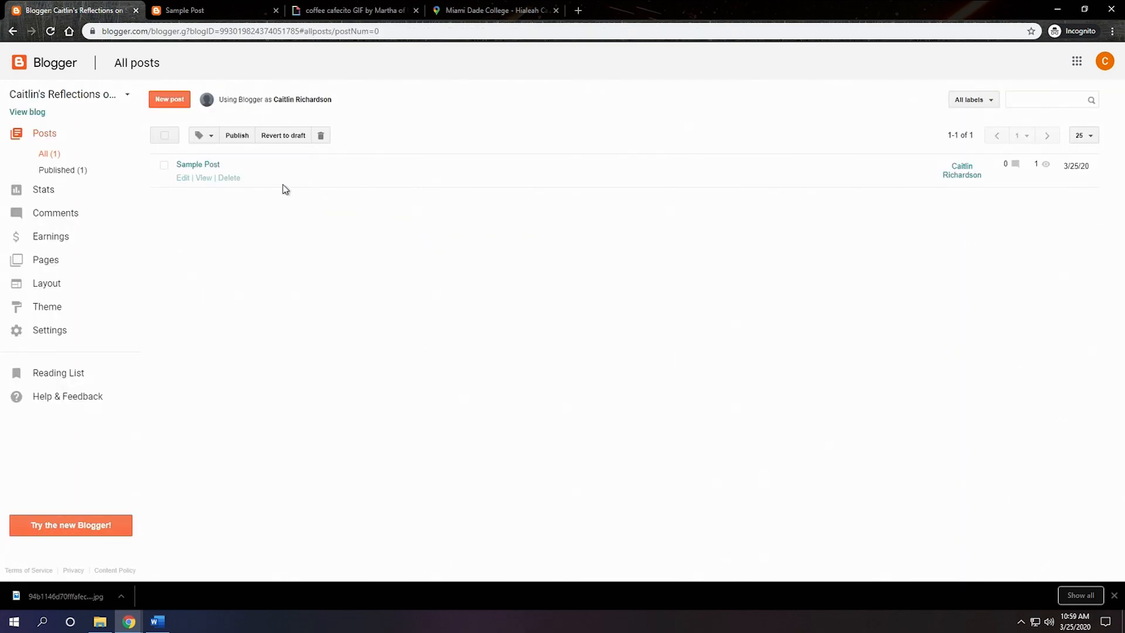
# Step: Reopen Sample Post, revert it to draft and return to the list of all posts
pyautogui.click(183, 178)
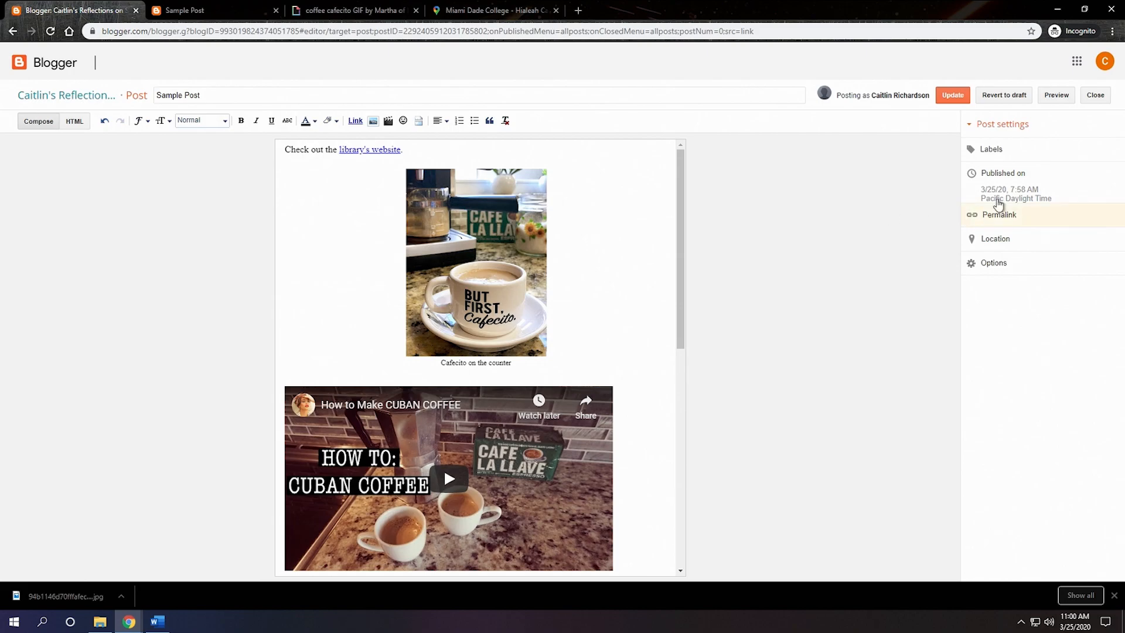
pyautogui.click(999, 100)
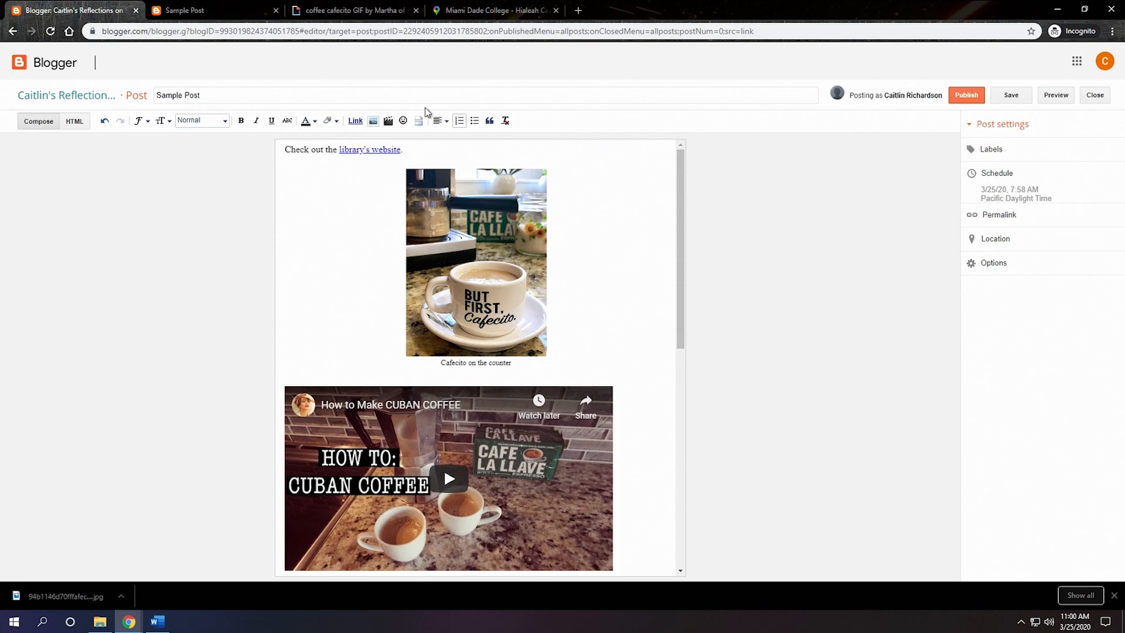
pyautogui.click(20, 68)
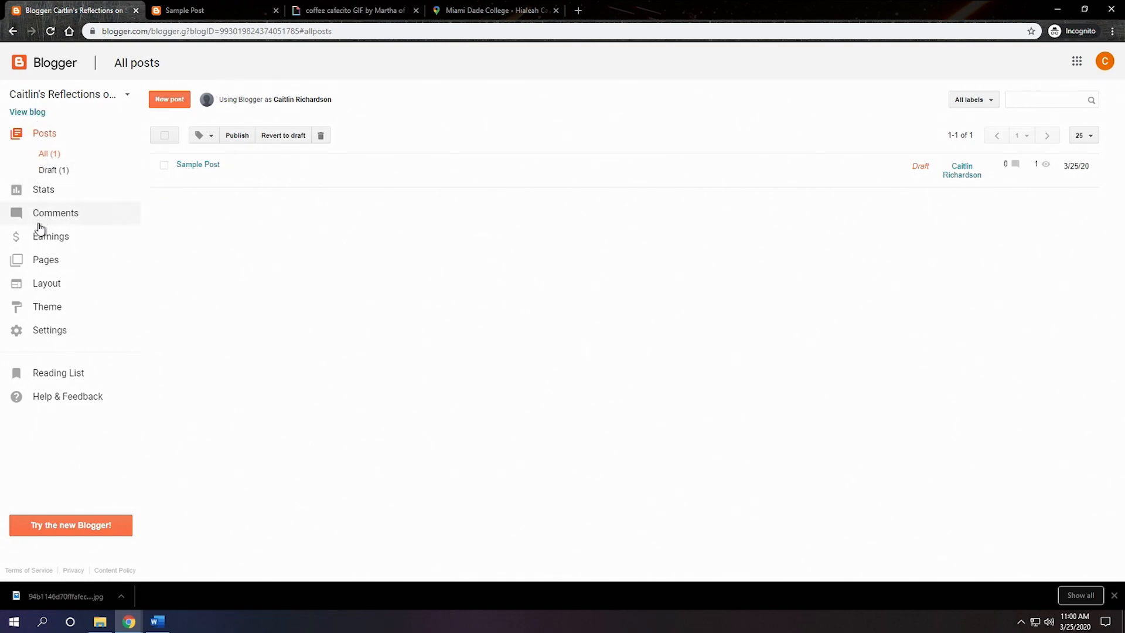
# Step: Examine the available blog themes, from Contempo and Soho to Dynamic Views and Picture Window
pyautogui.click(58, 311)
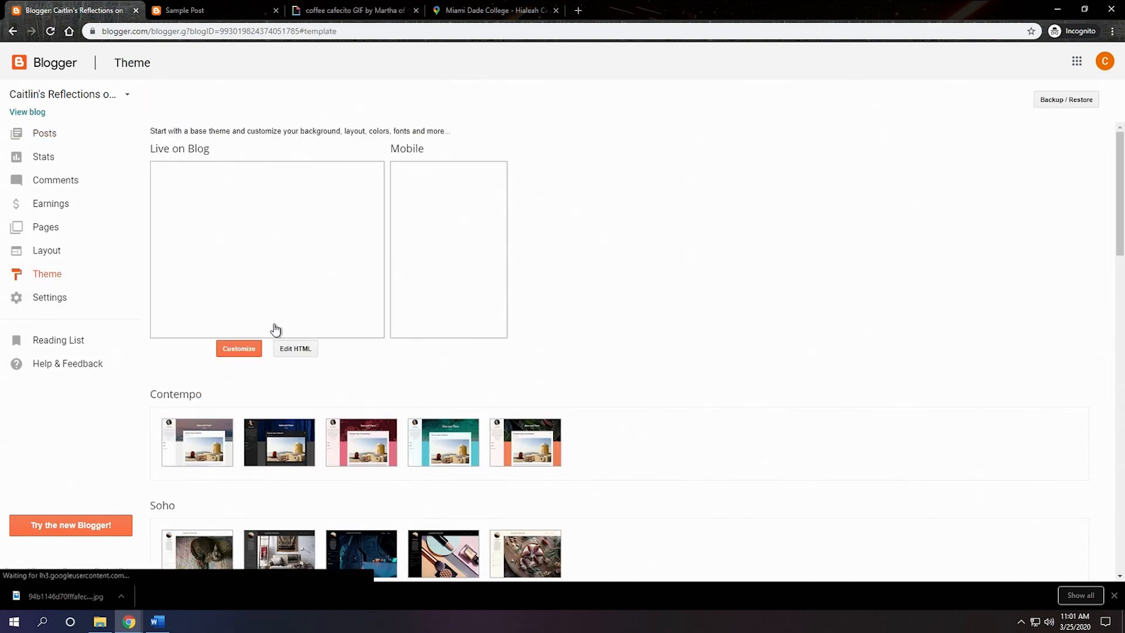
pyautogui.scroll(-3, 303, 334)
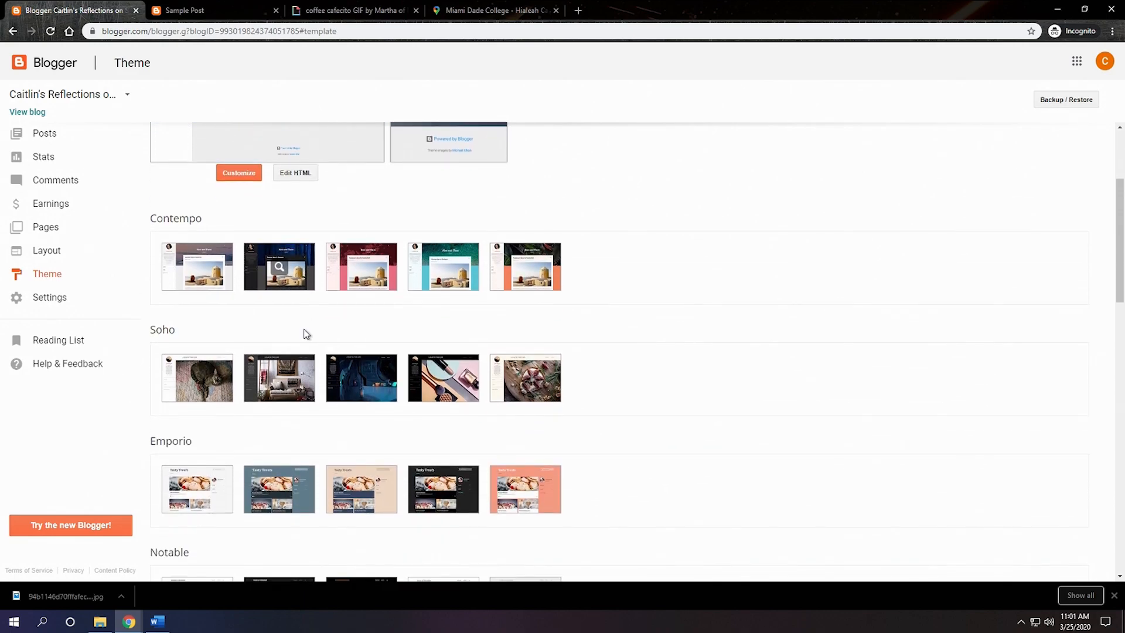
pyautogui.scroll(-2, 304, 334)
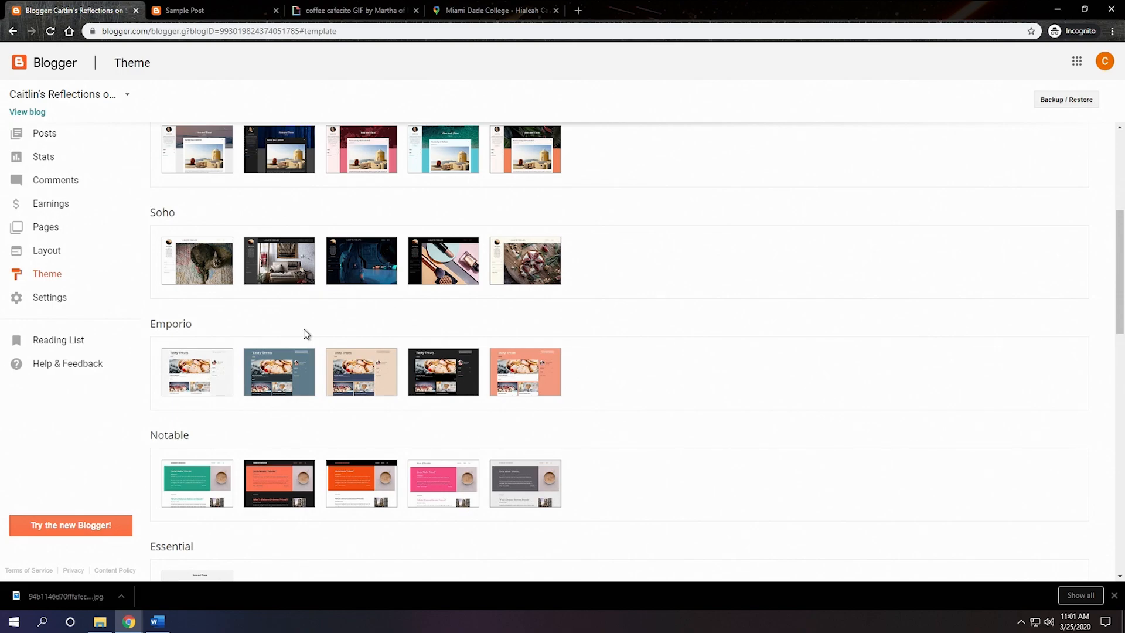
pyautogui.scroll(-5, 312, 337)
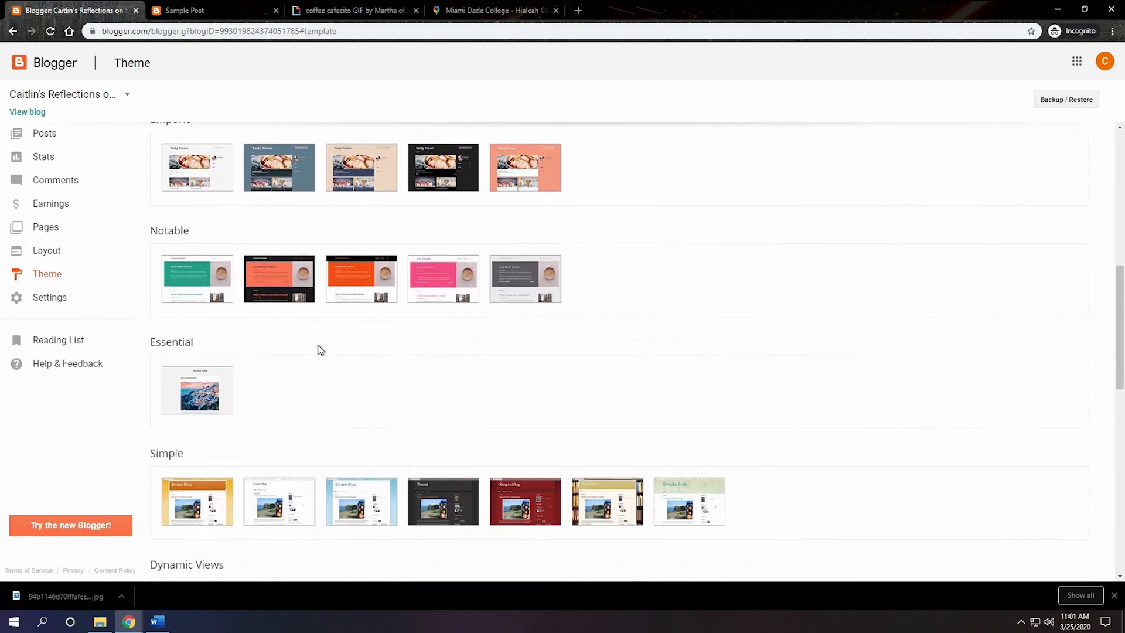
pyautogui.scroll(-2, 321, 351)
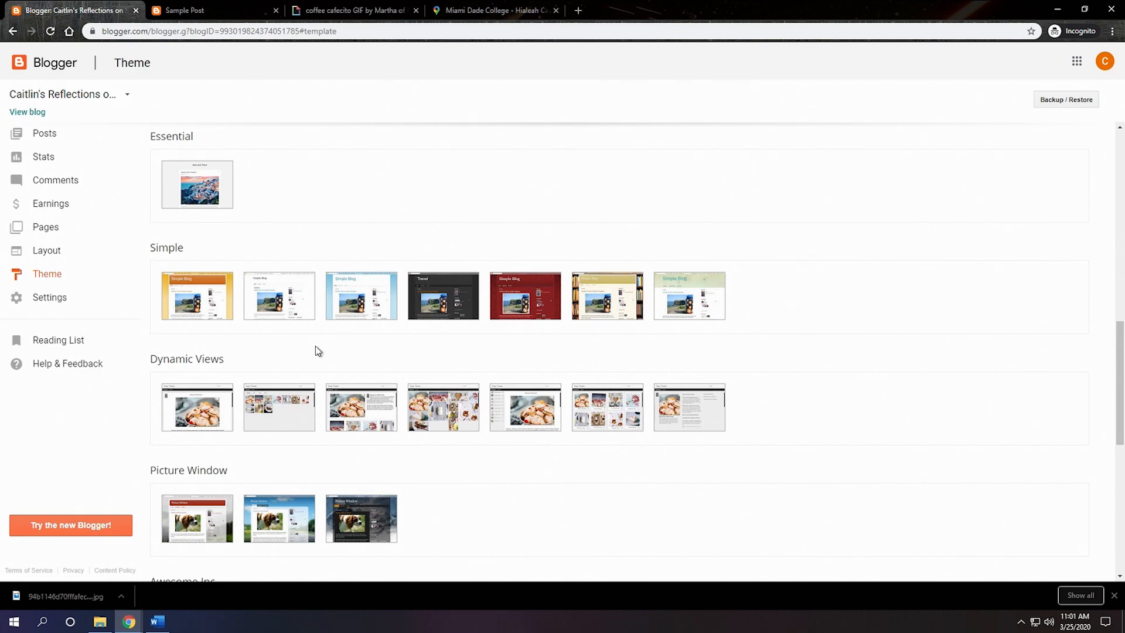
pyautogui.scroll(8, 315, 350)
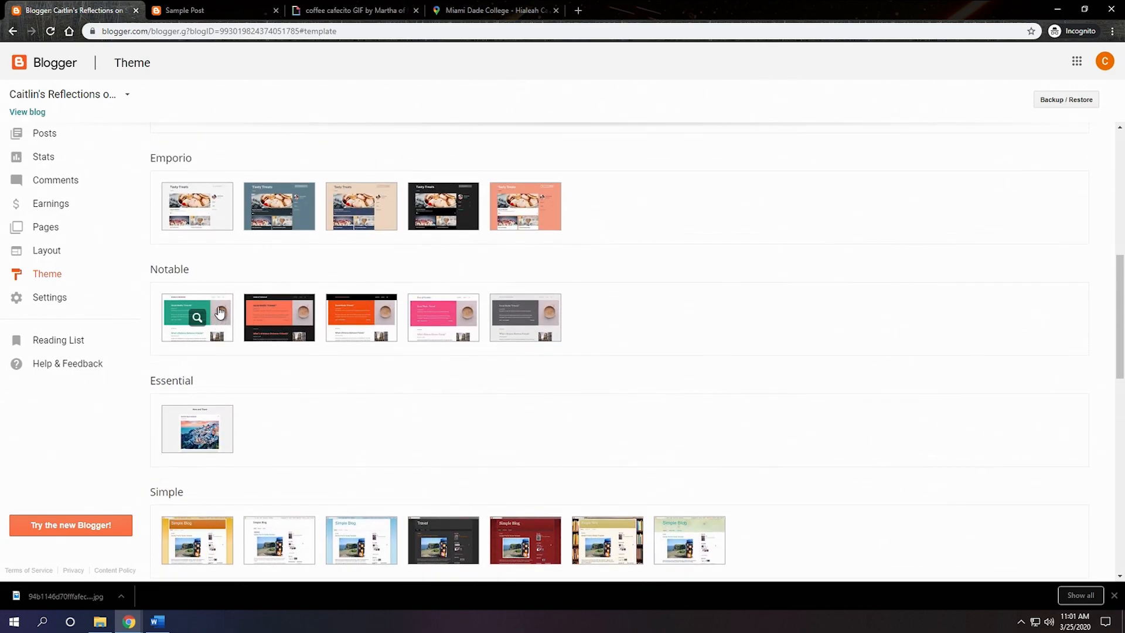
pyautogui.scroll(4, 222, 314)
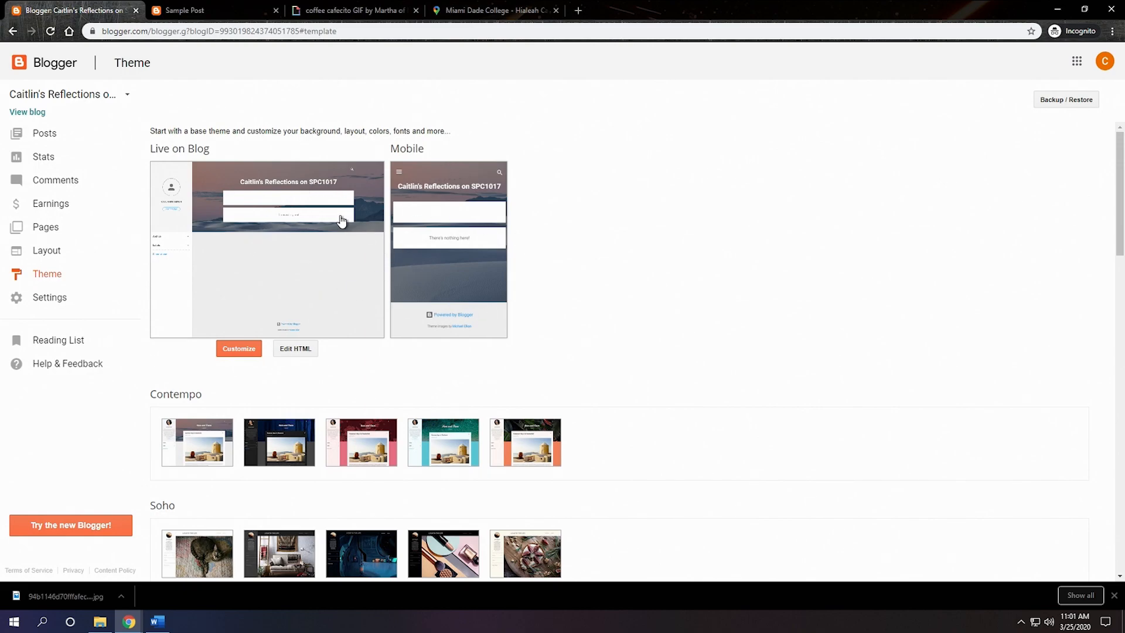
# Step: In the blog's basic settings, invite an additional blog author using the person's e-mail address
pyautogui.click(50, 299)
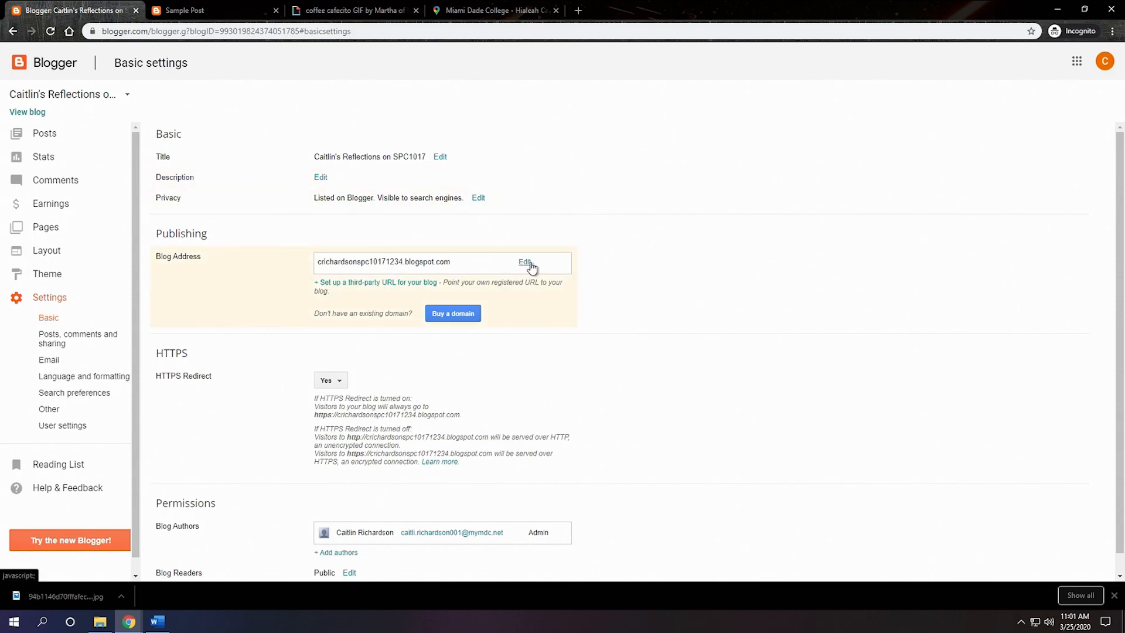
pyautogui.scroll(-1, 492, 335)
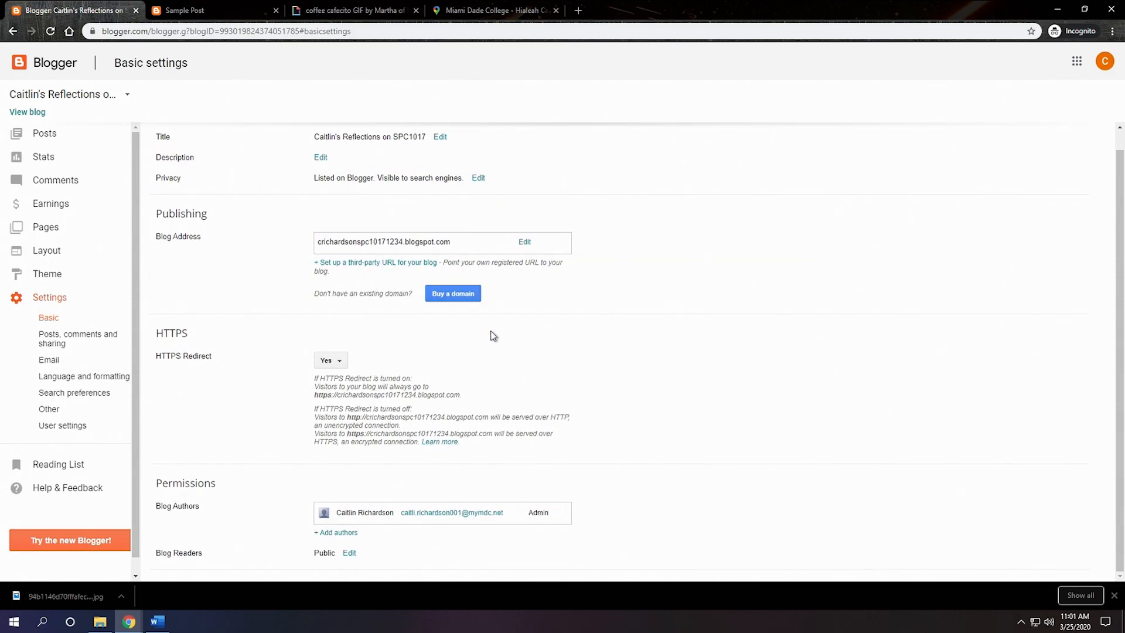
pyautogui.click(336, 532)
pyautogui.scroll(-2, 336, 535)
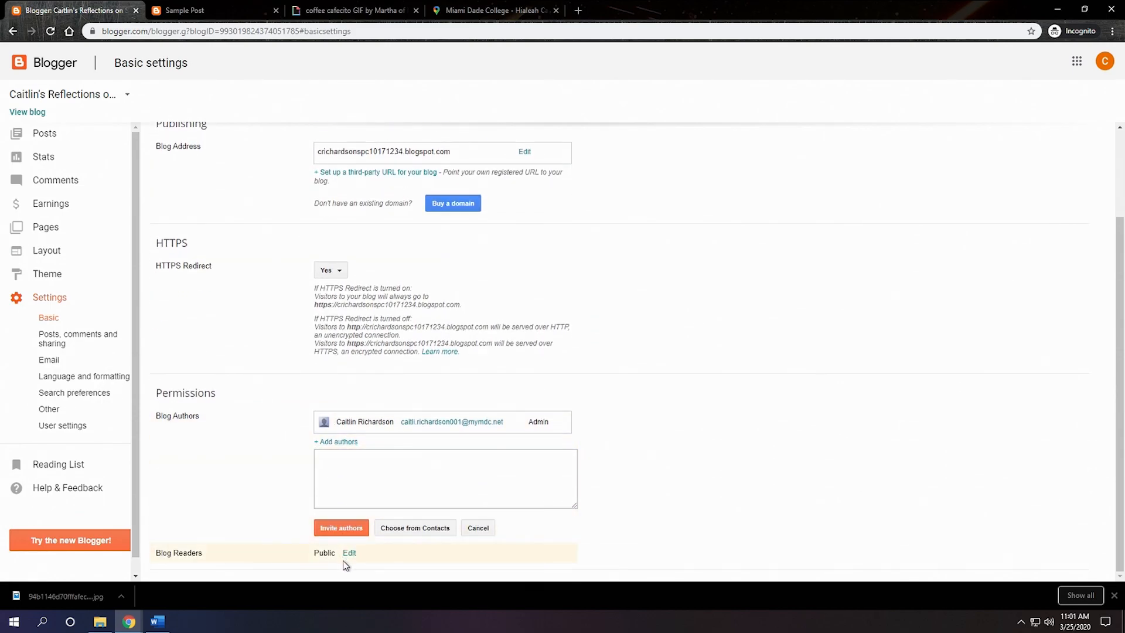
pyautogui.click(360, 479)
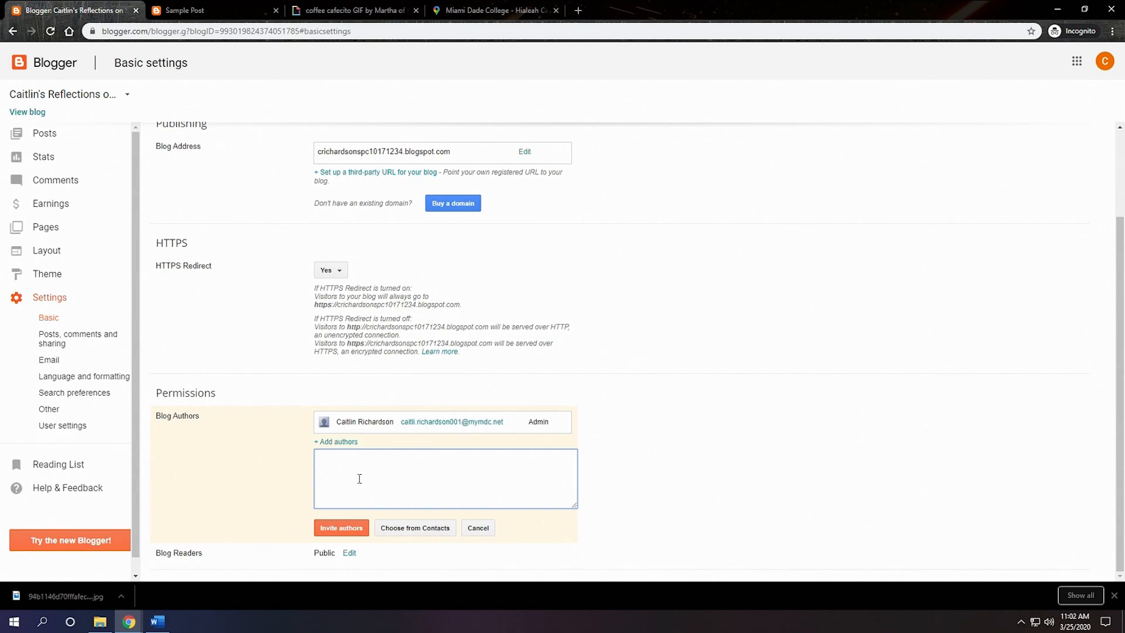
pyautogui.click(342, 529)
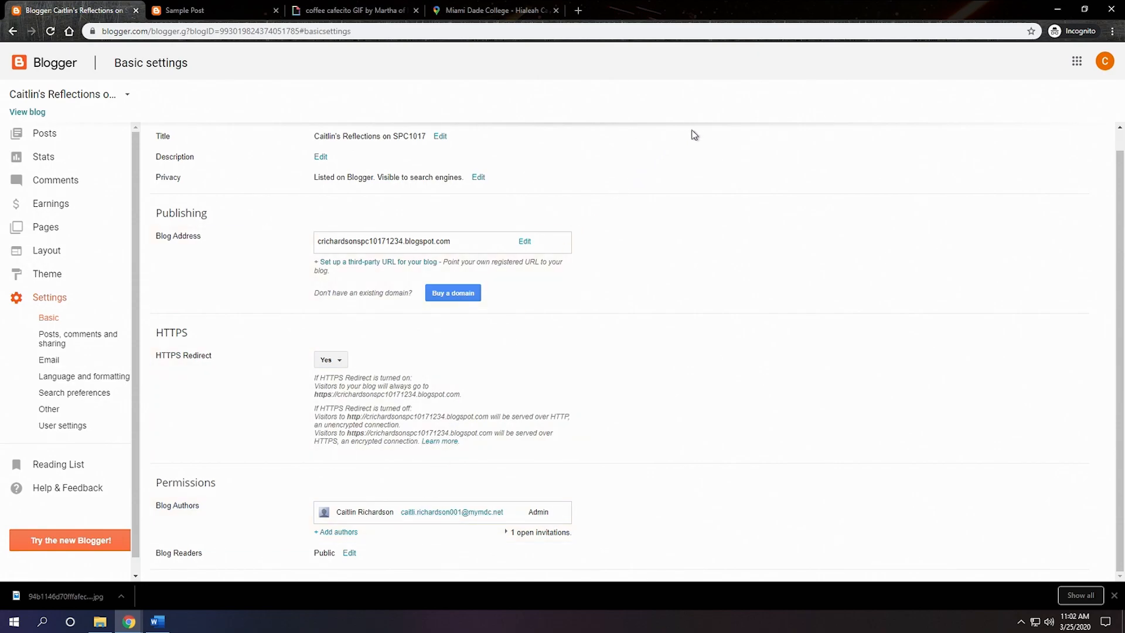
# Step: Look for Gmail among the Google apps and close the list again
pyautogui.click(1077, 68)
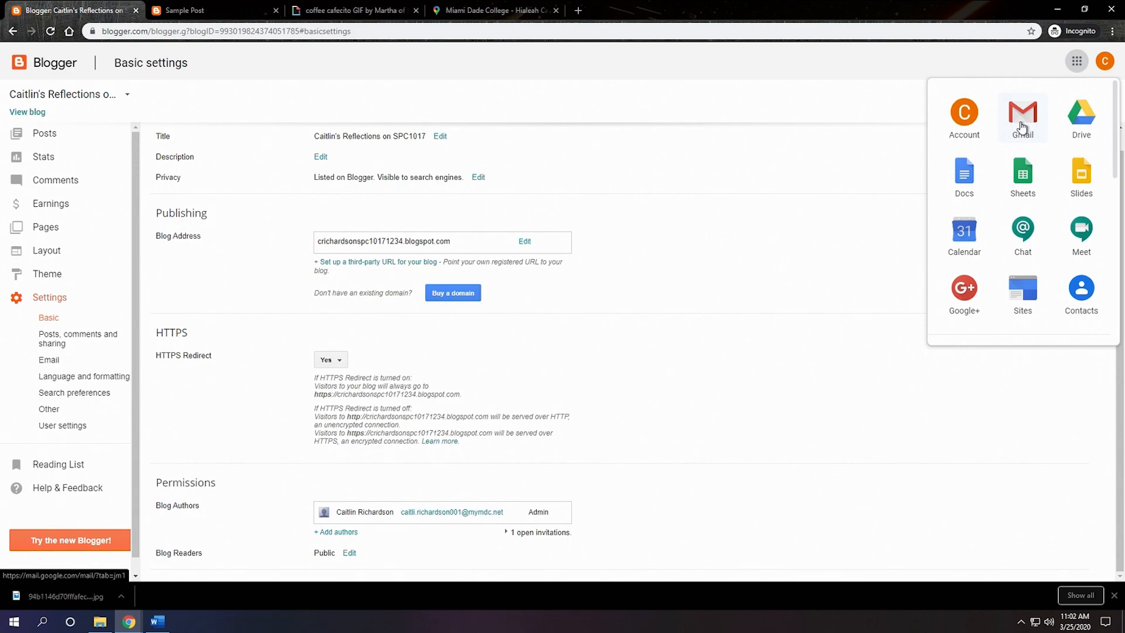
pyautogui.click(866, 108)
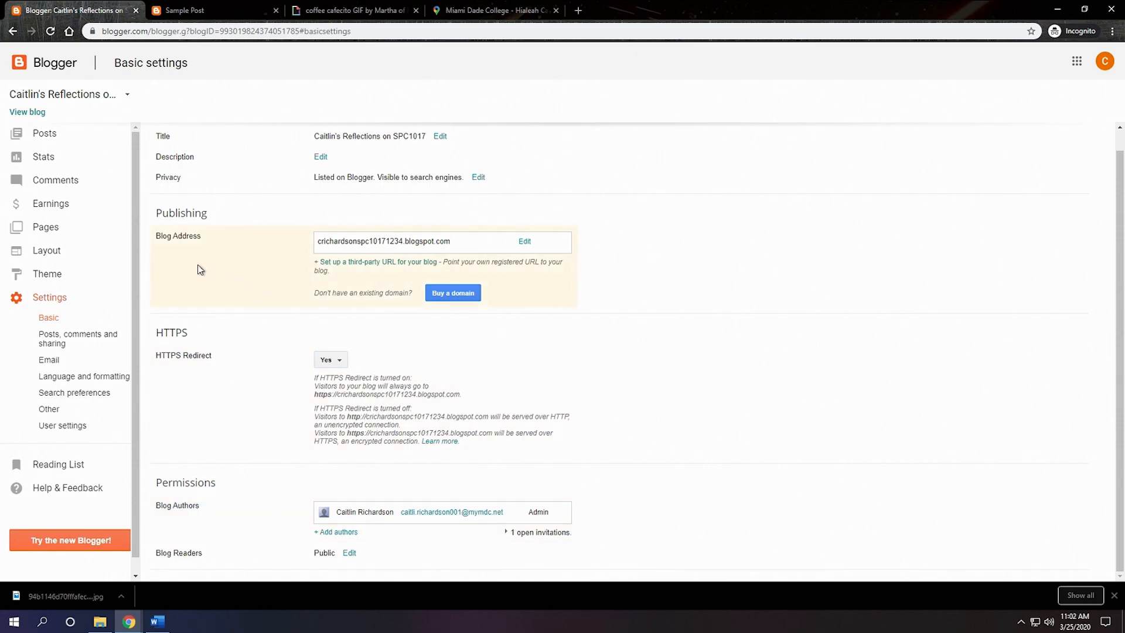
# Step: Look over the basic settings once more and return to the Blogger home page
pyautogui.scroll(1, 193, 270)
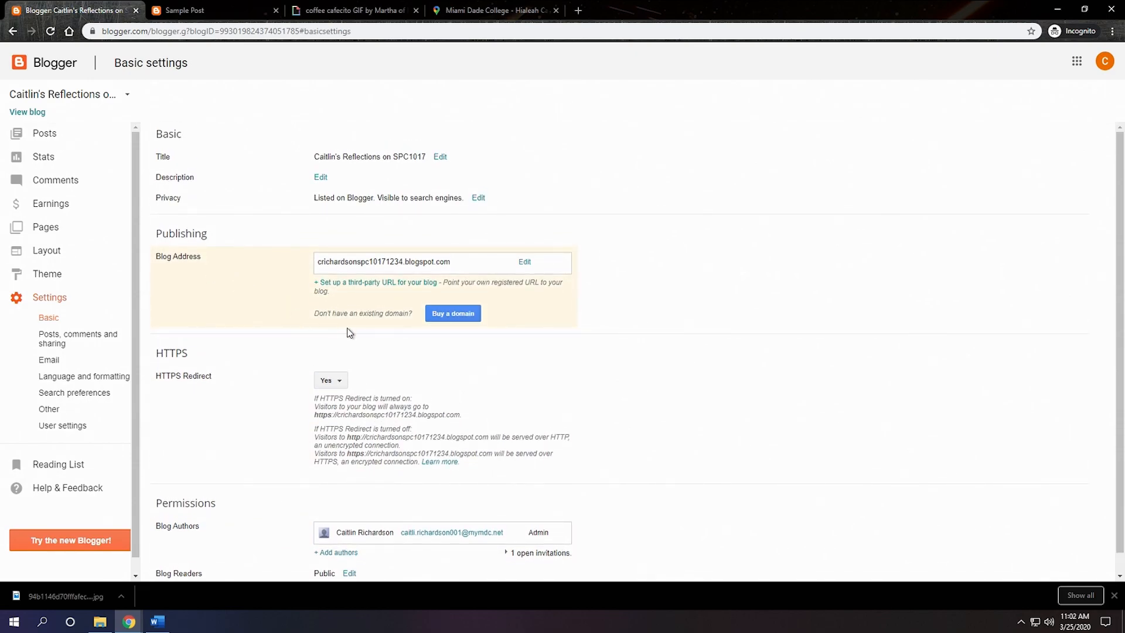
pyautogui.scroll(-1, 442, 363)
pyautogui.scroll(1, 443, 363)
pyautogui.click(53, 70)
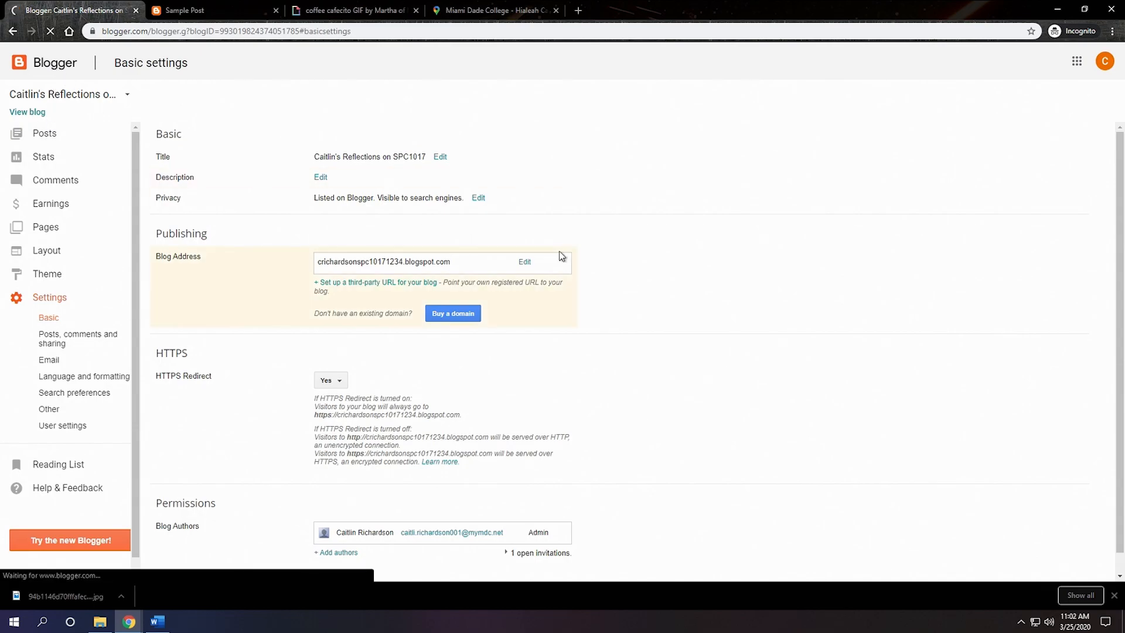